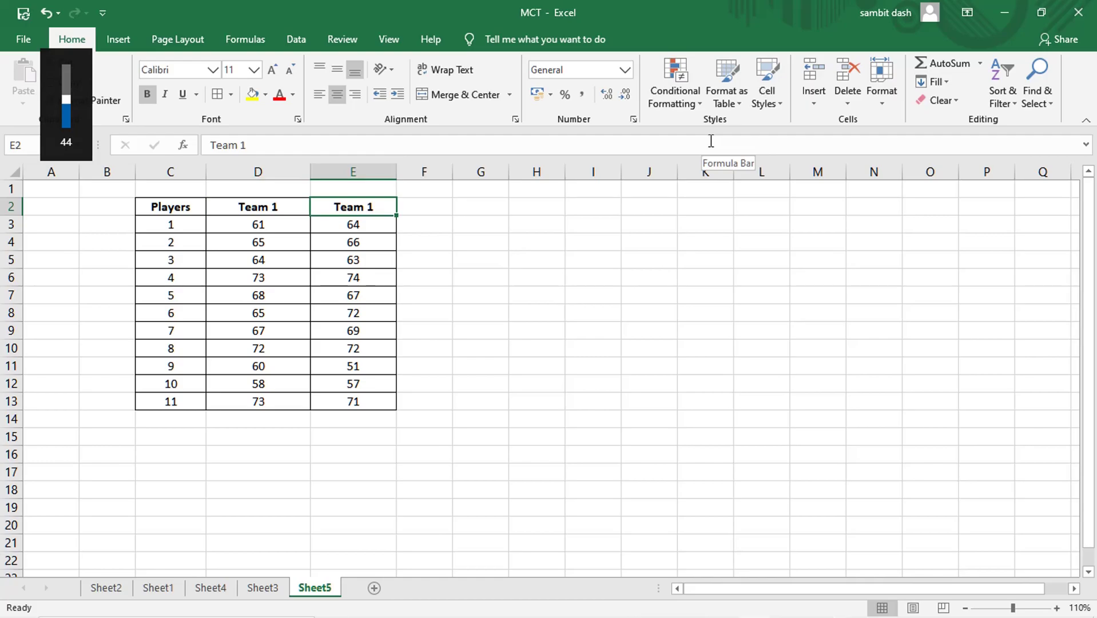
- Change the header in cell E2 to "Team 2"
{"action": "left_click", "coordinate": [463, 141]}
{"action": "key", "text": "BackSpace"}
{"action": "type", "text": "2"}
{"action": "key", "text": "Return"}
- Label cell C14, below the last player number, as "Mean"
{"action": "key", "text": "Left"}
{"action": "key", "text": "Left"}
{"action": "key", "text": "Down"}
{"action": "key", "text": "Down"}
{"action": "key", "text": "Down"}
{"action": "key", "text": "Down"}
{"action": "key", "text": "Down"}
{"action": "key", "text": "Down"}
{"action": "key", "text": "Down"}
{"action": "key", "text": "Down"}
{"action": "key", "text": "Down"}
{"action": "key", "text": "Down"}
{"action": "key", "text": "Down"}
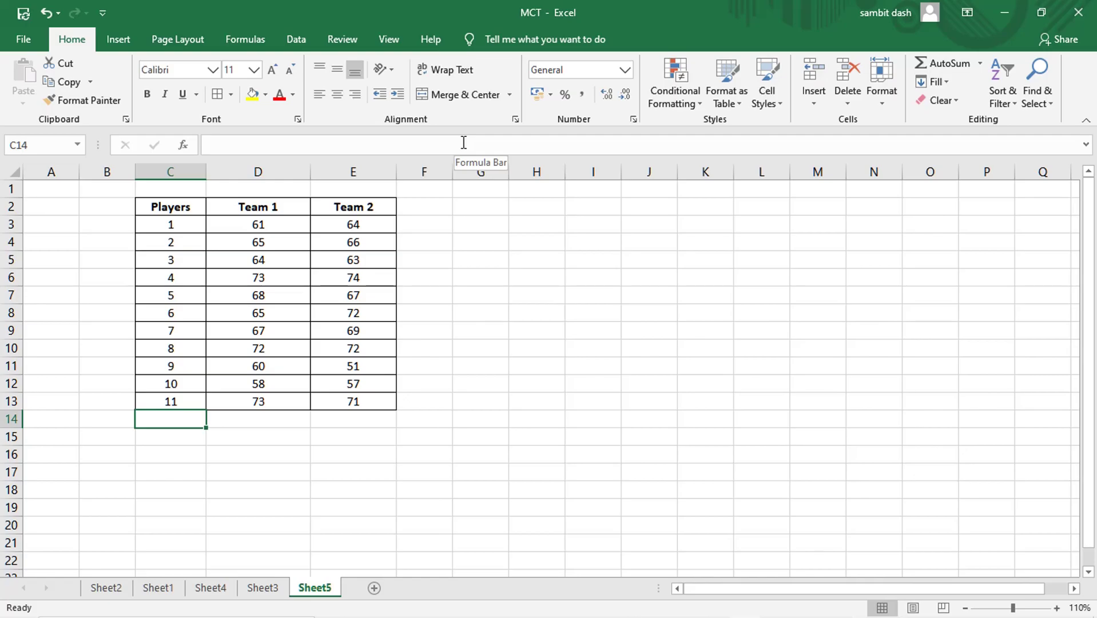
{"action": "type", "text": "Mean"}
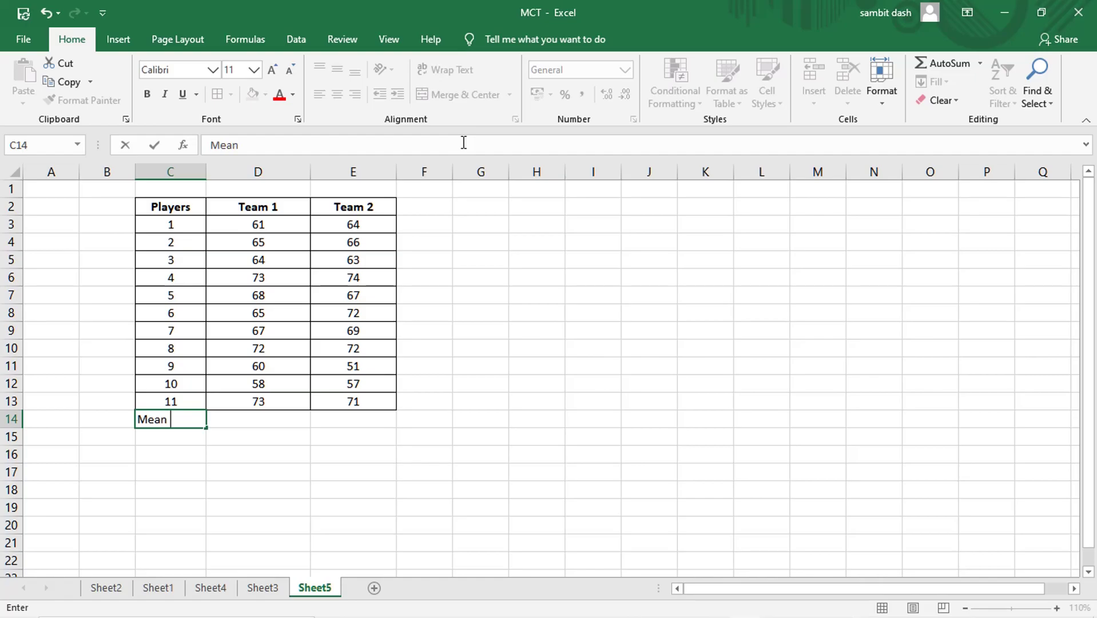
{"action": "key", "text": "Return"}
- Calculate Team 1's mean in D14 with the formula =AVERAGE(D3:D13)
{"action": "key", "text": "Up"}
{"action": "key", "text": "Right"}
{"action": "type", "text": "="}
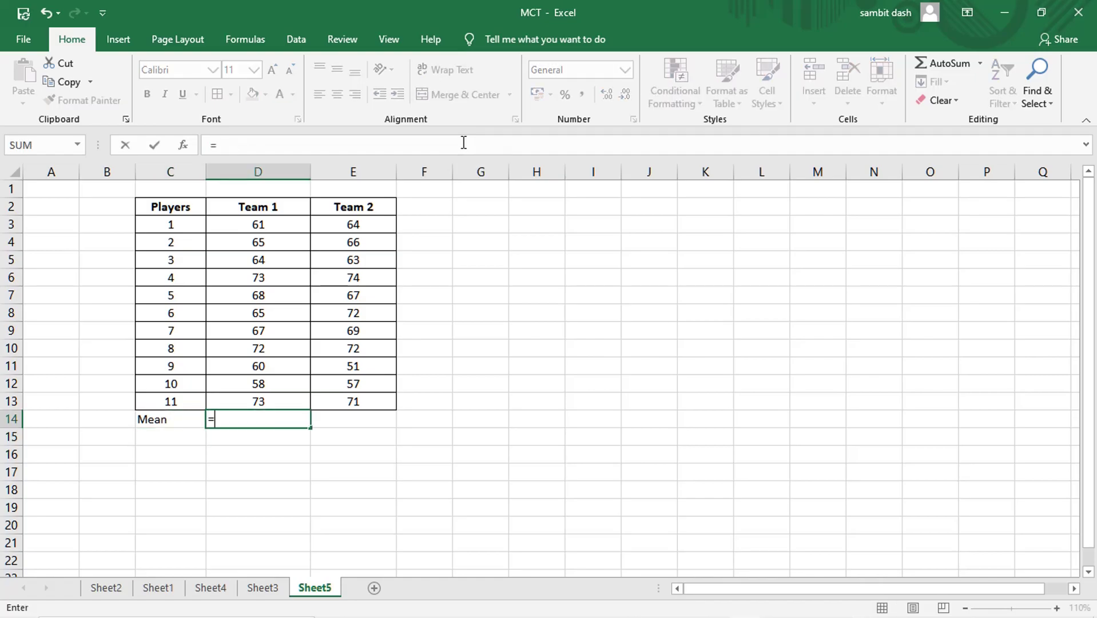
{"action": "type", "text": "avera"}
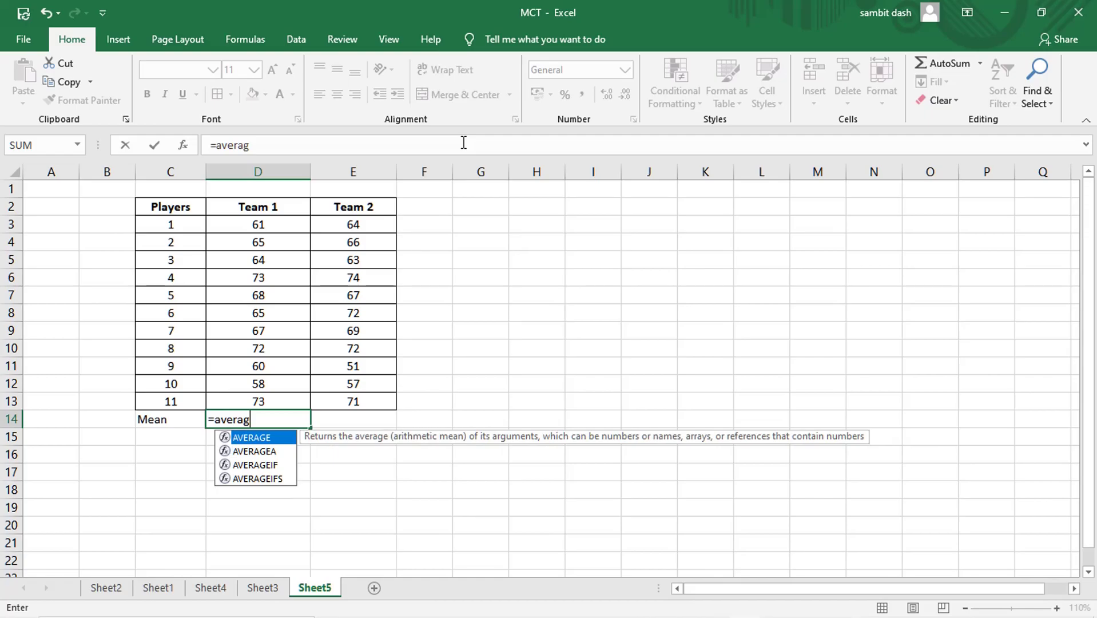
{"action": "type", "text": "g"}
{"action": "double_click", "coordinate": [258, 438]}
{"action": "left_click", "coordinate": [246, 400]}
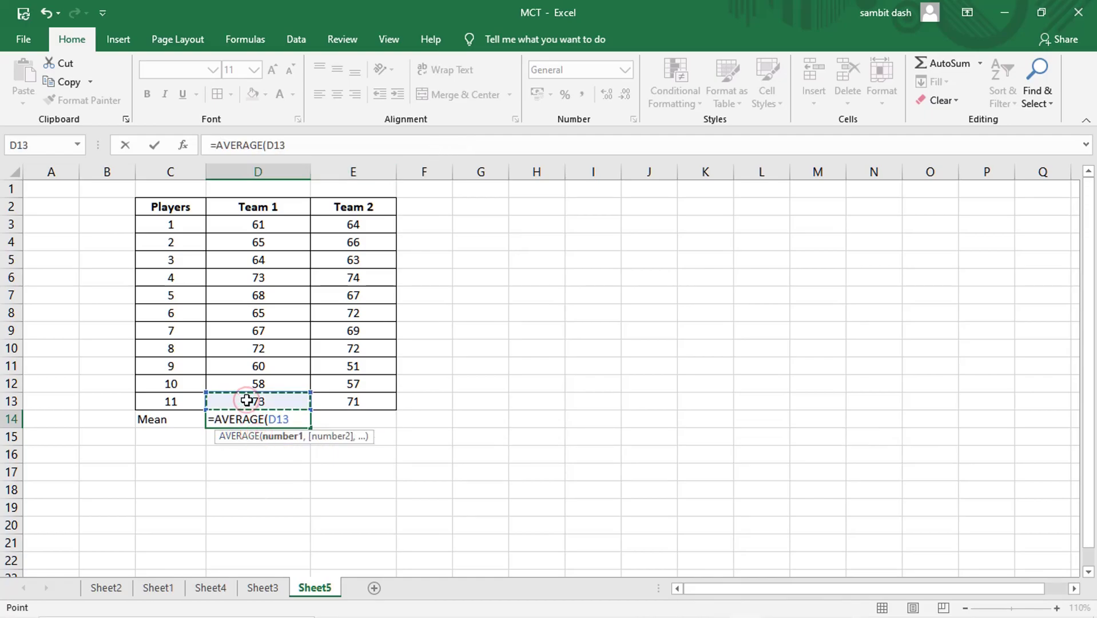
{"action": "key", "text": "shift+Up"}
{"action": "key", "text": "shift+Up"}
{"action": "key", "text": "shift+Up"}
{"action": "key", "text": "shift+Up"}
{"action": "key", "text": "shift+Up"}
{"action": "key", "text": "shift+Up"}
{"action": "key", "text": "shift+Up"}
{"action": "key", "text": "shift+Up"}
{"action": "key", "text": "shift+Up"}
{"action": "key", "text": "shift+Up"}
{"action": "key", "text": "shift+Up"}
{"action": "key", "text": "shift+Down"}
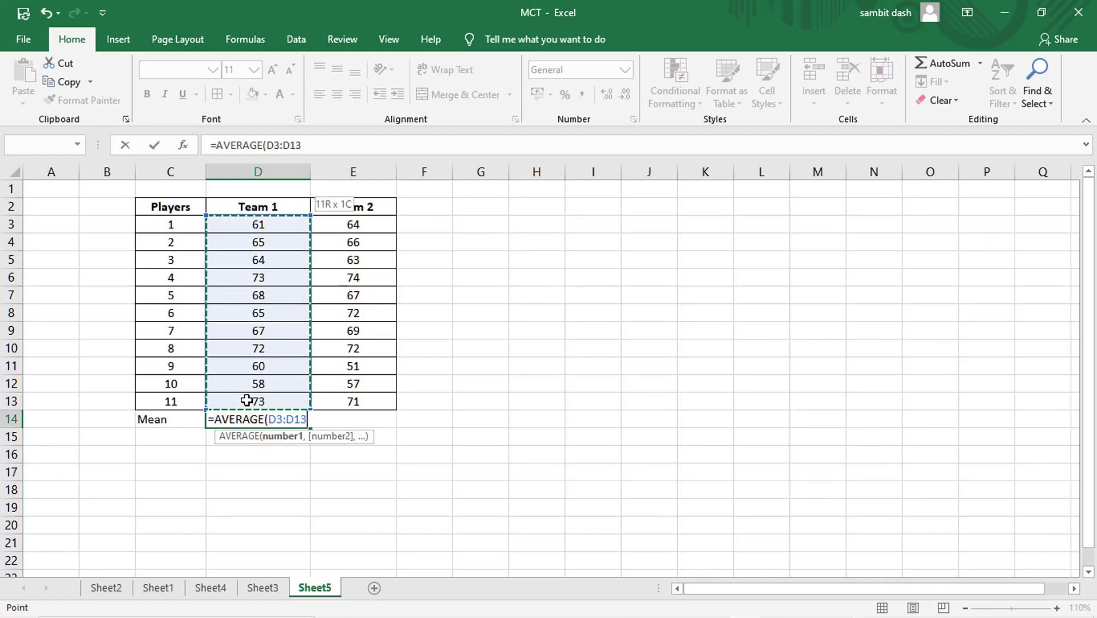
{"action": "type", "text": ")"}
{"action": "key", "text": "Return"}
- Copy the average formula from D14 to E14 for Team 2
{"action": "key", "text": "Up"}
{"action": "key", "text": "ctrl+c"}
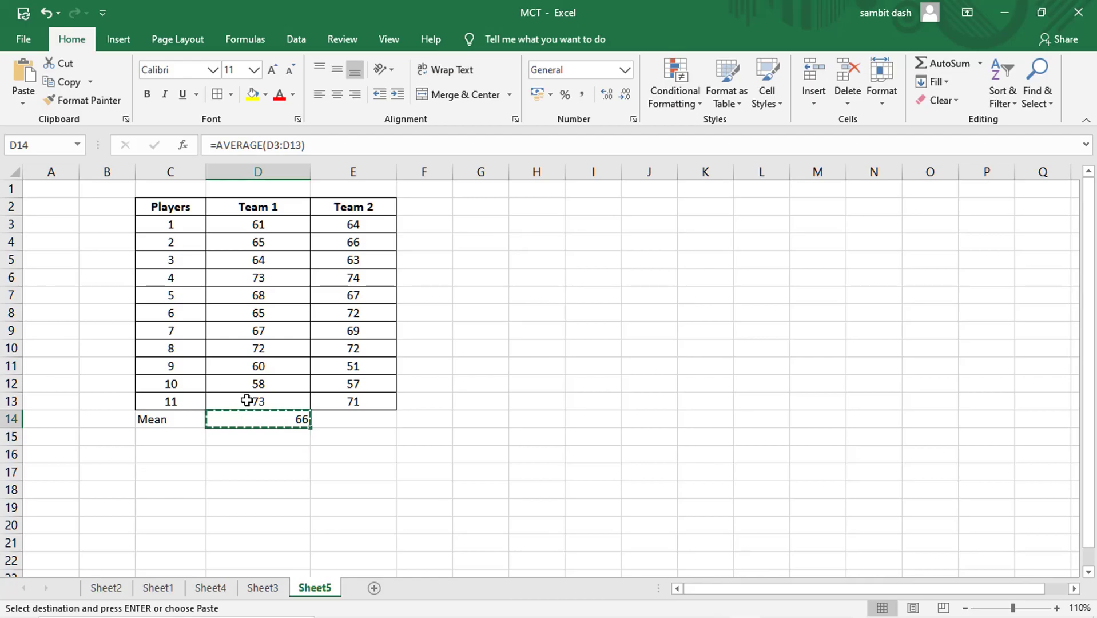
{"action": "key", "text": "Right"}
{"action": "key", "text": "ctrl+v"}
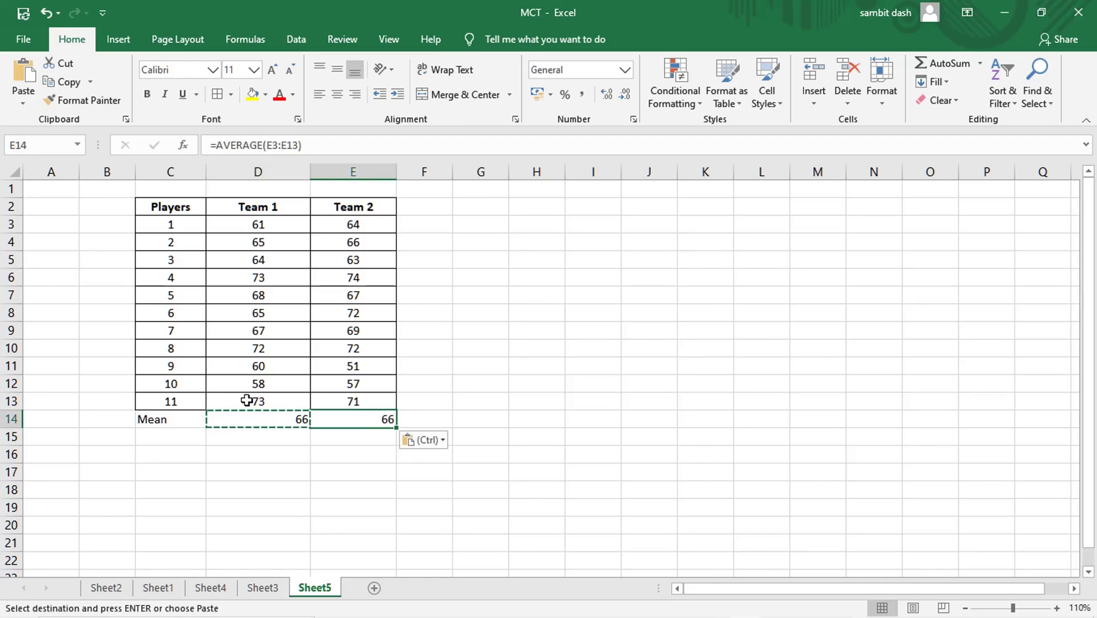
- Center-align the contents of the Mean row, C14:E14
{"action": "key", "text": "Left"}
{"action": "key", "text": "Left"}
{"action": "key", "text": "shift+Right"}
{"action": "key", "text": "shift+Right"}
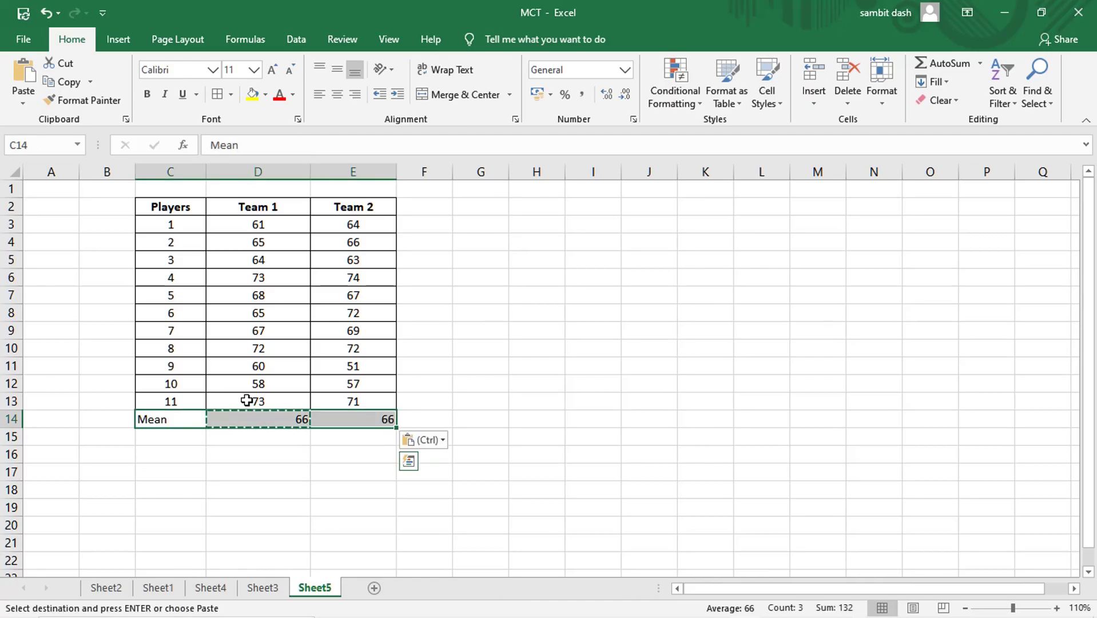
{"action": "left_click", "coordinate": [341, 92]}
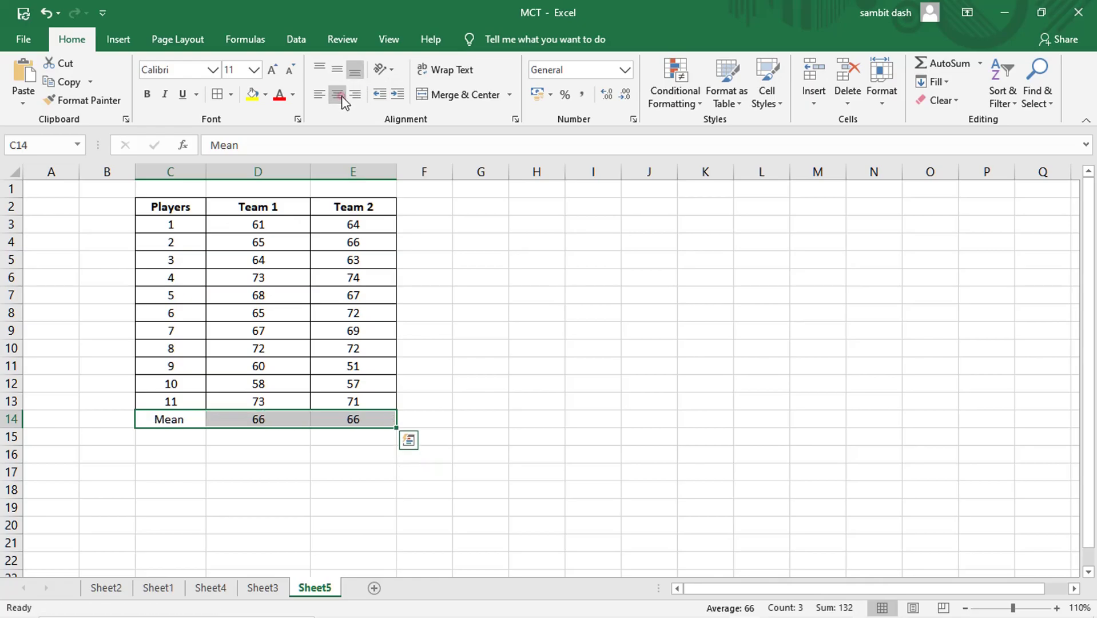
- Apply cell borders to the Mean row, C14:E14, to match the table above
{"action": "key", "text": "shift+Left"}
{"action": "key", "text": "shift+Left"}
{"action": "key", "text": "Right"}
{"action": "key", "text": "Left"}
{"action": "key", "text": "shift+Right"}
{"action": "key", "text": "shift+Right"}
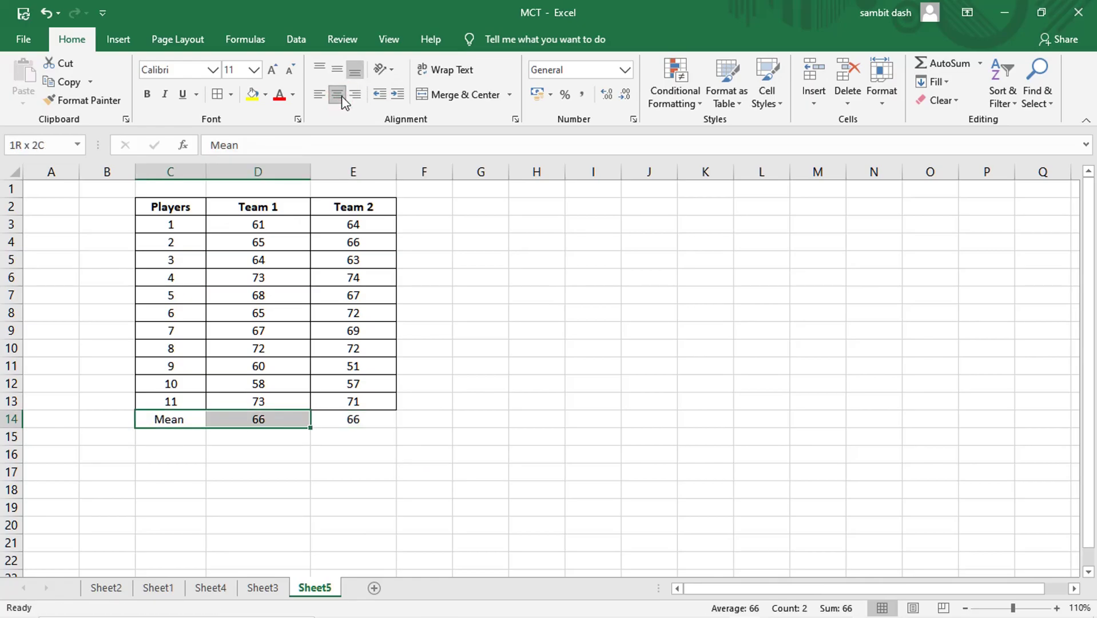
{"action": "left_click", "coordinate": [218, 94]}
{"action": "key", "text": "Down"}
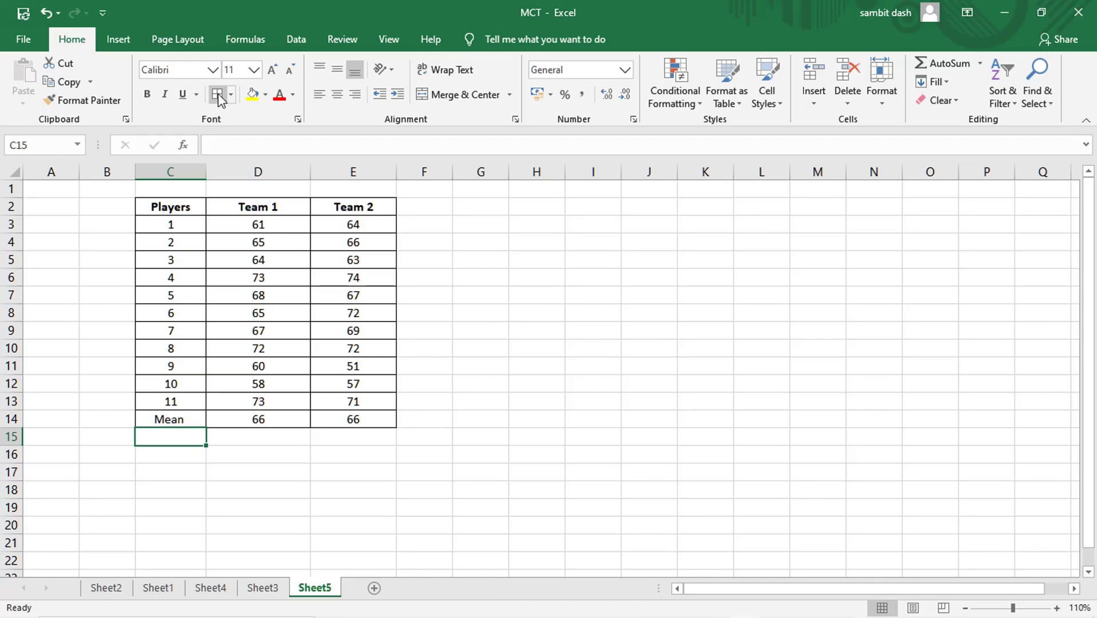
- Switch to Microsoft Whiteboard and write the underlined heading "M.C.T" in green ink
{"action": "key", "text": "alt+Tab"}
{"action": "key", "text": "alt+Tab"}
{"action": "key", "text": "alt+Tab"}
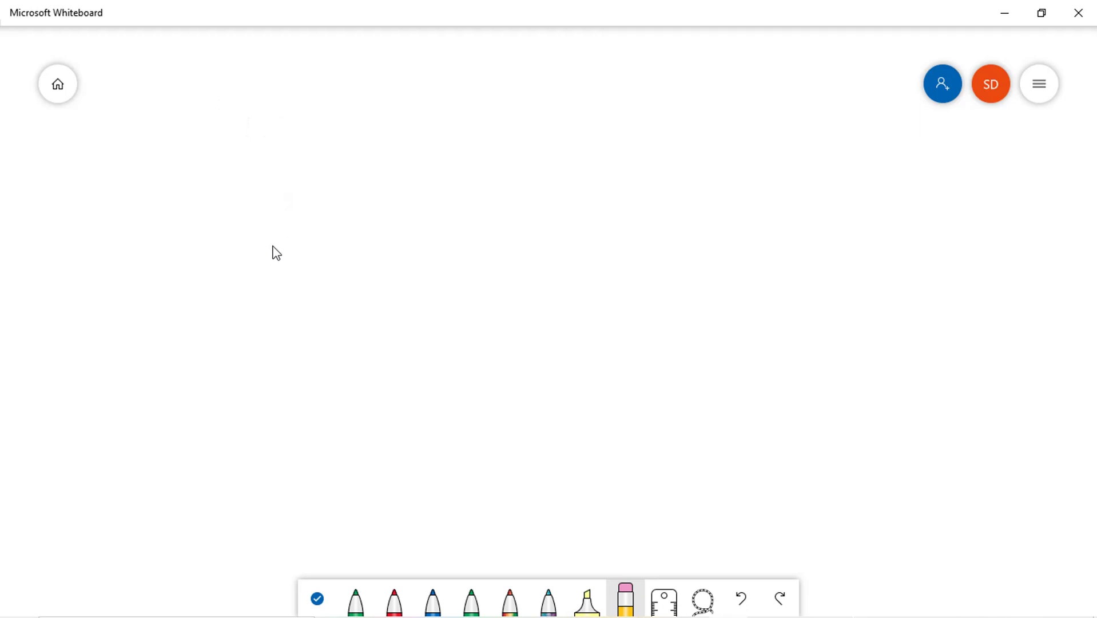
{"action": "left_click", "coordinate": [357, 601]}
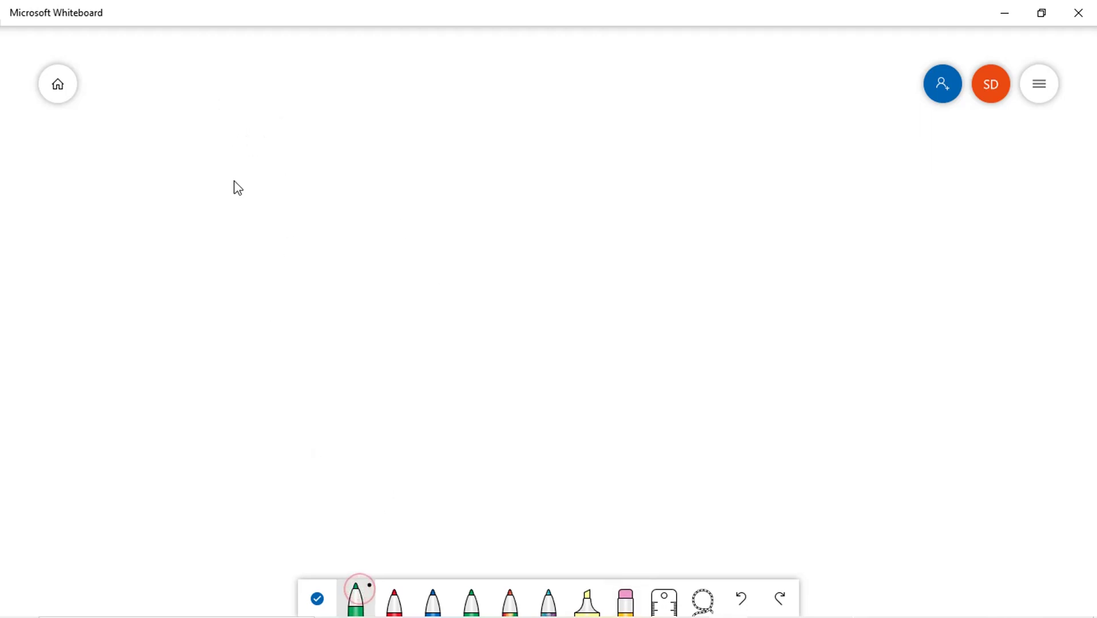
{"action": "mouse_move", "coordinate": [227, 171]}
{"action": "left_mouse_down"}
{"action": "mouse_move", "coordinate": [227, 160]}
{"action": "mouse_move", "coordinate": [307, 175]}
{"action": "left_mouse_up"}
{"action": "left_click", "coordinate": [280, 163]}
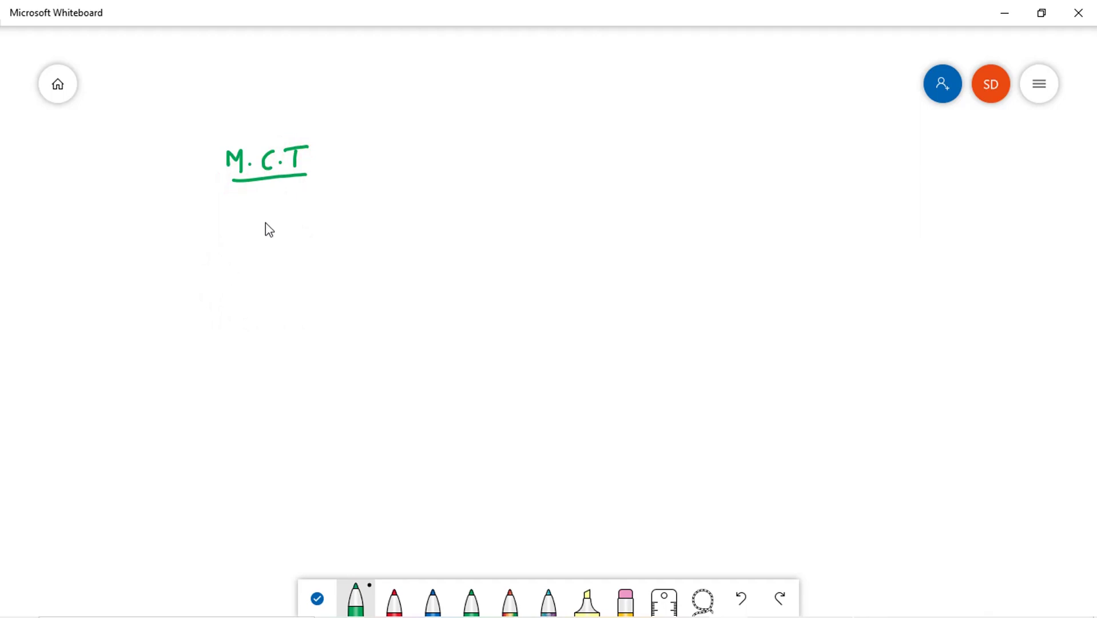
- Sketch vertical and horizontal graph axes in green below the heading, with tick marks along both
{"action": "mouse_move", "coordinate": [203, 226]}
{"action": "left_mouse_down"}
{"action": "mouse_move", "coordinate": [210, 382]}
{"action": "mouse_move", "coordinate": [329, 378]}
{"action": "mouse_move", "coordinate": [529, 343]}
{"action": "left_mouse_up"}
{"action": "left_click_drag", "start_coordinate": [207, 341], "coordinate": [220, 338]}
{"action": "mouse_move", "coordinate": [201, 301]}
{"action": "left_mouse_down"}
{"action": "mouse_move", "coordinate": [210, 299]}
{"action": "mouse_move", "coordinate": [209, 241]}
{"action": "left_mouse_up"}
{"action": "mouse_move", "coordinate": [233, 375]}
{"action": "left_mouse_down"}
{"action": "mouse_move", "coordinate": [236, 390]}
{"action": "mouse_move", "coordinate": [324, 386]}
{"action": "left_mouse_up"}
{"action": "mouse_move", "coordinate": [381, 363]}
{"action": "left_mouse_down"}
{"action": "mouse_move", "coordinate": [384, 379]}
{"action": "mouse_move", "coordinate": [421, 375]}
{"action": "left_mouse_up"}
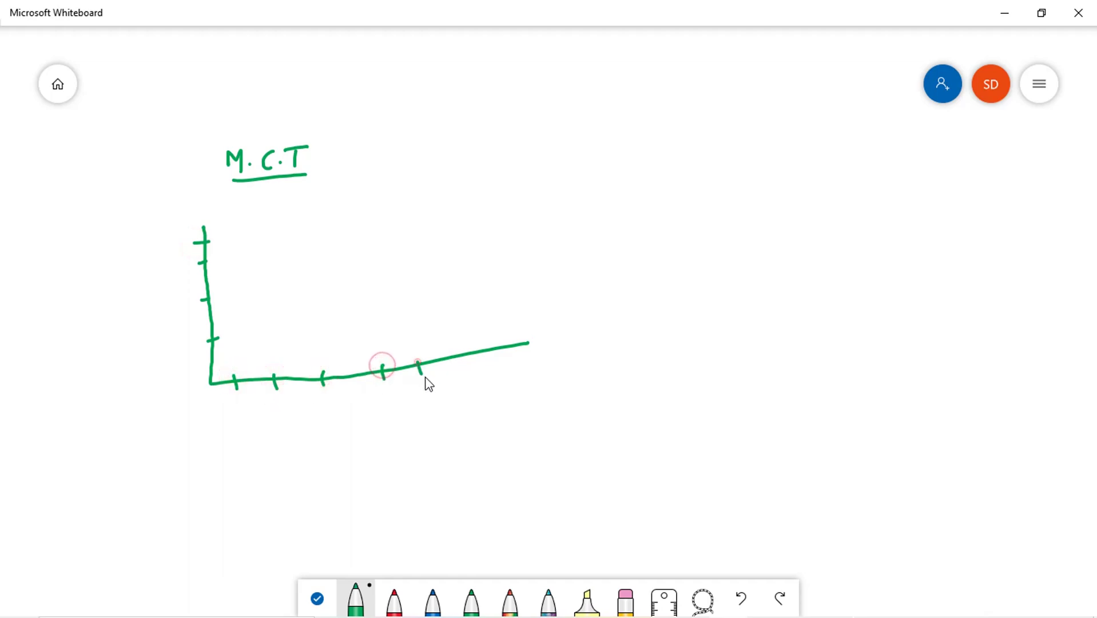
{"action": "mouse_move", "coordinate": [489, 347]}
{"action": "left_mouse_down"}
{"action": "mouse_move", "coordinate": [490, 364]}
{"action": "mouse_move", "coordinate": [519, 351]}
{"action": "left_mouse_up"}
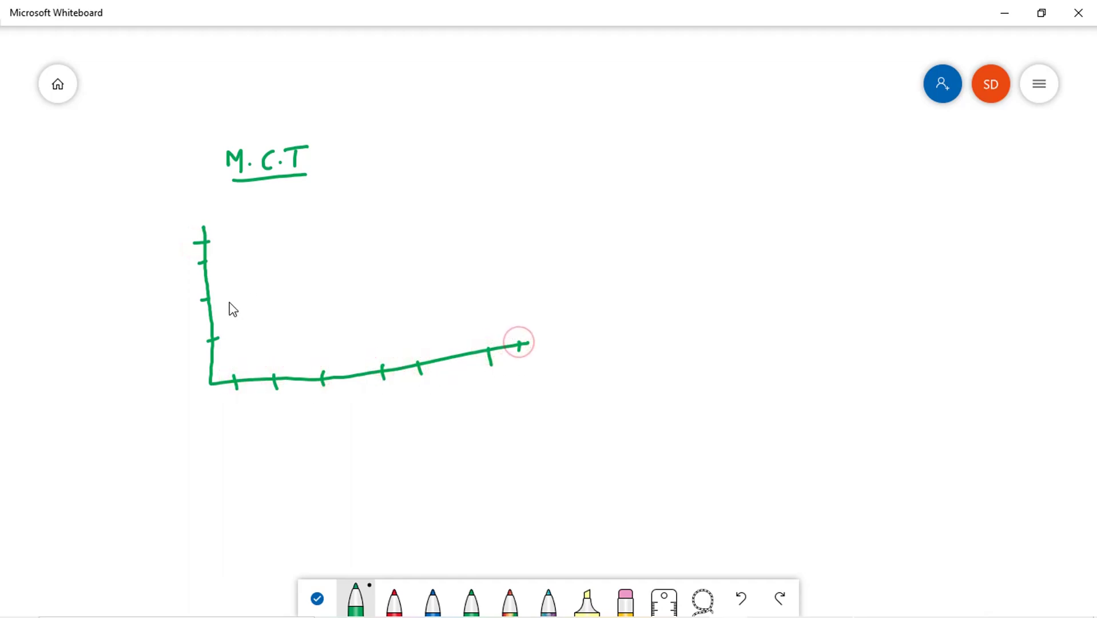
- Plot seven scattered green points on the graph and draw a nearly horizontal red line across them from the vertical axis
{"action": "left_click", "coordinate": [229, 301]}
{"action": "left_click", "coordinate": [261, 261]}
{"action": "left_click", "coordinate": [308, 315]}
{"action": "left_click", "coordinate": [348, 234]}
{"action": "left_click", "coordinate": [392, 280]}
{"action": "left_click", "coordinate": [460, 268]}
{"action": "left_click", "coordinate": [470, 230]}
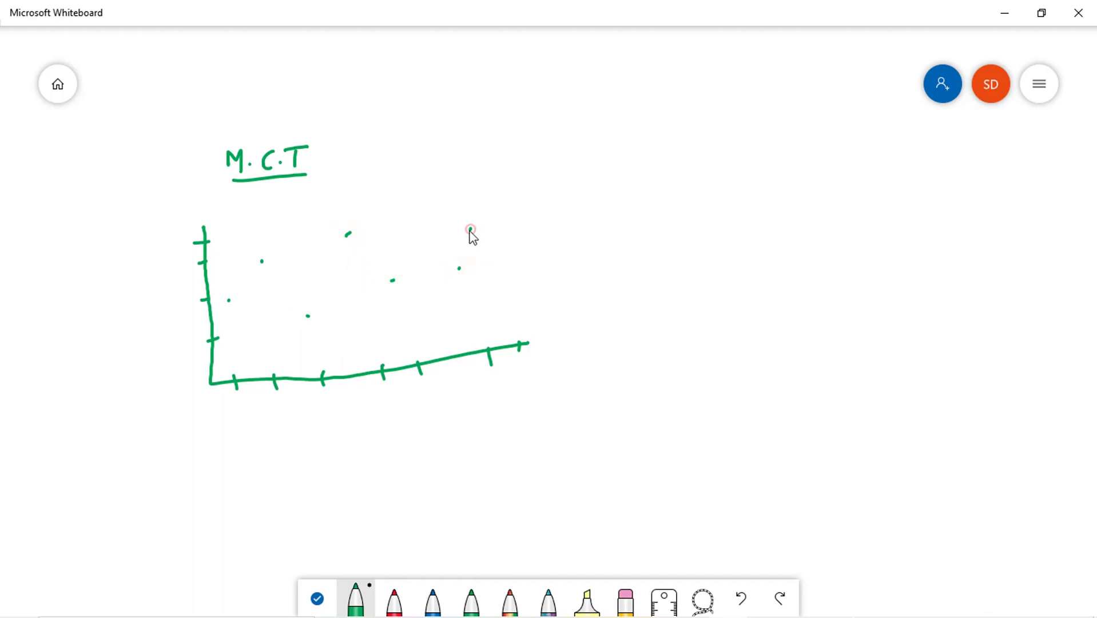
{"action": "left_click", "coordinate": [397, 598]}
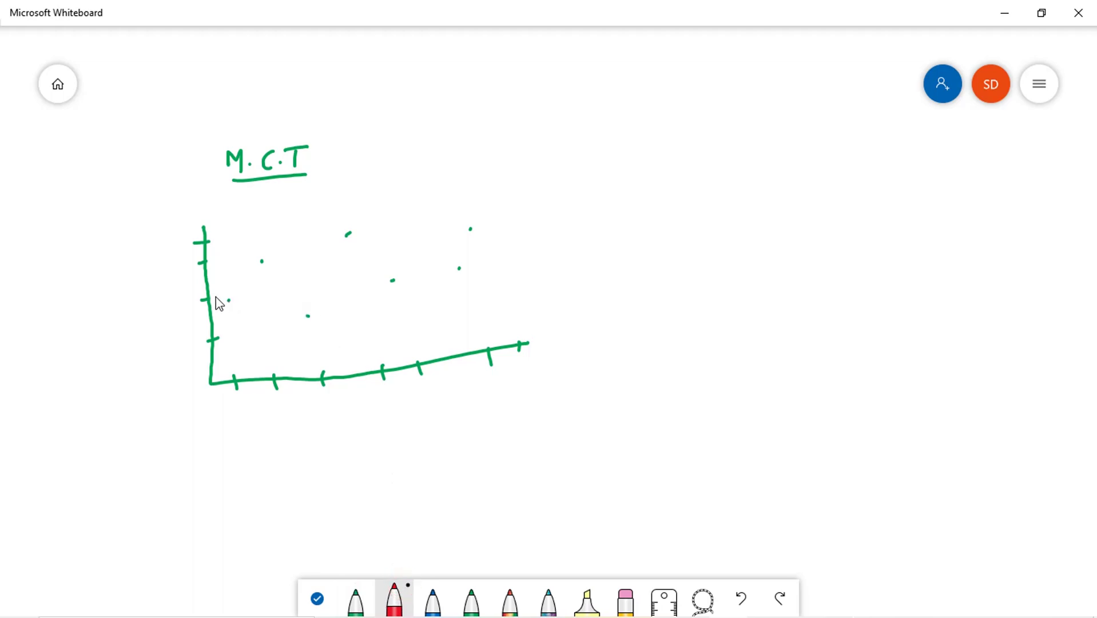
{"action": "left_click_drag", "start_coordinate": [207, 303], "coordinate": [530, 275]}
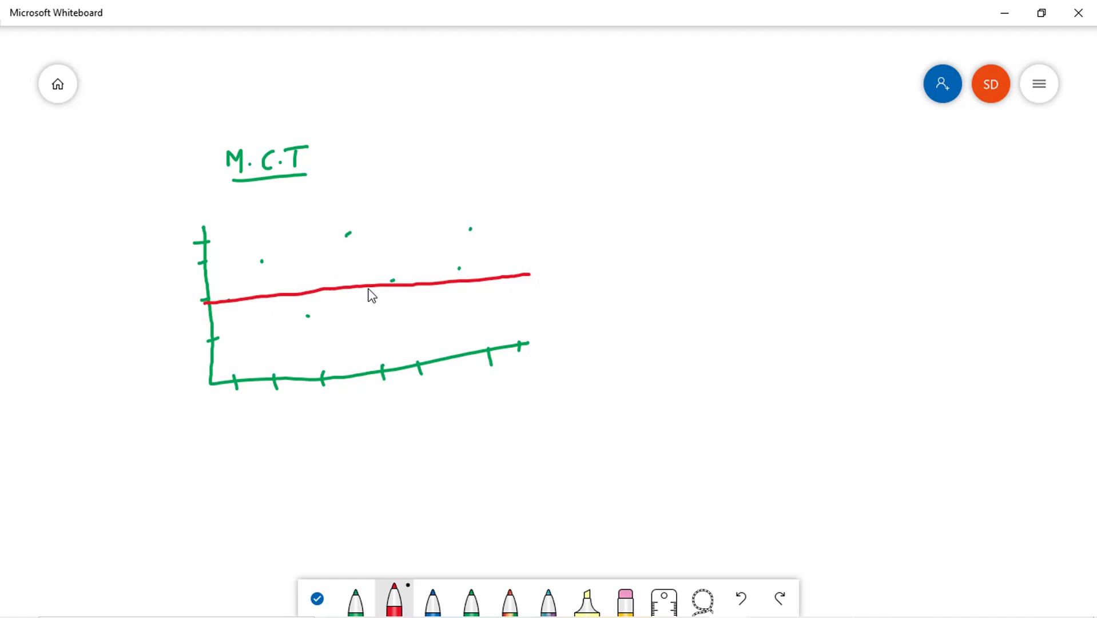
- Mark the distances between the points and the red line with arrows, the first in green and the rest in blue
{"action": "left_click", "coordinate": [356, 601]}
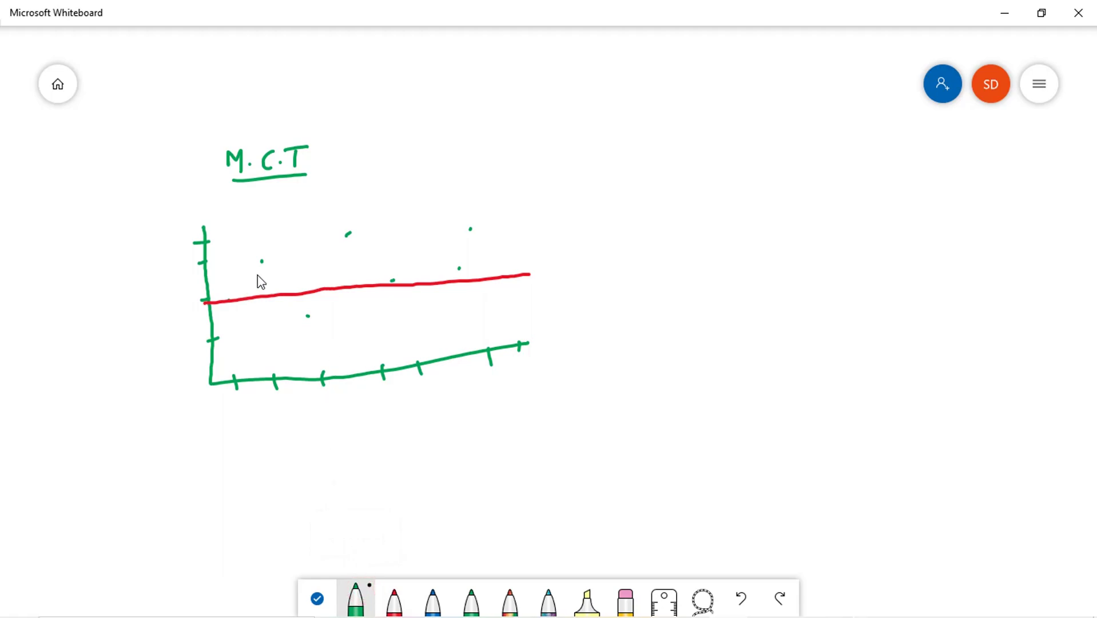
{"action": "left_click_drag", "start_coordinate": [264, 279], "coordinate": [262, 268]}
{"action": "left_click", "coordinate": [438, 589]}
{"action": "mouse_move", "coordinate": [308, 298]}
{"action": "left_mouse_down"}
{"action": "mouse_move", "coordinate": [307, 314]}
{"action": "mouse_move", "coordinate": [306, 297]}
{"action": "left_mouse_up"}
{"action": "mouse_move", "coordinate": [348, 250]}
{"action": "left_mouse_down"}
{"action": "mouse_move", "coordinate": [347, 278]}
{"action": "mouse_move", "coordinate": [353, 249]}
{"action": "left_mouse_up"}
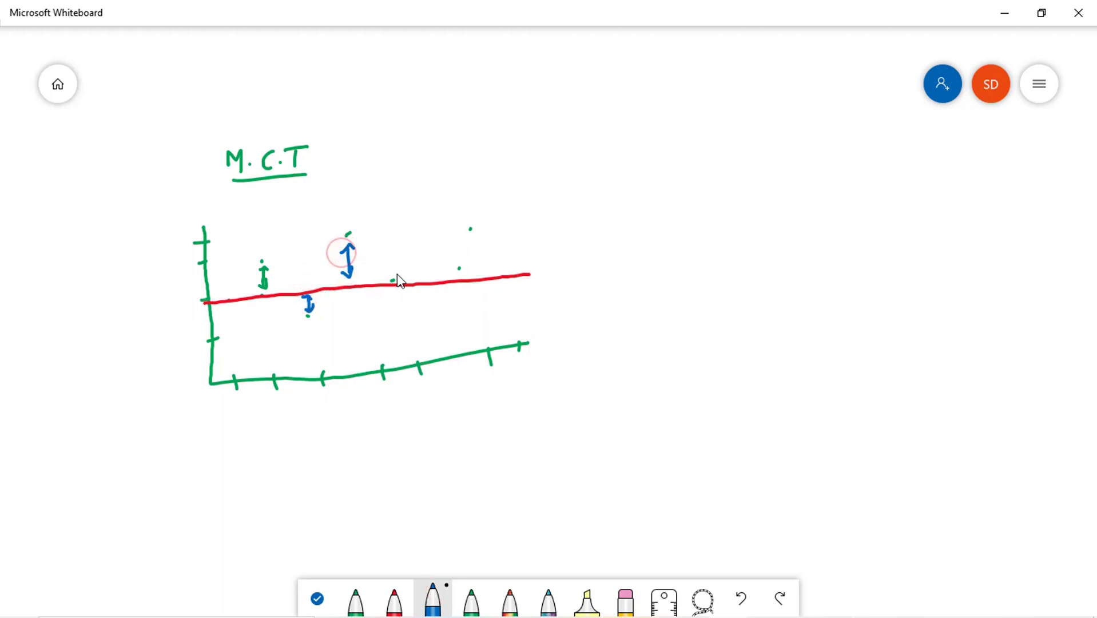
{"action": "left_click_drag", "start_coordinate": [396, 280], "coordinate": [394, 275]}
{"action": "left_click", "coordinate": [465, 269]}
{"action": "mouse_move", "coordinate": [475, 237]}
{"action": "left_mouse_down"}
{"action": "mouse_move", "coordinate": [480, 276]}
{"action": "mouse_move", "coordinate": [479, 243]}
{"action": "mouse_move", "coordinate": [488, 263]}
{"action": "left_mouse_up"}
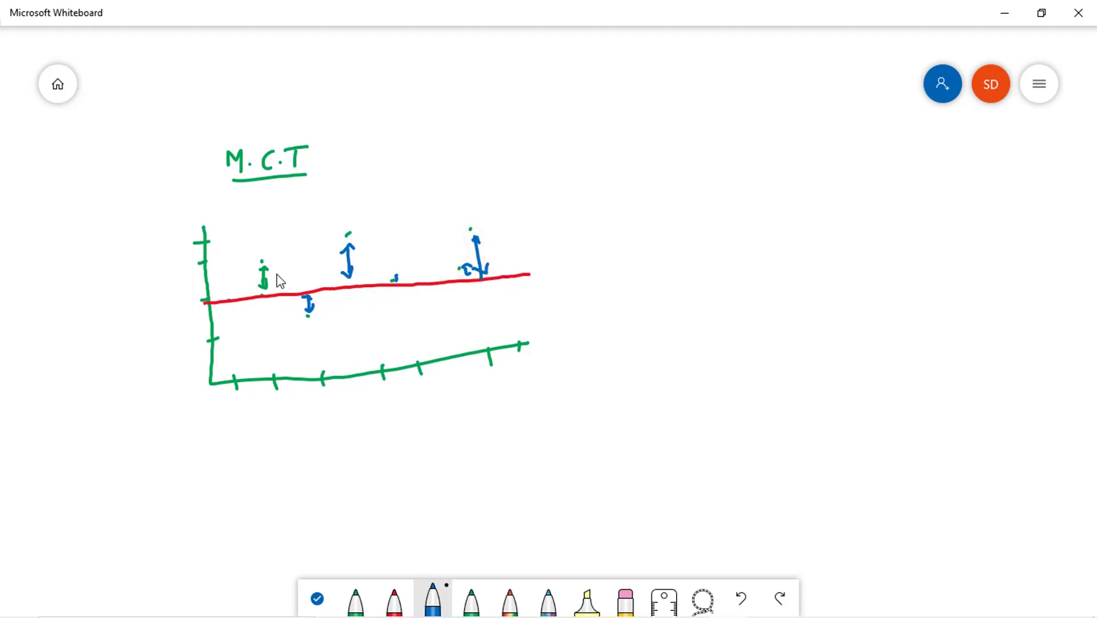
- Write "Variance" and an underlined "S.D." in blue beside the graph, each preceded by an arrow
{"action": "mouse_move", "coordinate": [569, 249]}
{"action": "left_mouse_down"}
{"action": "mouse_move", "coordinate": [592, 248]}
{"action": "mouse_move", "coordinate": [588, 257]}
{"action": "mouse_move", "coordinate": [633, 227]}
{"action": "mouse_move", "coordinate": [642, 253]}
{"action": "mouse_move", "coordinate": [670, 234]}
{"action": "mouse_move", "coordinate": [669, 245]}
{"action": "left_mouse_up"}
{"action": "left_click_drag", "start_coordinate": [679, 234], "coordinate": [721, 228]}
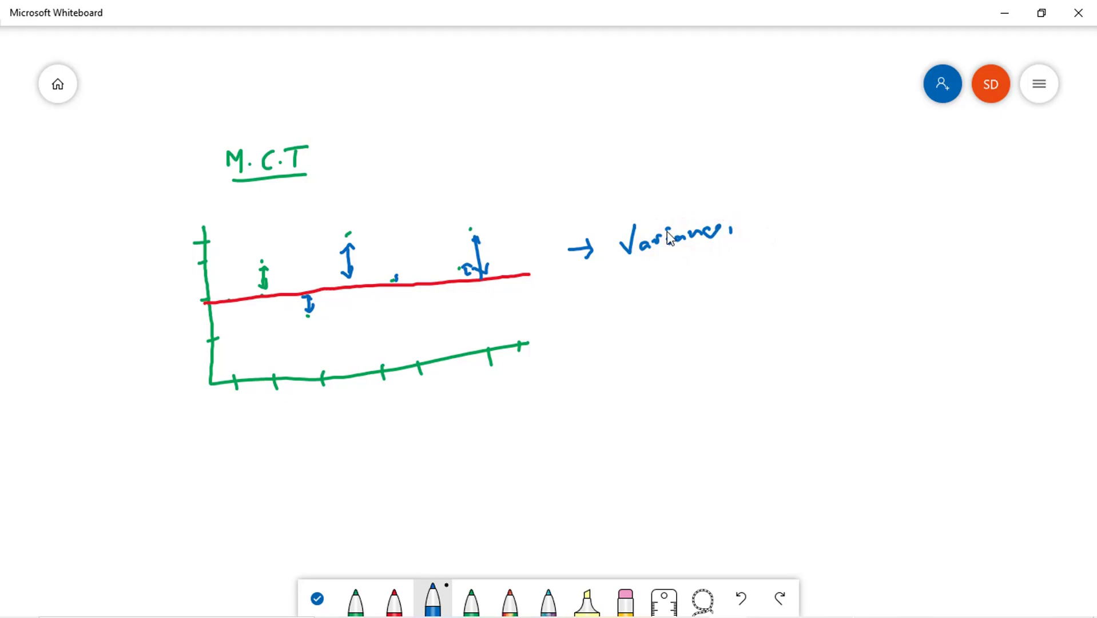
{"action": "left_click_drag", "start_coordinate": [586, 296], "coordinate": [694, 298]}
{"action": "left_click", "coordinate": [664, 285]}
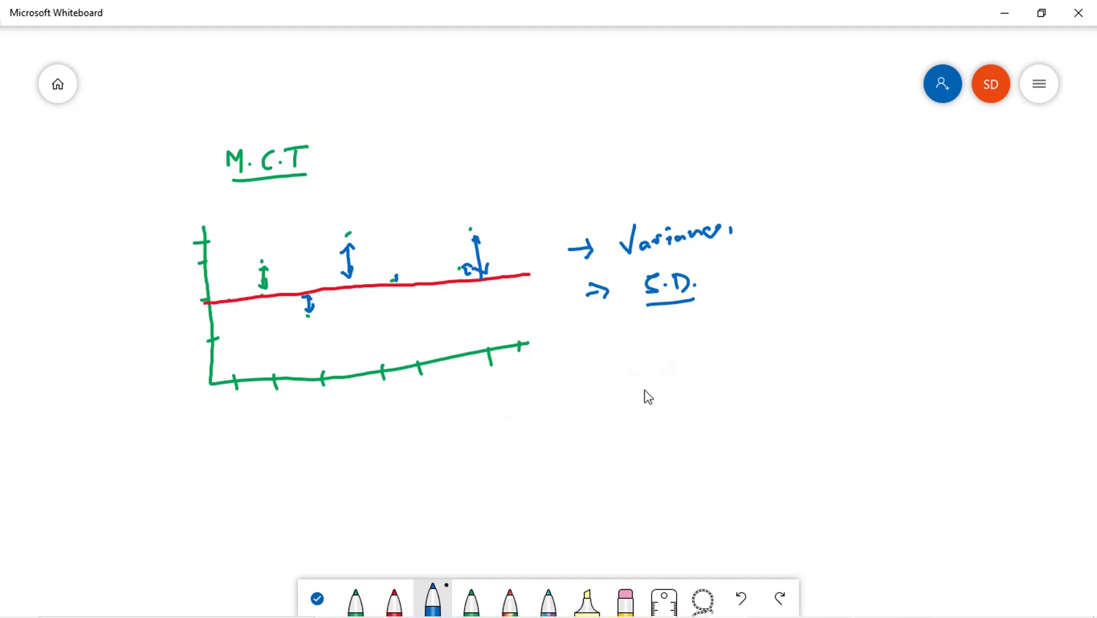
- Write "Variance" and "S.D" in green in the space below the graph, each followed by an arrow
{"action": "left_click", "coordinate": [314, 605]}
{"action": "left_click_drag", "start_coordinate": [382, 493], "coordinate": [376, 364]}
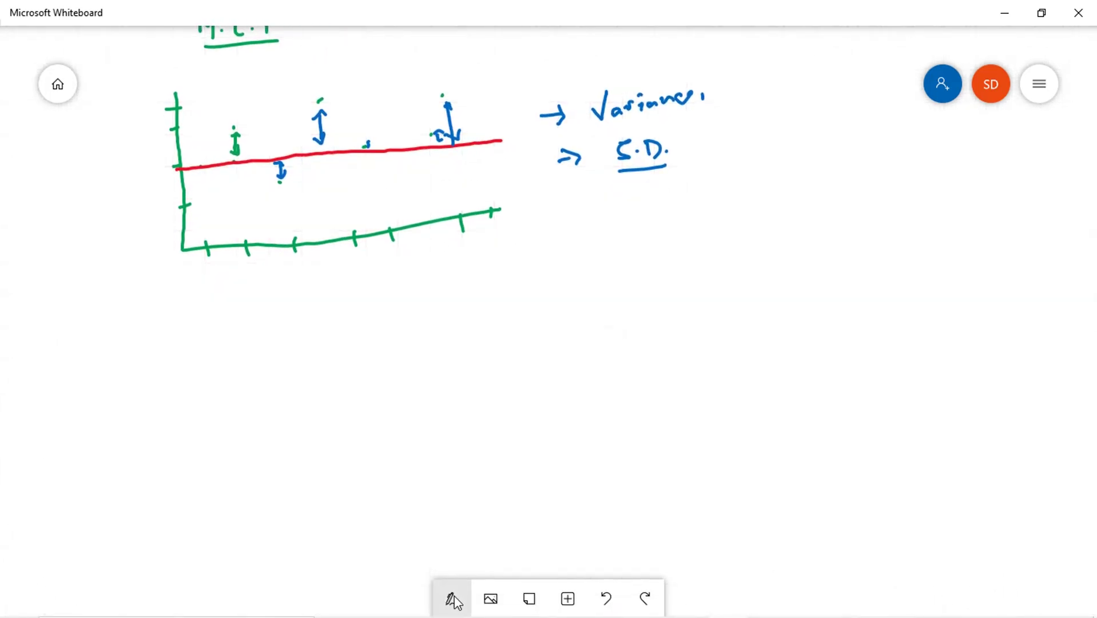
{"action": "left_click", "coordinate": [452, 598]}
{"action": "left_click", "coordinate": [357, 601]}
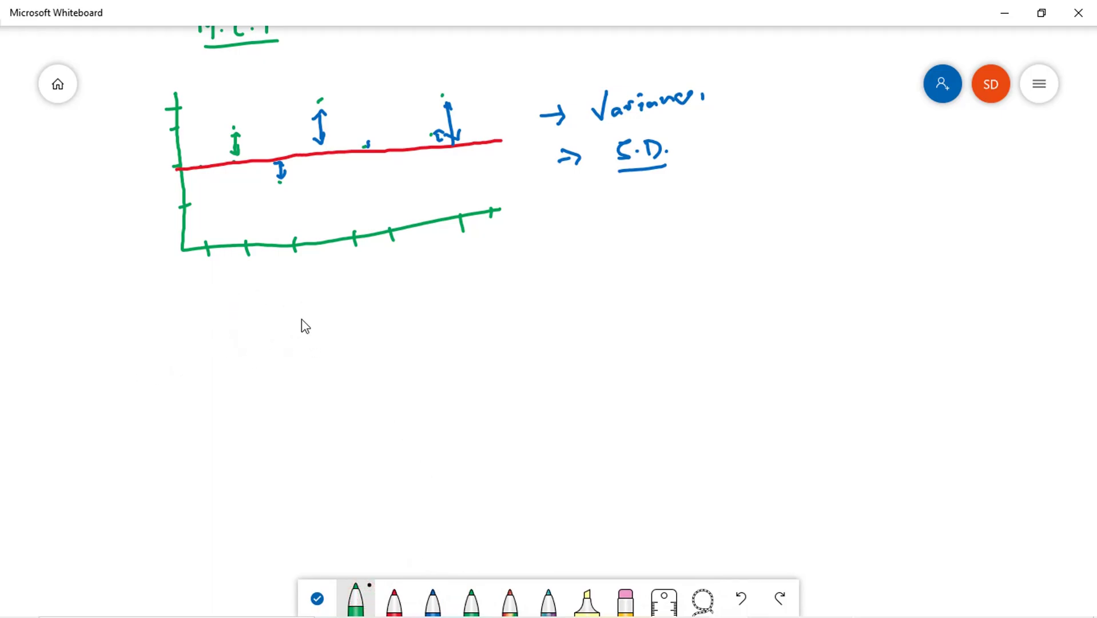
{"action": "left_click_drag", "start_coordinate": [249, 339], "coordinate": [266, 324]}
{"action": "mouse_move", "coordinate": [283, 336]}
{"action": "left_mouse_down"}
{"action": "mouse_move", "coordinate": [277, 345]}
{"action": "mouse_move", "coordinate": [285, 339]}
{"action": "left_mouse_up"}
{"action": "left_click_drag", "start_coordinate": [289, 340], "coordinate": [366, 323]}
{"action": "mouse_move", "coordinate": [289, 379]}
{"action": "left_mouse_down"}
{"action": "mouse_move", "coordinate": [274, 399]}
{"action": "mouse_move", "coordinate": [314, 384]}
{"action": "mouse_move", "coordinate": [311, 399]}
{"action": "left_mouse_up"}
{"action": "left_click", "coordinate": [296, 390]}
{"action": "left_click_drag", "start_coordinate": [410, 326], "coordinate": [436, 324]}
{"action": "left_click_drag", "start_coordinate": [428, 315], "coordinate": [431, 331]}
{"action": "left_click_drag", "start_coordinate": [414, 373], "coordinate": [433, 373]}
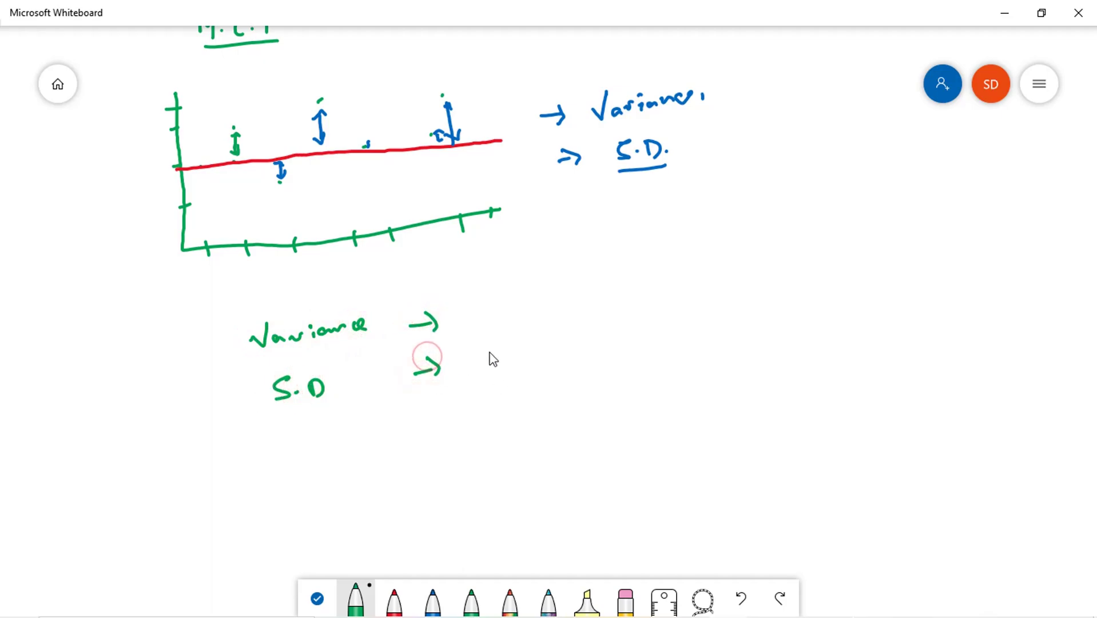
- Write "105" after the arrows, underline it, and put "μ Mean" beneath it
{"action": "mouse_move", "coordinate": [482, 346]}
{"action": "left_mouse_down"}
{"action": "mouse_move", "coordinate": [481, 366]}
{"action": "mouse_move", "coordinate": [530, 339]}
{"action": "left_mouse_up"}
{"action": "left_click_drag", "start_coordinate": [470, 377], "coordinate": [540, 363]}
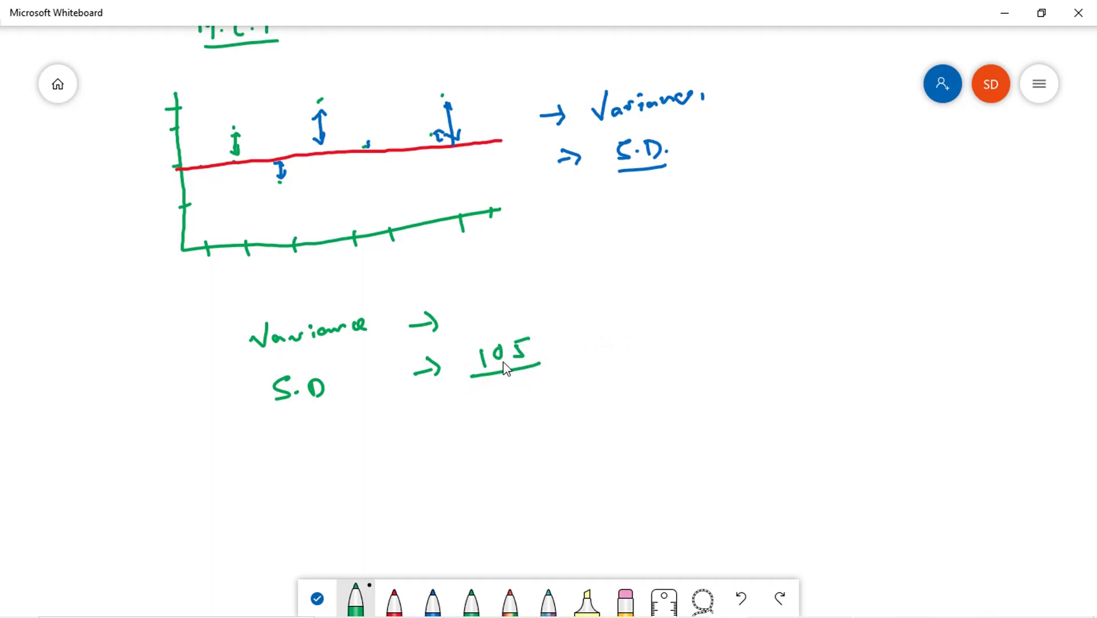
{"action": "left_click_drag", "start_coordinate": [481, 376], "coordinate": [549, 362]}
{"action": "left_click_drag", "start_coordinate": [480, 404], "coordinate": [562, 395]}
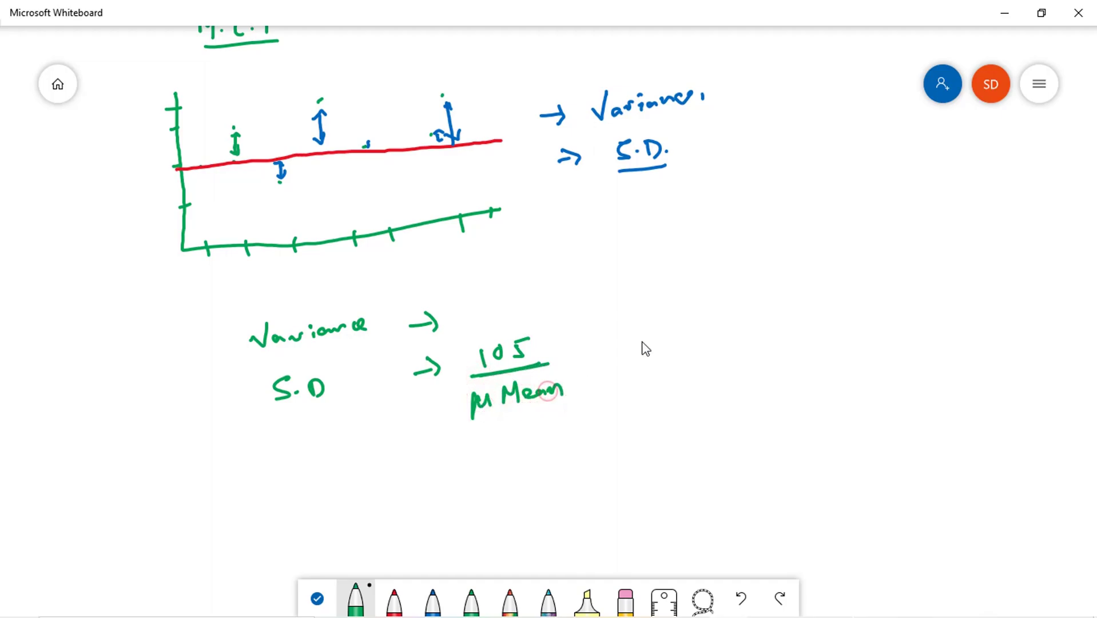
- Draw an arrow from 105 to "205 → 100", underlining the 100, and underline 105 again
{"action": "mouse_move", "coordinate": [572, 343]}
{"action": "left_mouse_down"}
{"action": "mouse_move", "coordinate": [627, 325]}
{"action": "mouse_move", "coordinate": [630, 339]}
{"action": "left_mouse_up"}
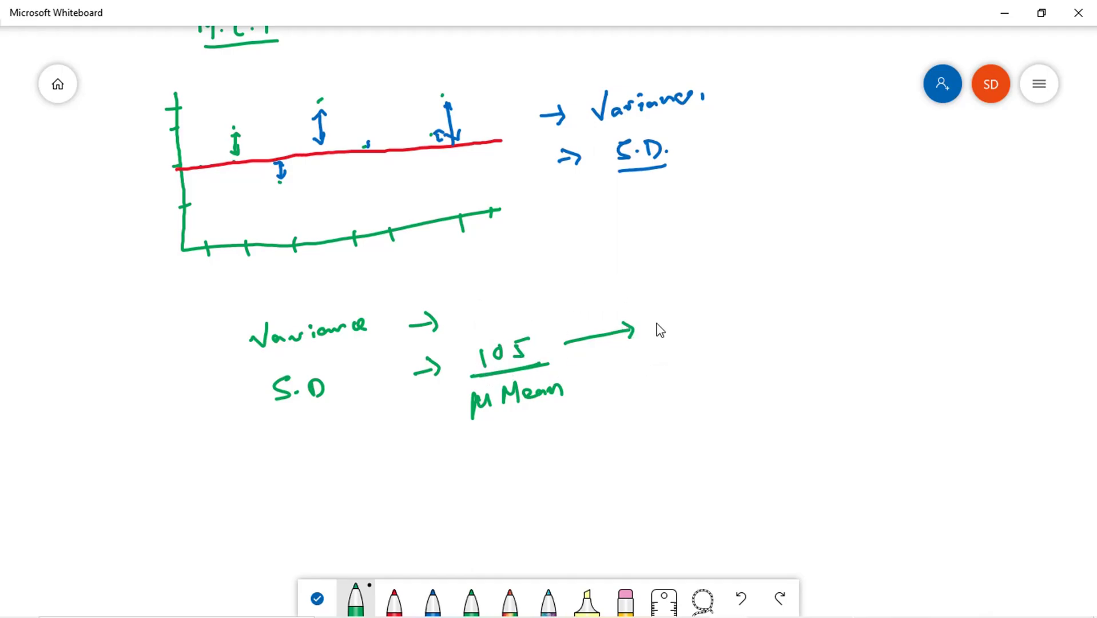
{"action": "left_click", "coordinate": [650, 270]}
{"action": "left_click", "coordinate": [650, 270]}
{"action": "mouse_move", "coordinate": [659, 316]}
{"action": "left_mouse_down"}
{"action": "mouse_move", "coordinate": [673, 330]}
{"action": "mouse_move", "coordinate": [808, 297]}
{"action": "mouse_move", "coordinate": [766, 310]}
{"action": "left_mouse_up"}
{"action": "left_click", "coordinate": [821, 288]}
{"action": "left_click_drag", "start_coordinate": [497, 369], "coordinate": [554, 359]}
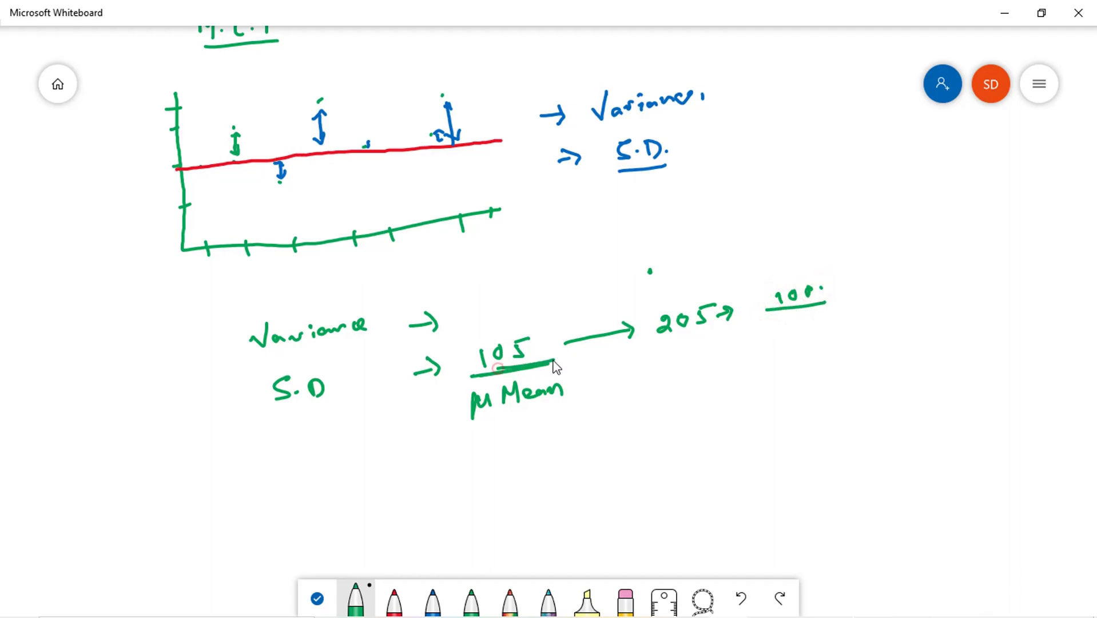
- Write "30 → -75" below the 205 row and draw a long line beneath the example values
{"action": "mouse_move", "coordinate": [671, 358]}
{"action": "left_mouse_down"}
{"action": "mouse_move", "coordinate": [670, 372]}
{"action": "mouse_move", "coordinate": [744, 353]}
{"action": "left_mouse_up"}
{"action": "left_click", "coordinate": [692, 355]}
{"action": "left_click_drag", "start_coordinate": [734, 346], "coordinate": [735, 361]}
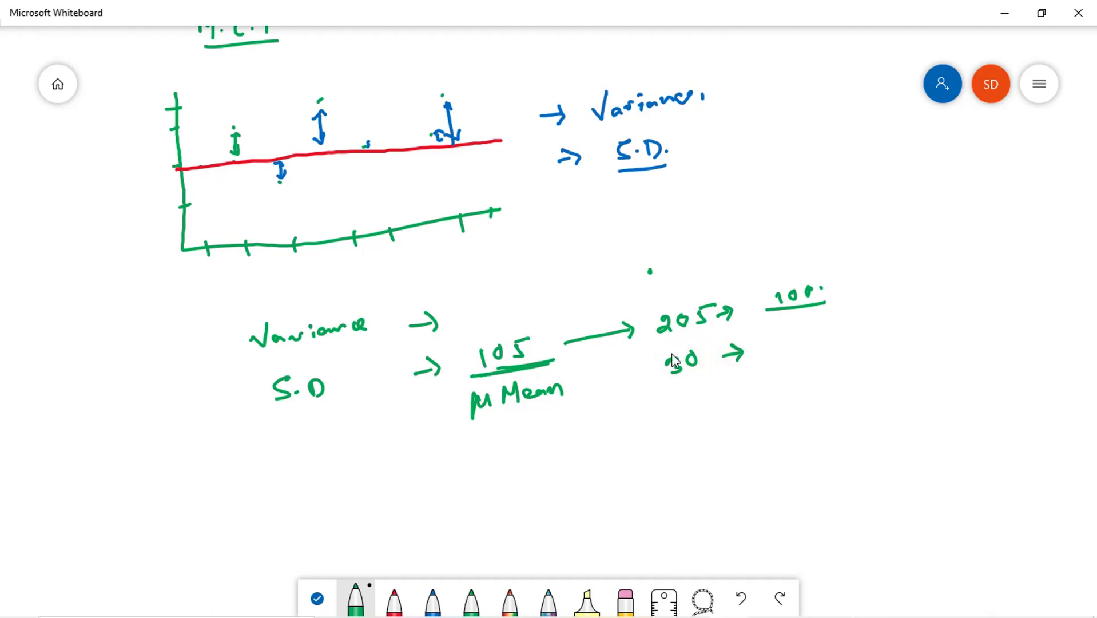
{"action": "mouse_move", "coordinate": [778, 337]}
{"action": "left_mouse_down"}
{"action": "mouse_move", "coordinate": [808, 344]}
{"action": "mouse_move", "coordinate": [773, 350]}
{"action": "left_mouse_up"}
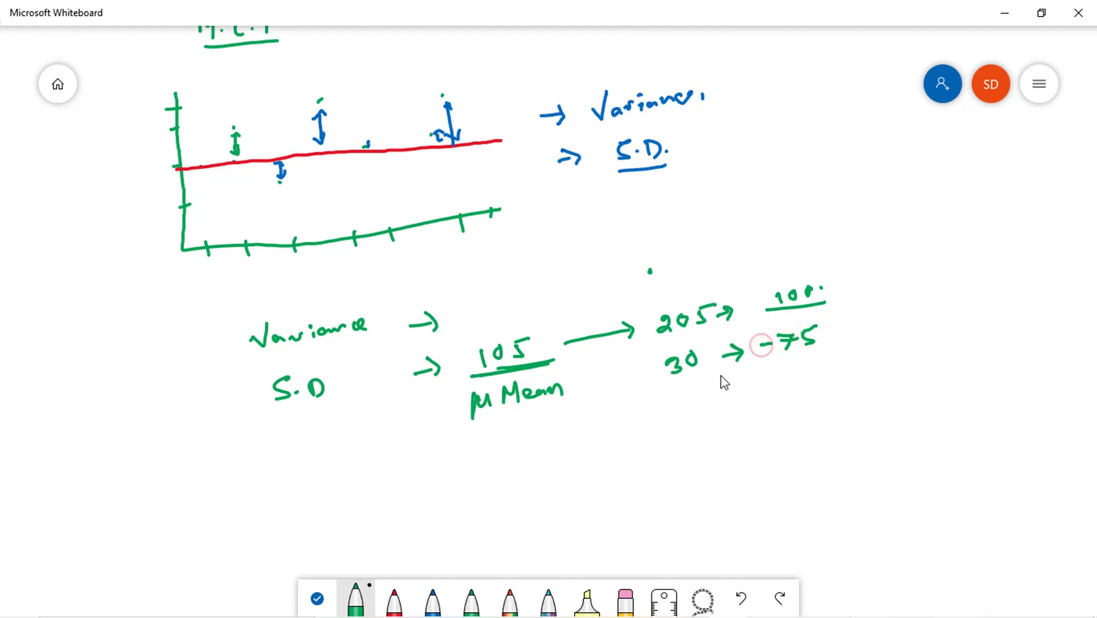
{"action": "left_click_drag", "start_coordinate": [487, 432], "coordinate": [884, 404]}
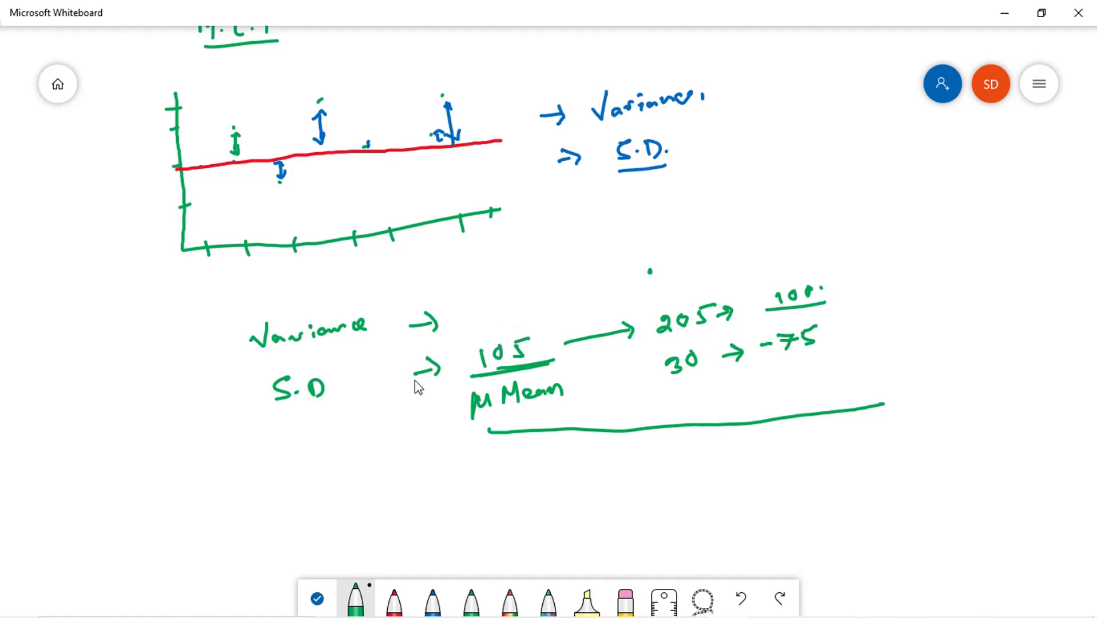
- Write "Range → High – Lowest" in green below the long line and underline "High – Lowest"
{"action": "mouse_move", "coordinate": [292, 520]}
{"action": "left_mouse_down"}
{"action": "mouse_move", "coordinate": [296, 509]}
{"action": "mouse_move", "coordinate": [318, 522]}
{"action": "mouse_move", "coordinate": [452, 505]}
{"action": "left_mouse_up"}
{"action": "mouse_move", "coordinate": [548, 484]}
{"action": "left_mouse_down"}
{"action": "mouse_move", "coordinate": [549, 503]}
{"action": "mouse_move", "coordinate": [566, 490]}
{"action": "left_mouse_up"}
{"action": "mouse_move", "coordinate": [564, 483]}
{"action": "left_mouse_down"}
{"action": "mouse_move", "coordinate": [563, 503]}
{"action": "mouse_move", "coordinate": [657, 476]}
{"action": "mouse_move", "coordinate": [698, 483]}
{"action": "mouse_move", "coordinate": [769, 443]}
{"action": "left_mouse_up"}
{"action": "left_click", "coordinate": [575, 490]}
{"action": "left_click", "coordinate": [780, 454]}
{"action": "left_click_drag", "start_coordinate": [580, 502], "coordinate": [778, 482]}
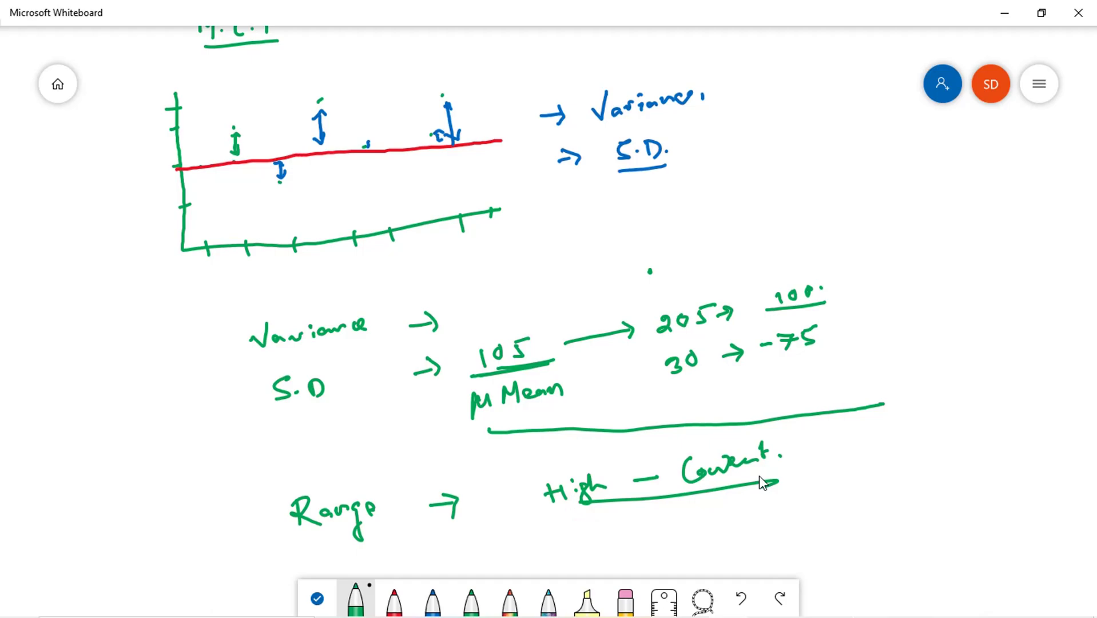
- Switch to the MCT workbook in Excel and go to the empty cell F2 beside the Team 2 heading
{"action": "key", "text": "alt+Tab"}
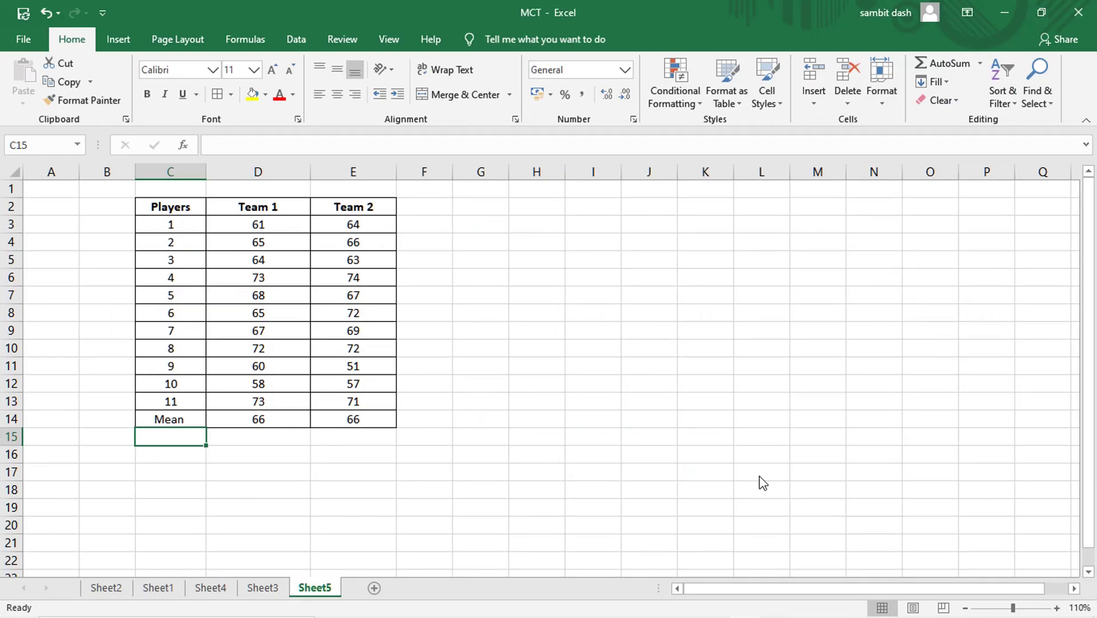
{"action": "key", "text": "Up"}
{"action": "key", "text": "Up"}
{"action": "key", "text": "Up"}
{"action": "key", "text": "Up"}
{"action": "key", "text": "Up"}
{"action": "key", "text": "Up"}
{"action": "key", "text": "Up"}
{"action": "key", "text": "Up"}
{"action": "key", "text": "Up"}
{"action": "key", "text": "Up"}
{"action": "key", "text": "Up"}
{"action": "key", "text": "Up"}
{"action": "key", "text": "Up"}
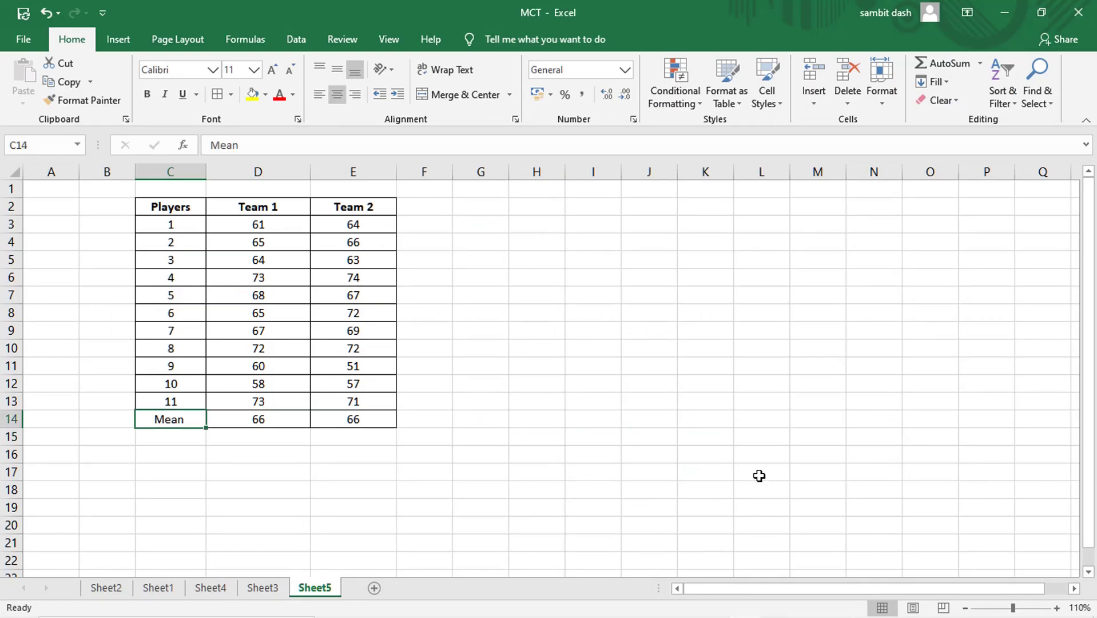
{"action": "key", "text": "Right"}
{"action": "key", "text": "Right"}
{"action": "key", "text": "Right"}
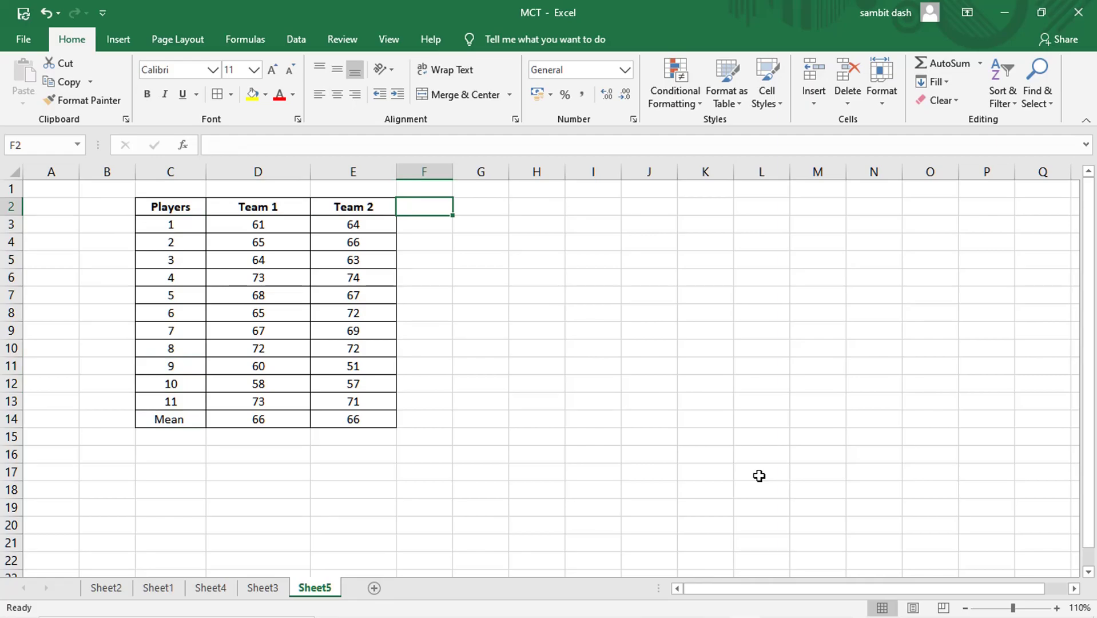
- Highlight the two team means in D14:E14 with yellow fill and bold text
{"action": "left_click", "coordinate": [247, 418]}
{"action": "key", "text": "shift+Right"}
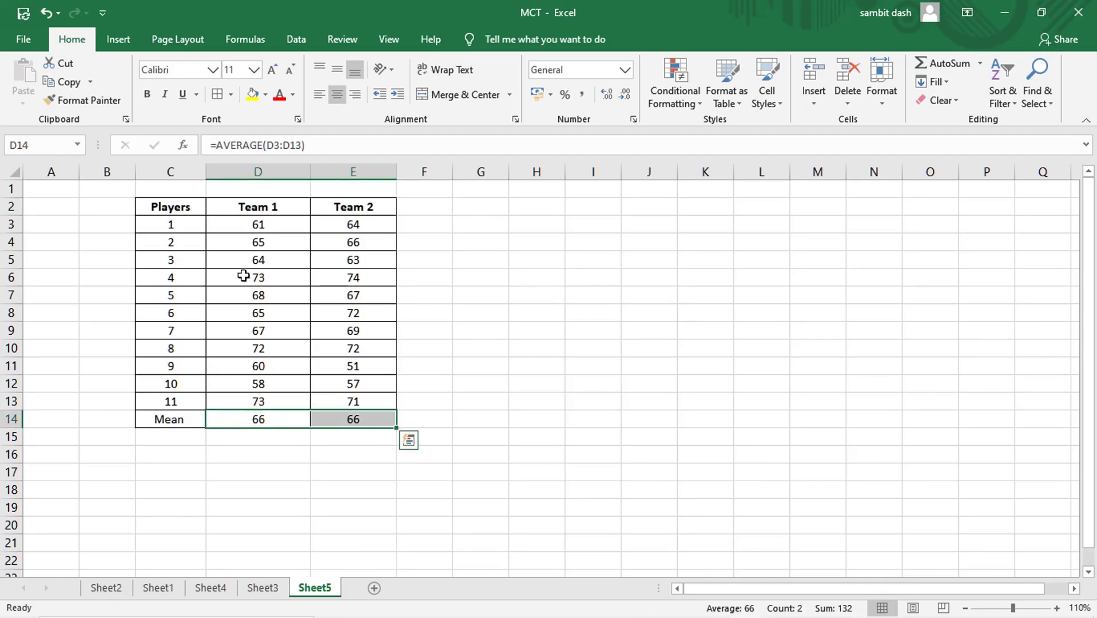
{"action": "left_click", "coordinate": [252, 94]}
{"action": "left_click", "coordinate": [146, 95]}
- Enter the heading "Distance of Each player from required 66 inch" in cell F2
{"action": "key", "text": "Right"}
{"action": "key", "text": "Right"}
{"action": "key", "text": "Up"}
{"action": "key", "text": "Up"}
{"action": "key", "text": "Up"}
{"action": "key", "text": "Up"}
{"action": "key", "text": "Up"}
{"action": "key", "text": "Up"}
{"action": "key", "text": "Up"}
{"action": "key", "text": "Up"}
{"action": "key", "text": "Up"}
{"action": "key", "text": "Up"}
{"action": "key", "text": "Up"}
{"action": "key", "text": "Up"}
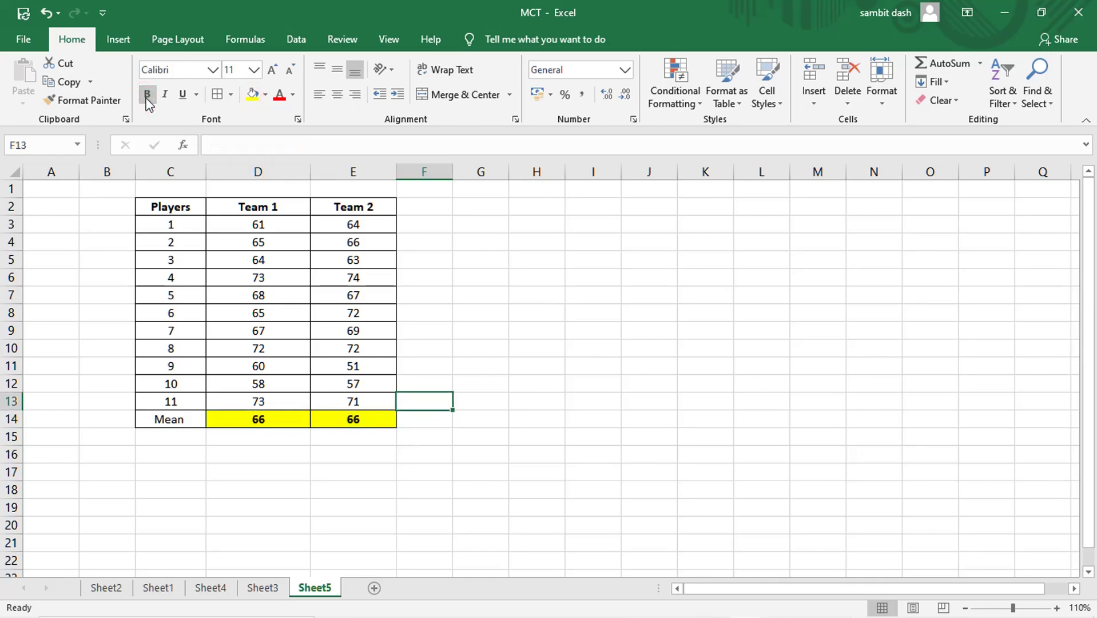
{"action": "type", "text": "d"}
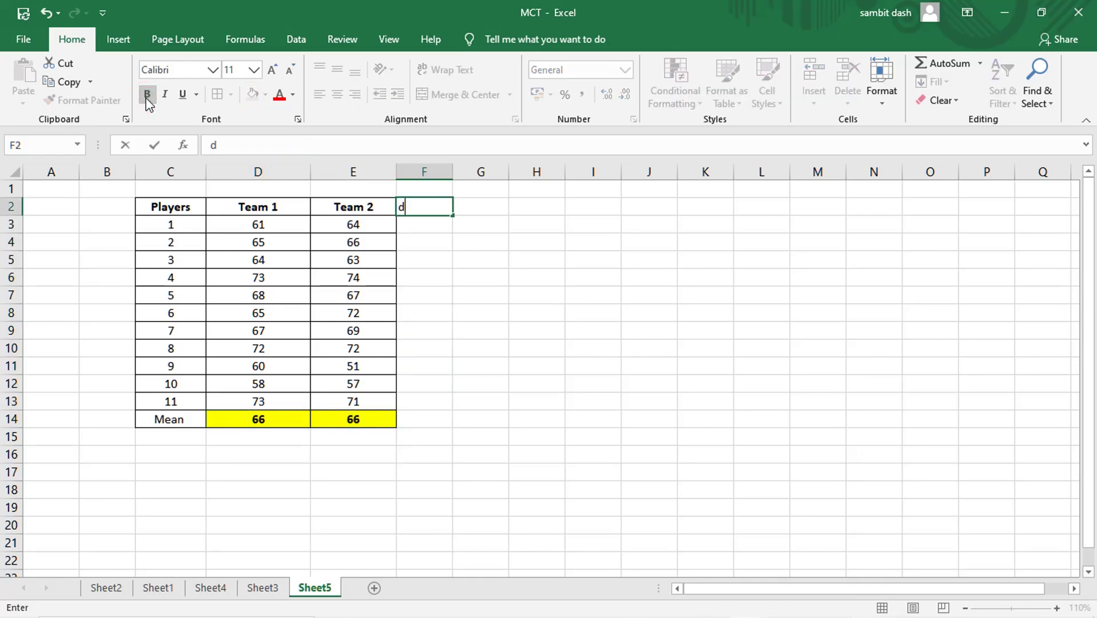
{"action": "type", "text": "IST"}
{"action": "key", "text": "BackSpace"}
{"action": "key", "text": "BackSpace"}
{"action": "key", "text": "BackSpace"}
{"action": "key", "text": "BackSpace"}
{"action": "type", "text": "Distance of Each playe"}
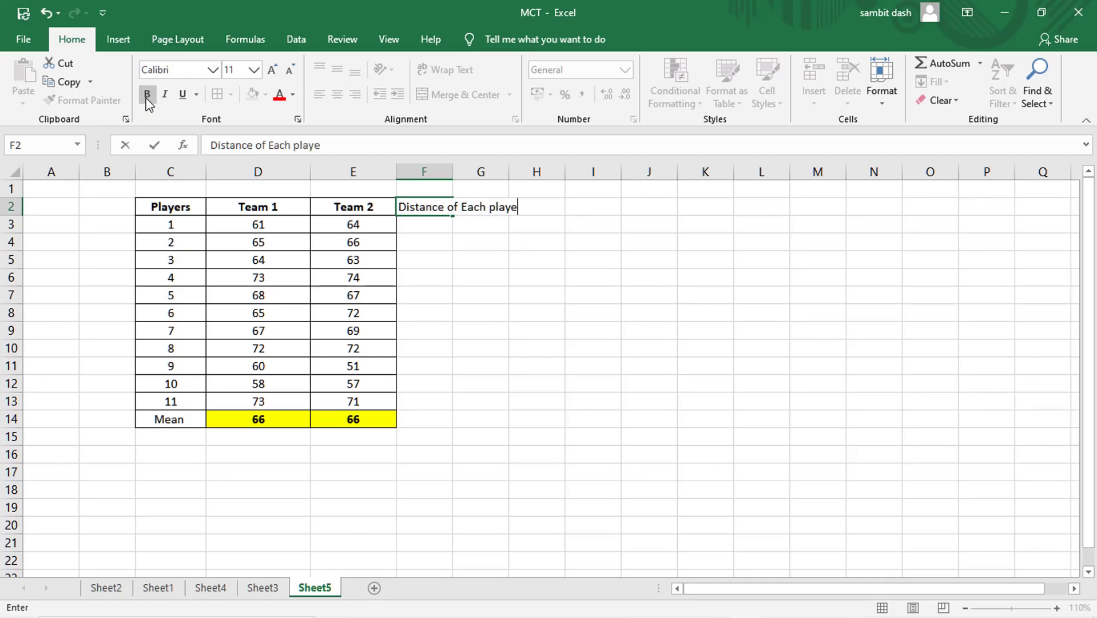
{"action": "type", "text": "r from required"}
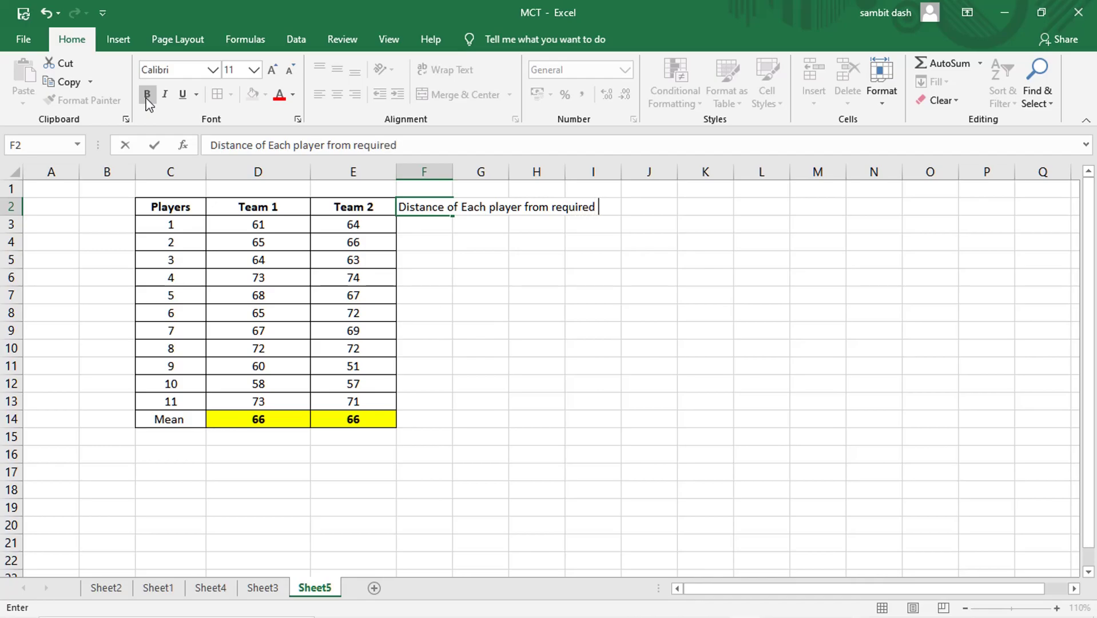
{"action": "type", "text": " 66 inch"}
{"action": "key", "text": "Return"}
- Widen column F and wrap the heading text in F2 so that it fits on two lines
{"action": "key", "text": "Up"}
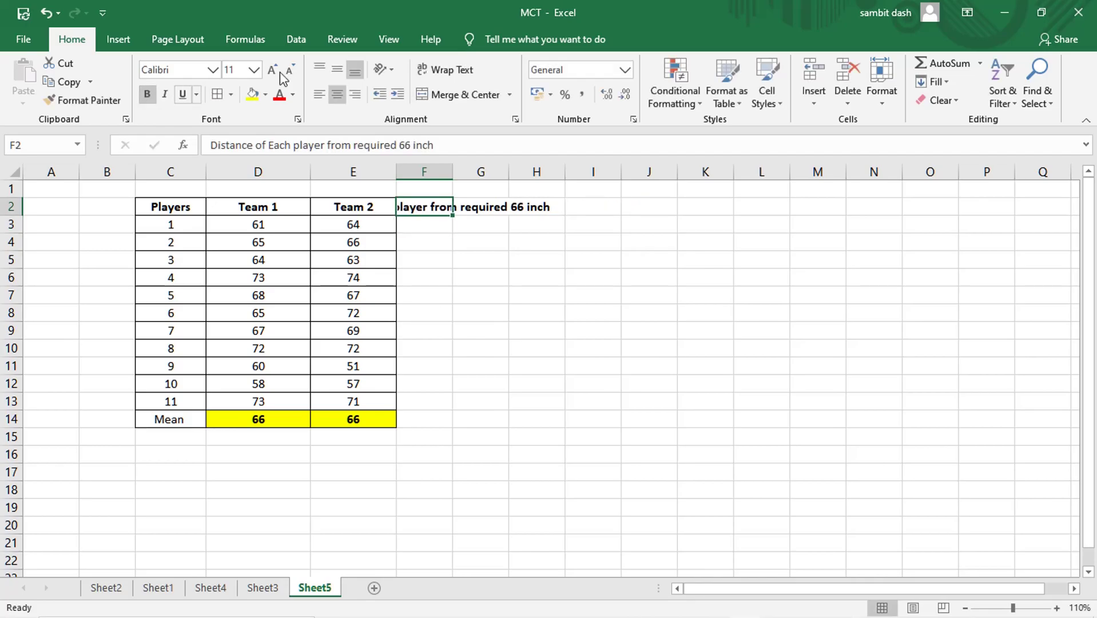
{"action": "left_click_drag", "start_coordinate": [452, 172], "coordinate": [573, 172]}
{"action": "left_click", "coordinate": [452, 70]}
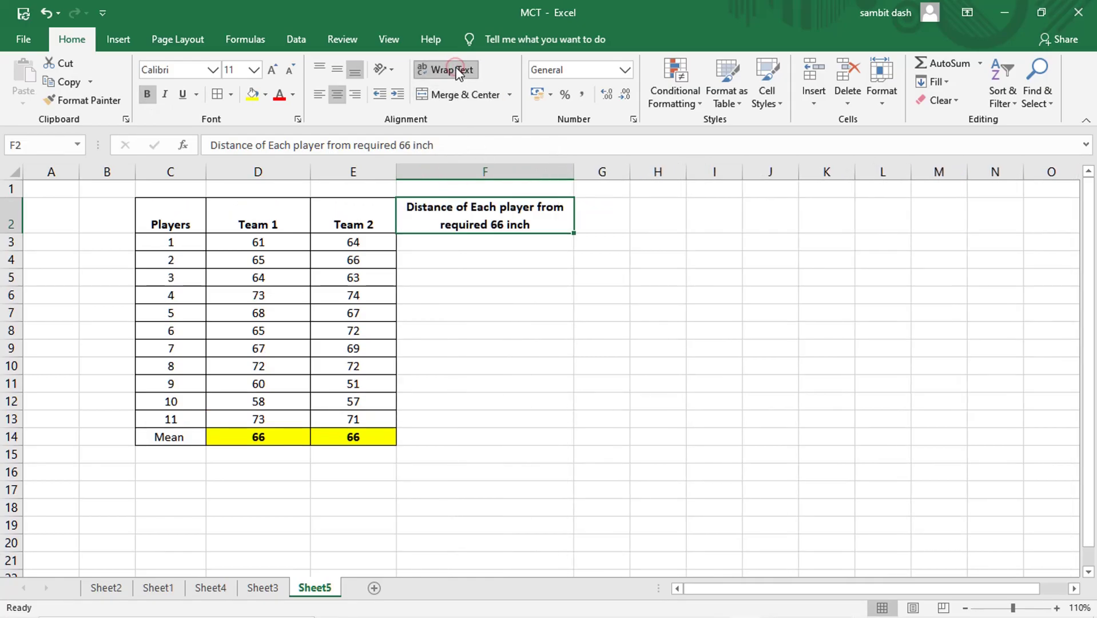
{"action": "key", "text": "Return"}
- Enter =D3-D14 in F3 to calculate the first Team 1 player's distance from the mean
{"action": "type", "text": "="}
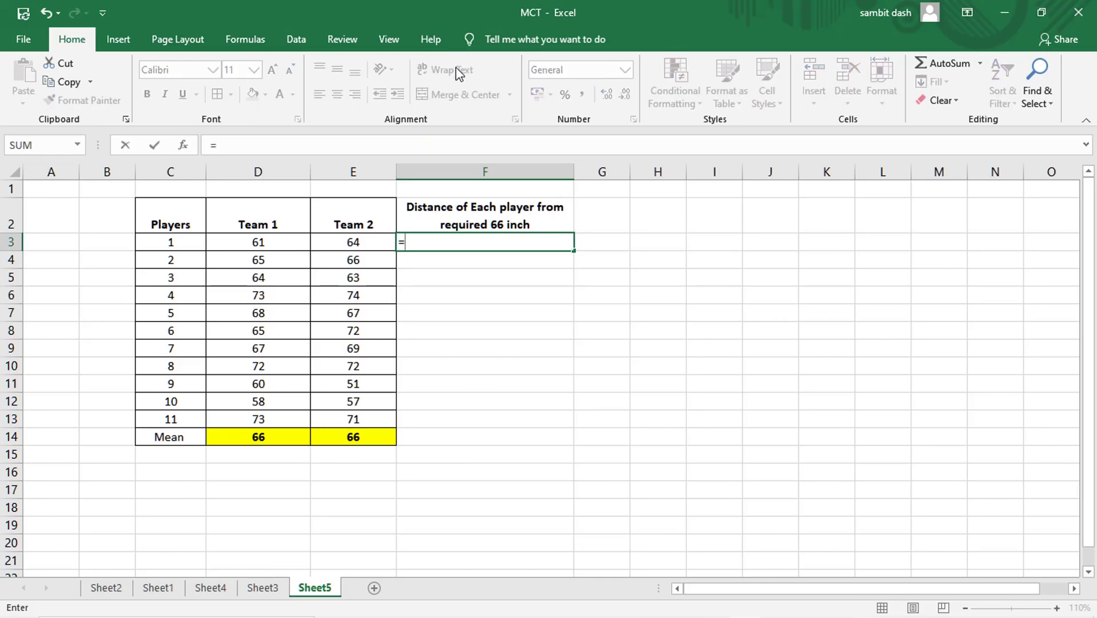
{"action": "key", "text": "Left"}
{"action": "key", "text": "Left"}
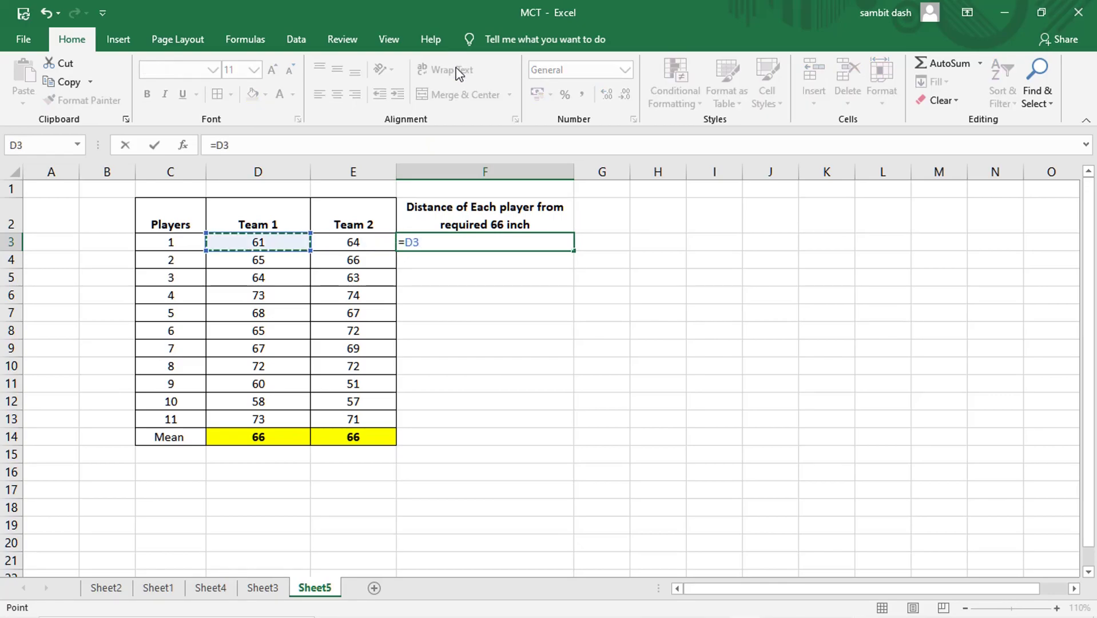
{"action": "type", "text": "-"}
{"action": "key", "text": "Left"}
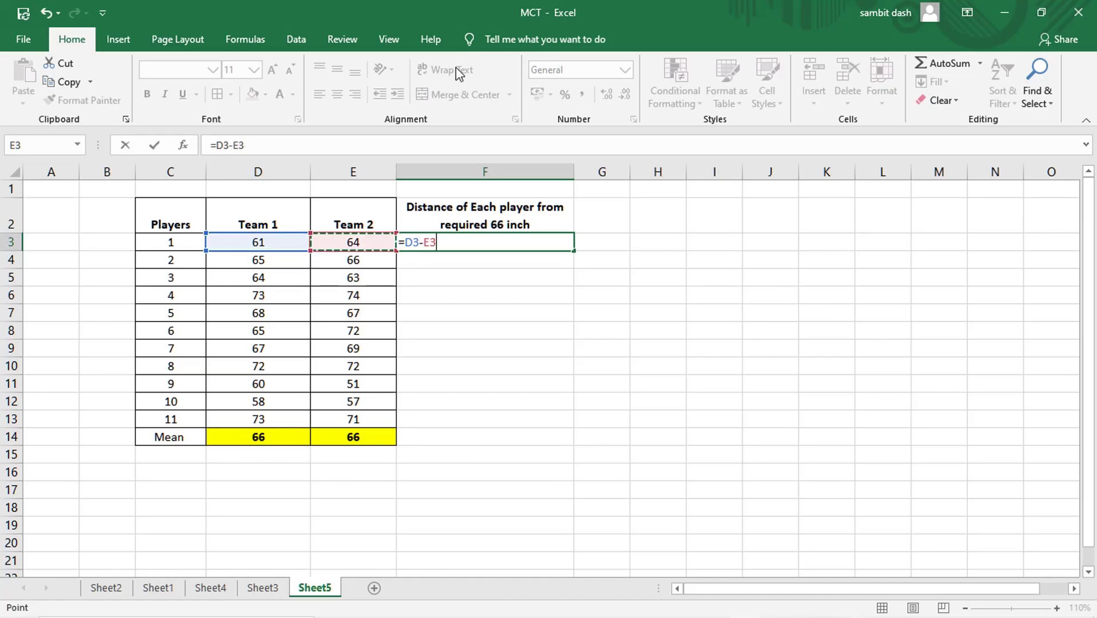
{"action": "key", "text": "Left"}
{"action": "key", "text": "Down"}
{"action": "key", "text": "Down"}
{"action": "key", "text": "Down"}
{"action": "key", "text": "Down"}
{"action": "key", "text": "Down"}
{"action": "key", "text": "Down"}
{"action": "key", "text": "Down"}
{"action": "key", "text": "Down"}
{"action": "key", "text": "Down"}
{"action": "key", "text": "Down"}
{"action": "key", "text": "Down"}
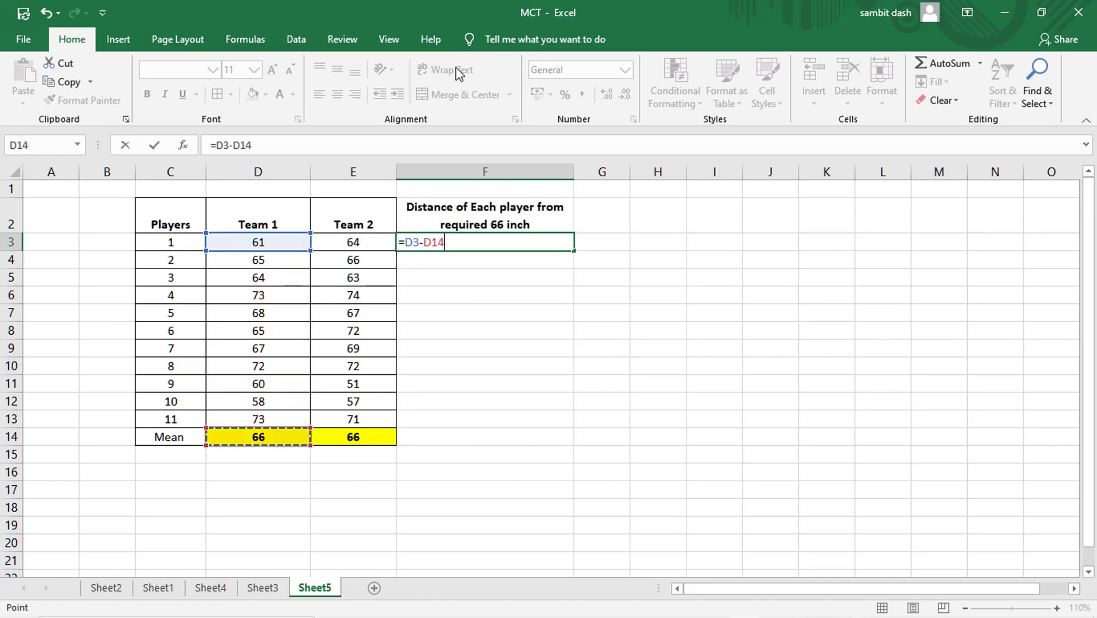
{"action": "key", "text": "Return"}
{"action": "key", "text": "Up"}
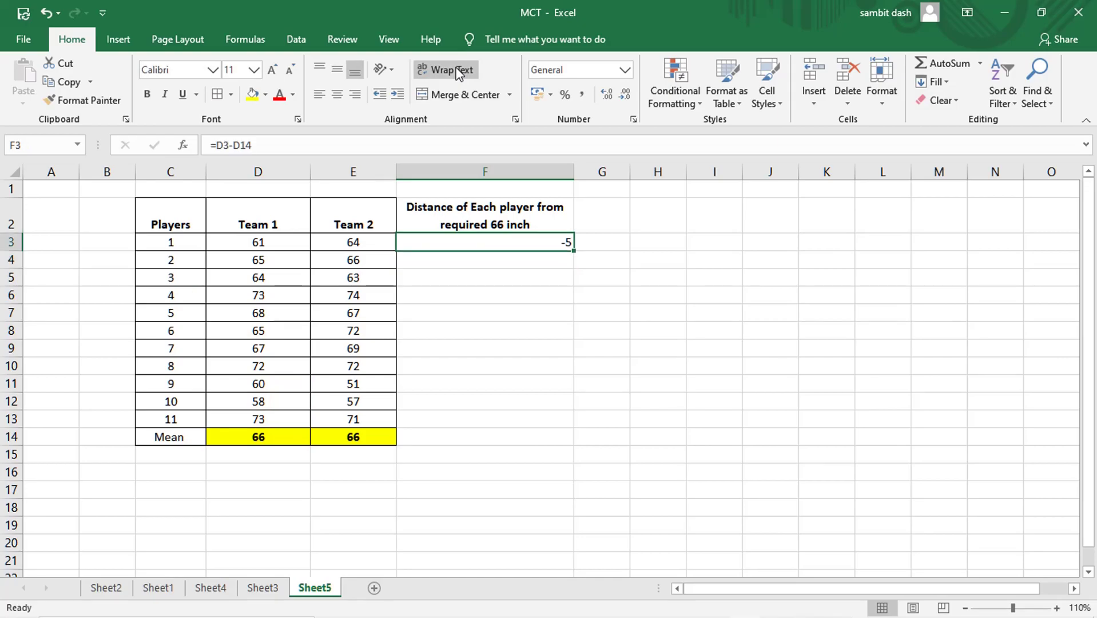
- Make the mean reference in F3 absolute so that the formula is =D3-$D$14
{"action": "left_click", "coordinate": [371, 146]}
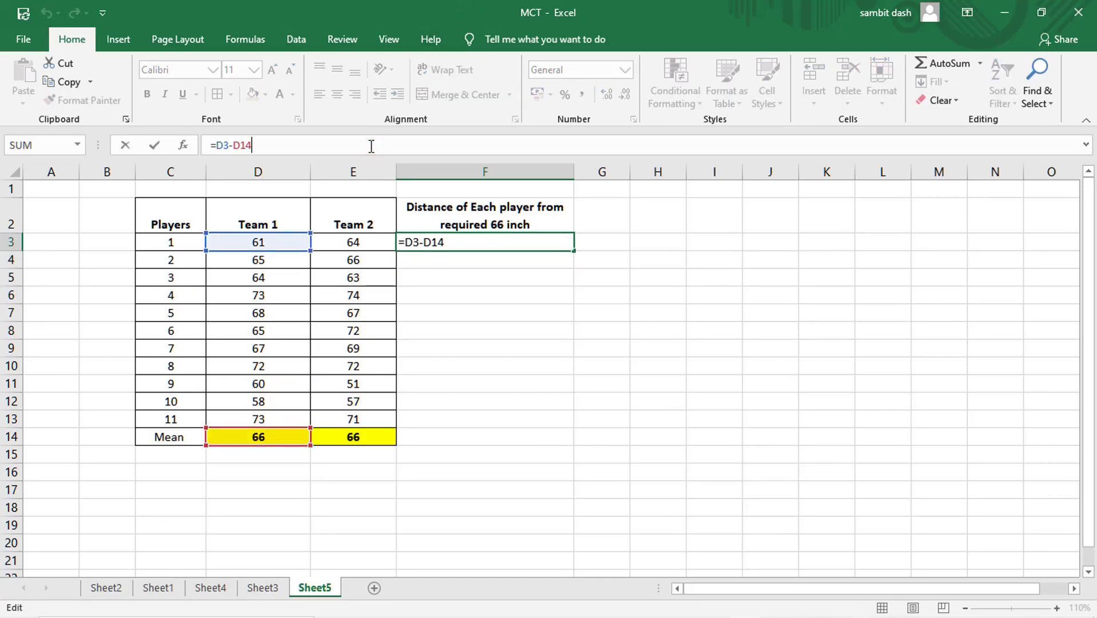
{"action": "key", "text": "shift+Left"}
{"action": "key", "text": "shift+Left"}
{"action": "key", "text": "XF86AudioLowerVolume"}
{"action": "key", "text": "F4"}
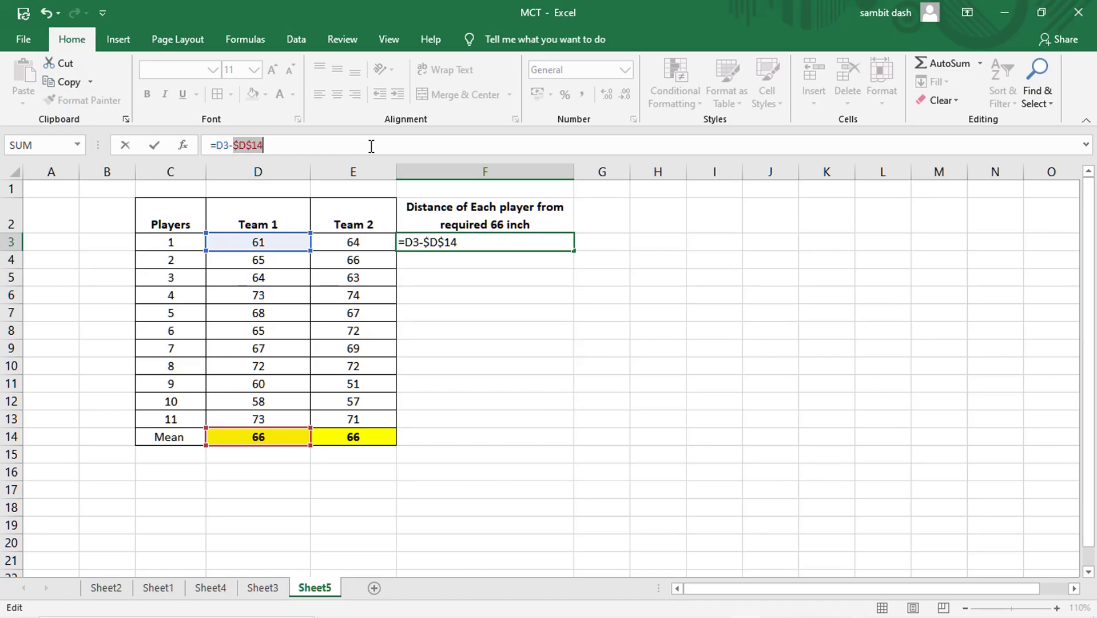
{"action": "key", "text": "Return"}
{"action": "key", "text": "Up"}
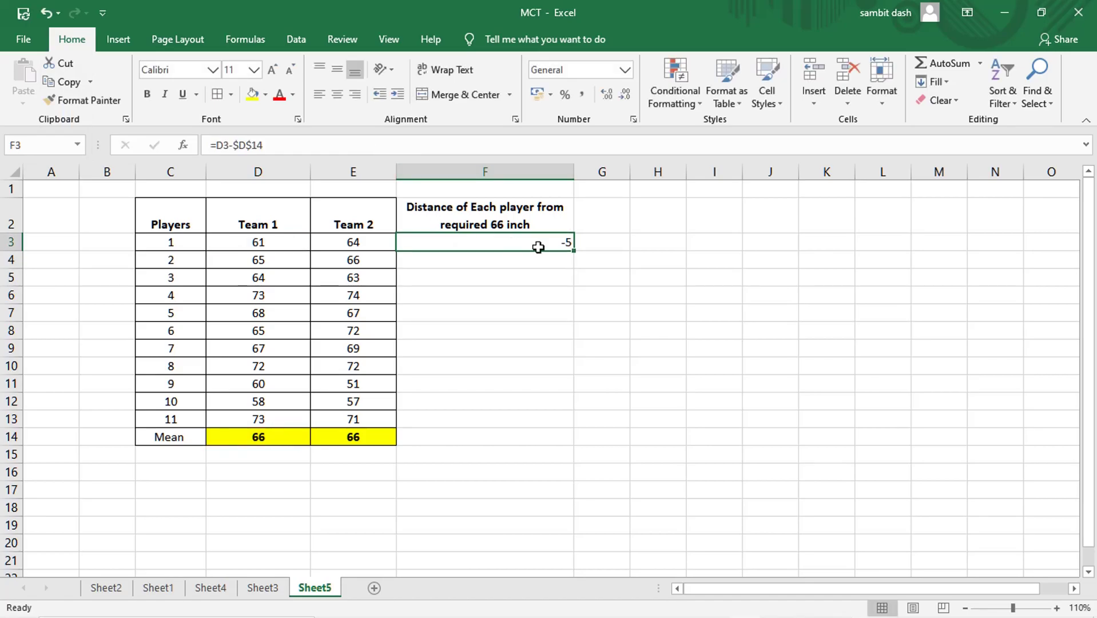
- Fill the distance formula down from F3 to F13 and centre the values
{"action": "left_click_drag", "start_coordinate": [573, 251], "coordinate": [569, 422]}
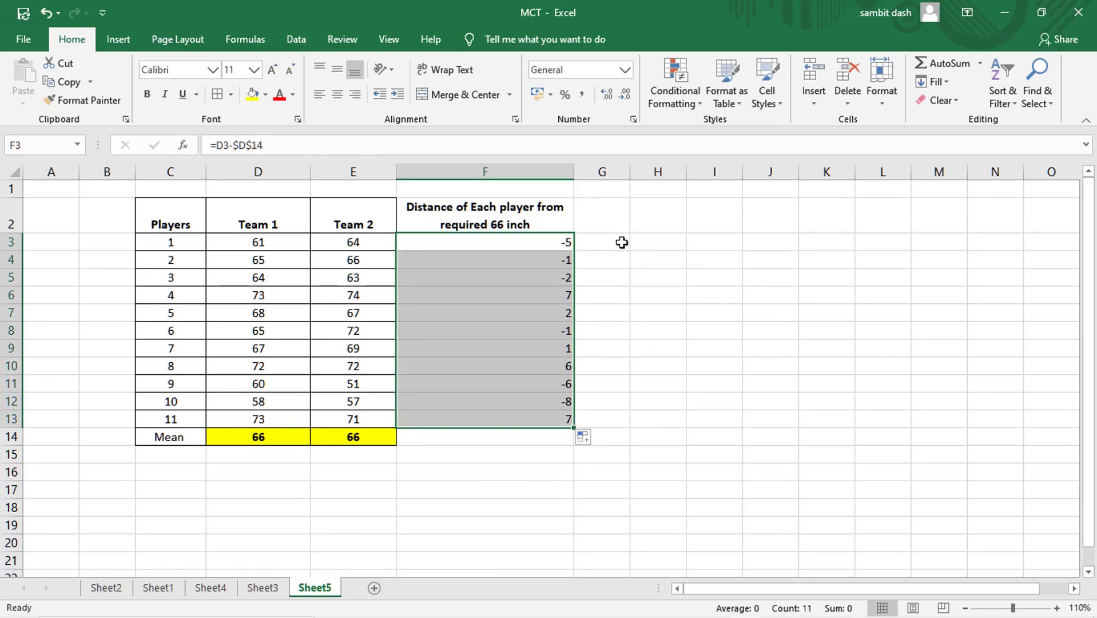
{"action": "left_click", "coordinate": [338, 96]}
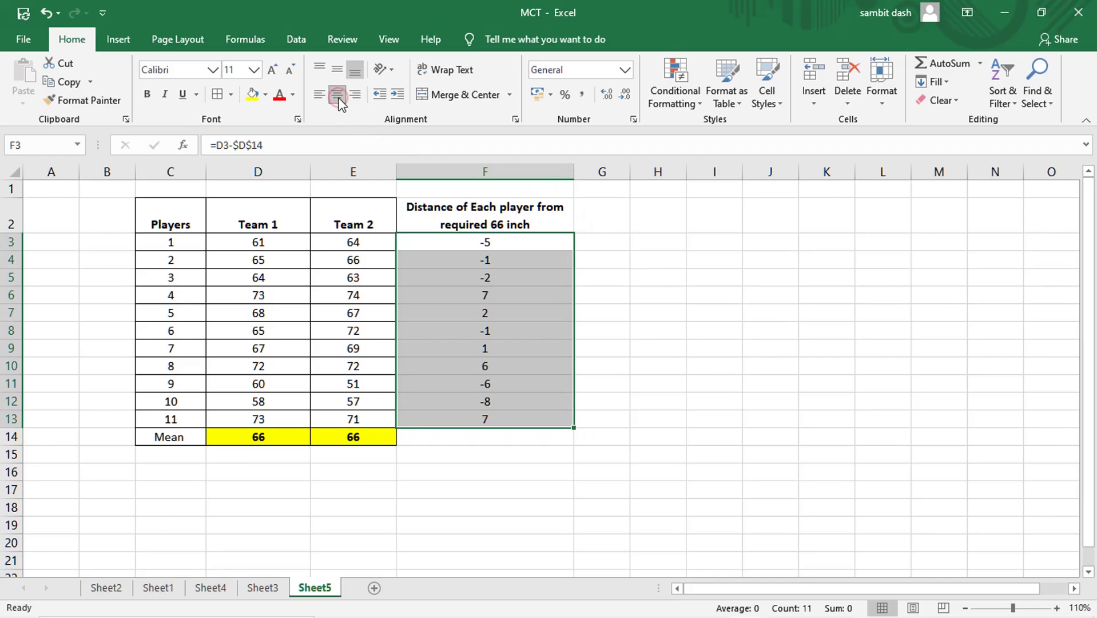
{"action": "key", "text": "Left"}
{"action": "key", "text": "Right"}
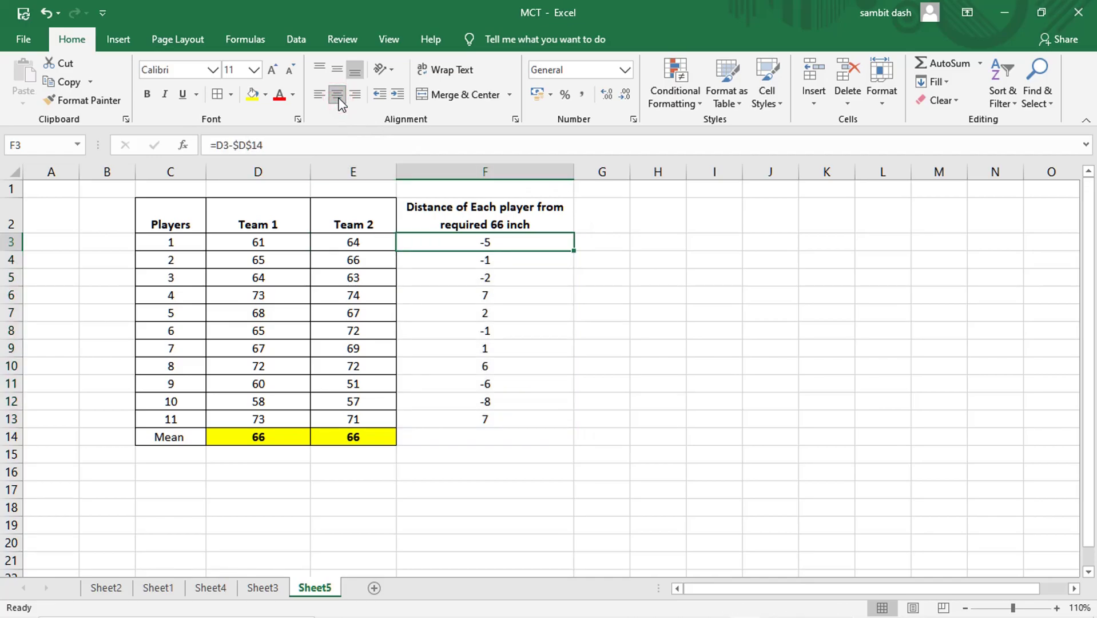
- Examine the player distances in column F and select F3:F13 to check their sum
{"action": "key", "text": "Down"}
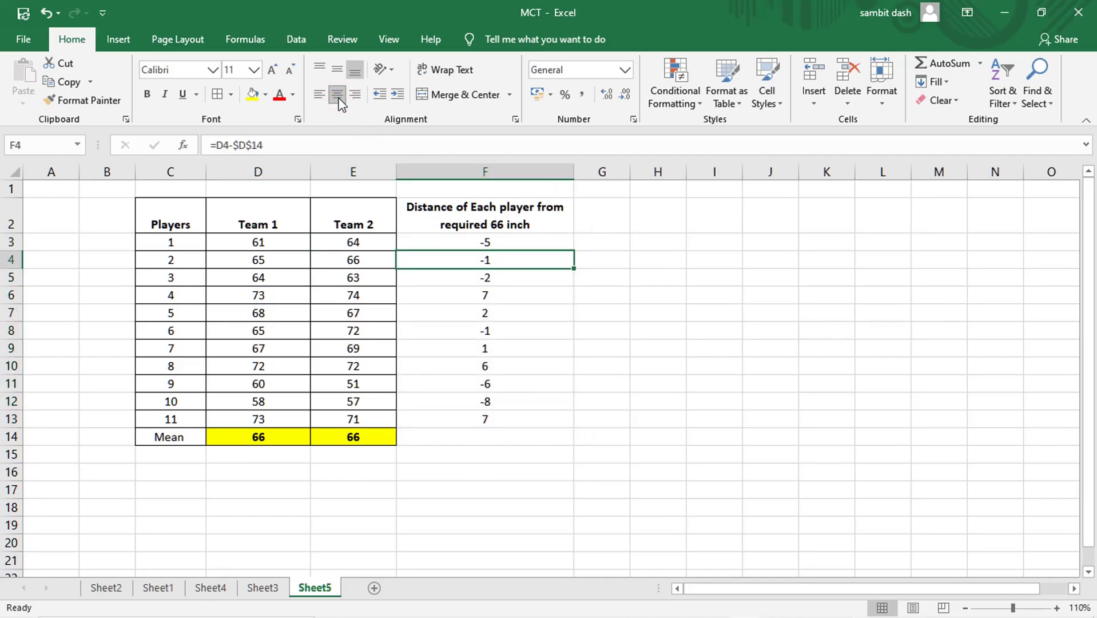
{"action": "key", "text": "Up"}
{"action": "key", "text": "Down"}
{"action": "key", "text": "Down"}
{"action": "key", "text": "Down"}
{"action": "key", "text": "Down"}
{"action": "key", "text": "Down"}
{"action": "key", "text": "Down"}
{"action": "key", "text": "Down"}
{"action": "key", "text": "Down"}
{"action": "key", "text": "Down"}
{"action": "key", "text": "Down"}
{"action": "key", "text": "Down"}
{"action": "key", "text": "Up"}
{"action": "key", "text": "shift+Up"}
{"action": "key", "text": "shift+Up"}
{"action": "key", "text": "shift+Up"}
{"action": "key", "text": "shift+Up"}
{"action": "key", "text": "shift+Up"}
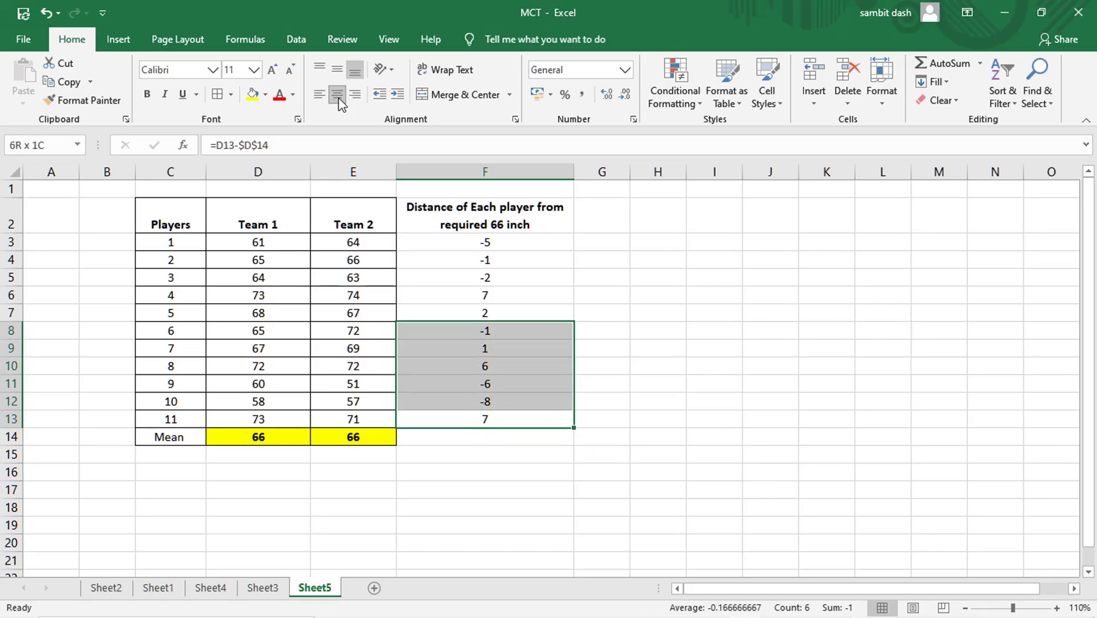
{"action": "key", "text": "shift+Up"}
{"action": "key", "text": "shift+Up"}
{"action": "key", "text": "shift+Up"}
{"action": "key", "text": "shift+Up"}
{"action": "key", "text": "shift+Up"}
{"action": "key", "text": "shift+Up"}
{"action": "key", "text": "shift+Down"}
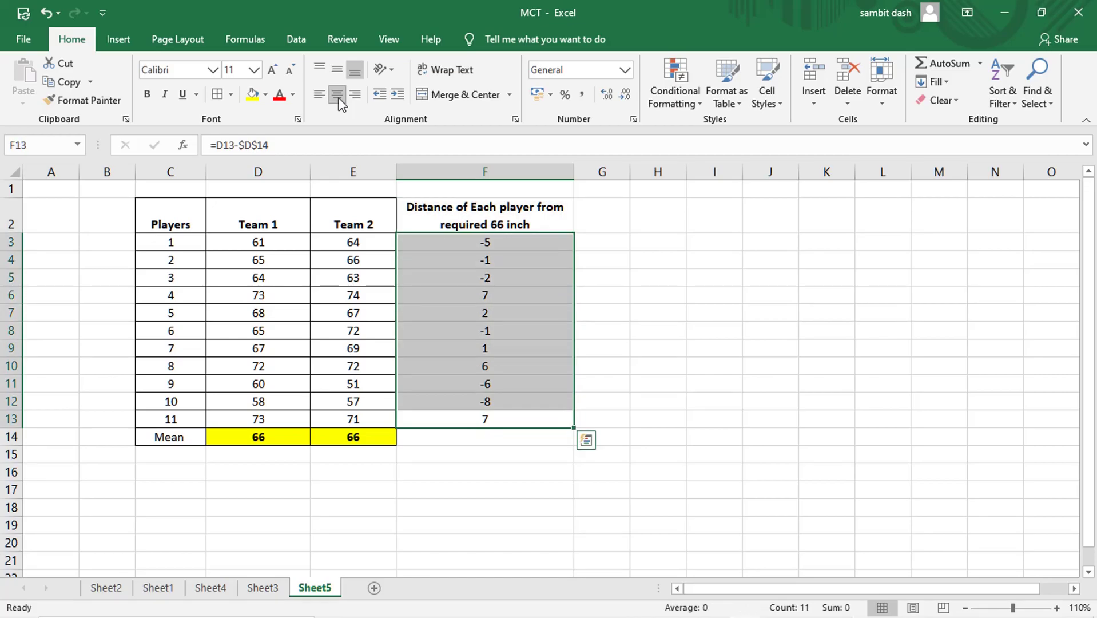
- Enter the heading "Squared distance" in cell G2
{"action": "key", "text": "Right"}
{"action": "key", "text": "Up"}
{"action": "key", "text": "Up"}
{"action": "key", "text": "Up"}
{"action": "key", "text": "Up"}
{"action": "key", "text": "Up"}
{"action": "key", "text": "Up"}
{"action": "key", "text": "Up"}
{"action": "key", "text": "Up"}
{"action": "key", "text": "Up"}
{"action": "key", "text": "Up"}
{"action": "key", "text": "Up"}
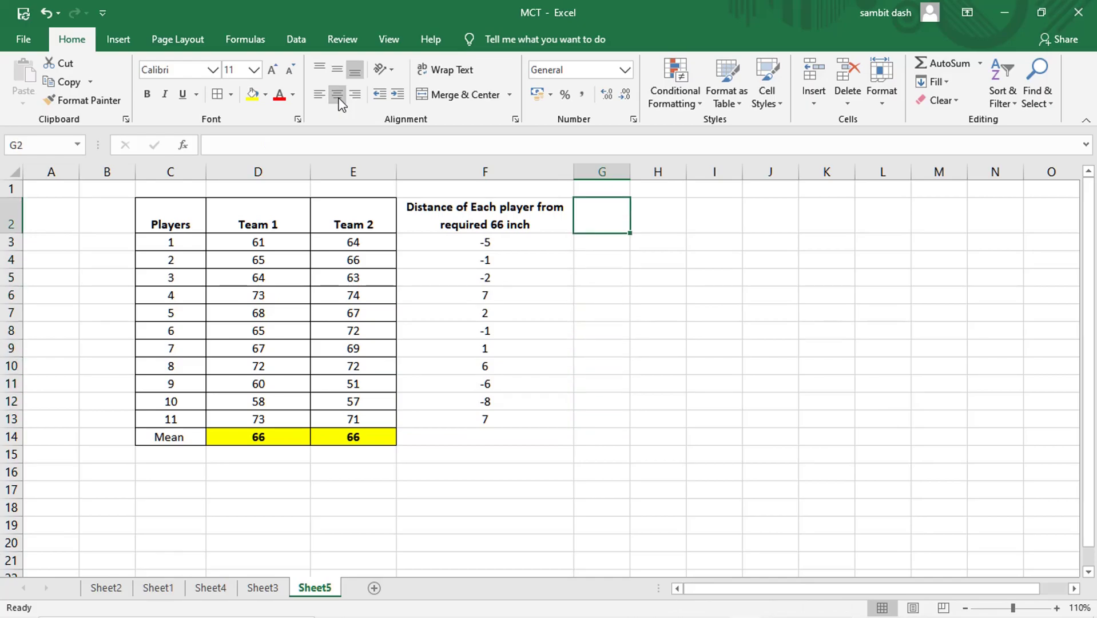
{"action": "type", "text": "Squared di"}
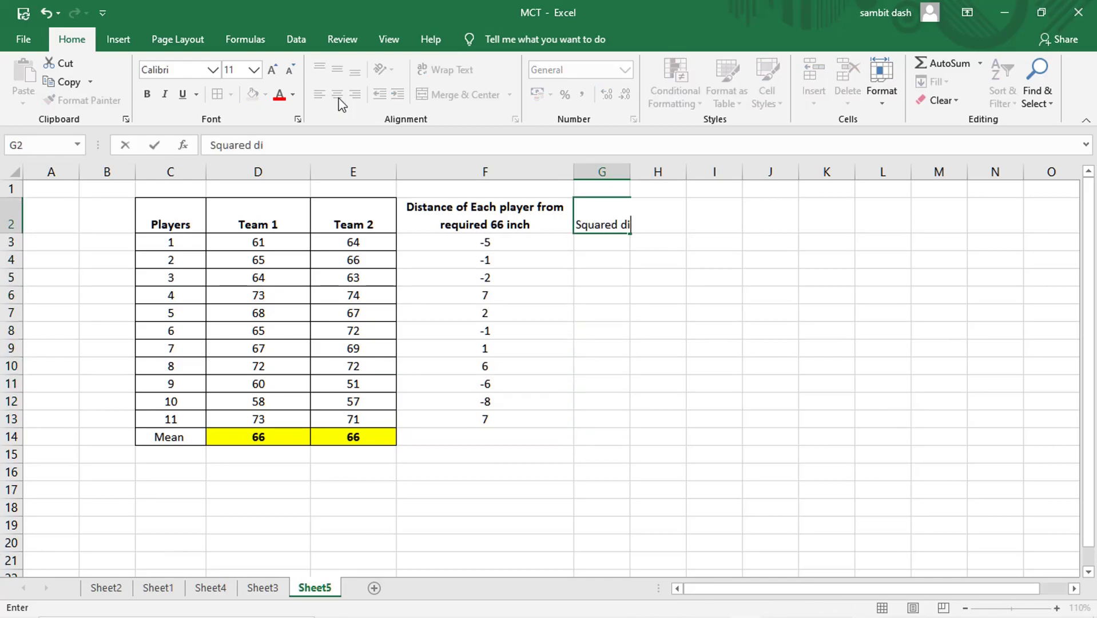
{"action": "type", "text": "stance"}
{"action": "key", "text": "Return"}
- Square the distance with =F3^2 in G3 and fill the formula down to G13
{"action": "type", "text": "="}
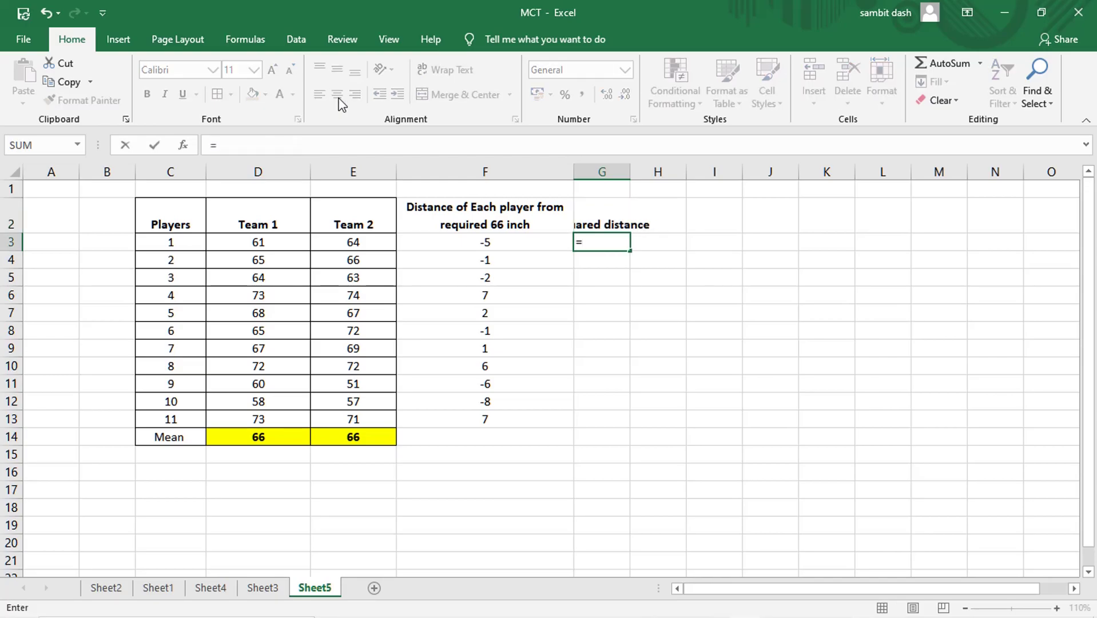
{"action": "key", "text": "Left"}
{"action": "type", "text": "^"}
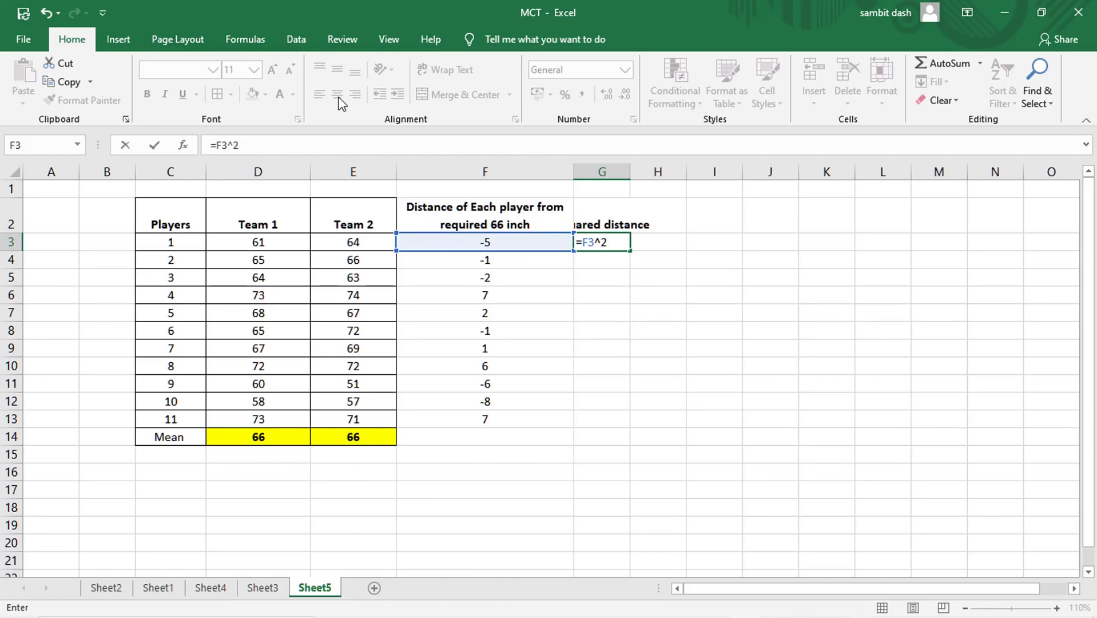
{"action": "type", "text": "2"}
{"action": "key", "text": "Return"}
{"action": "key", "text": "Up"}
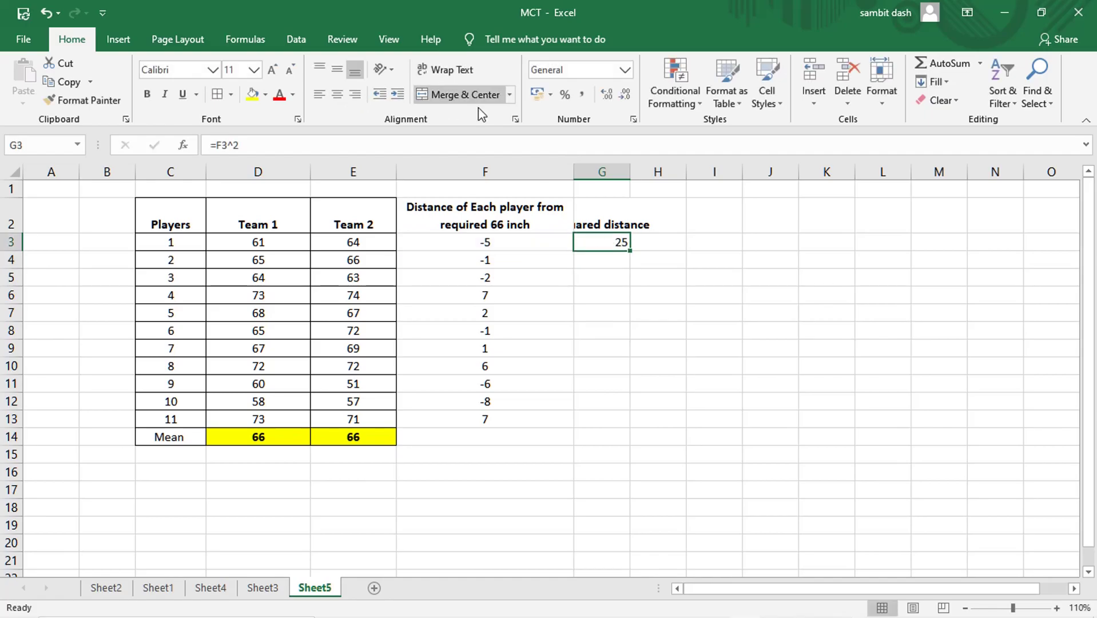
{"action": "left_click_drag", "start_coordinate": [630, 251], "coordinate": [629, 426]}
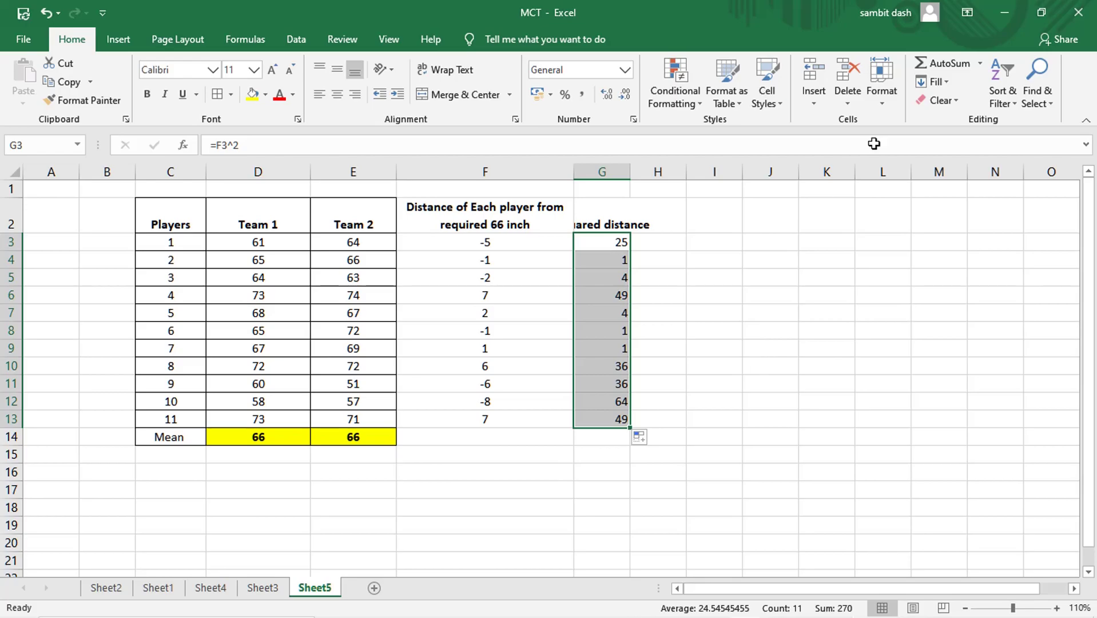
- Total the squared distances of G3:G13 in G14 with AutoSum
{"action": "left_click", "coordinate": [933, 64]}
{"action": "key", "text": "Down"}
{"action": "key", "text": "Down"}
{"action": "key", "text": "Down"}
{"action": "key", "text": "Down"}
{"action": "key", "text": "Down"}
{"action": "key", "text": "Down"}
{"action": "key", "text": "Down"}
{"action": "key", "text": "Down"}
{"action": "key", "text": "Down"}
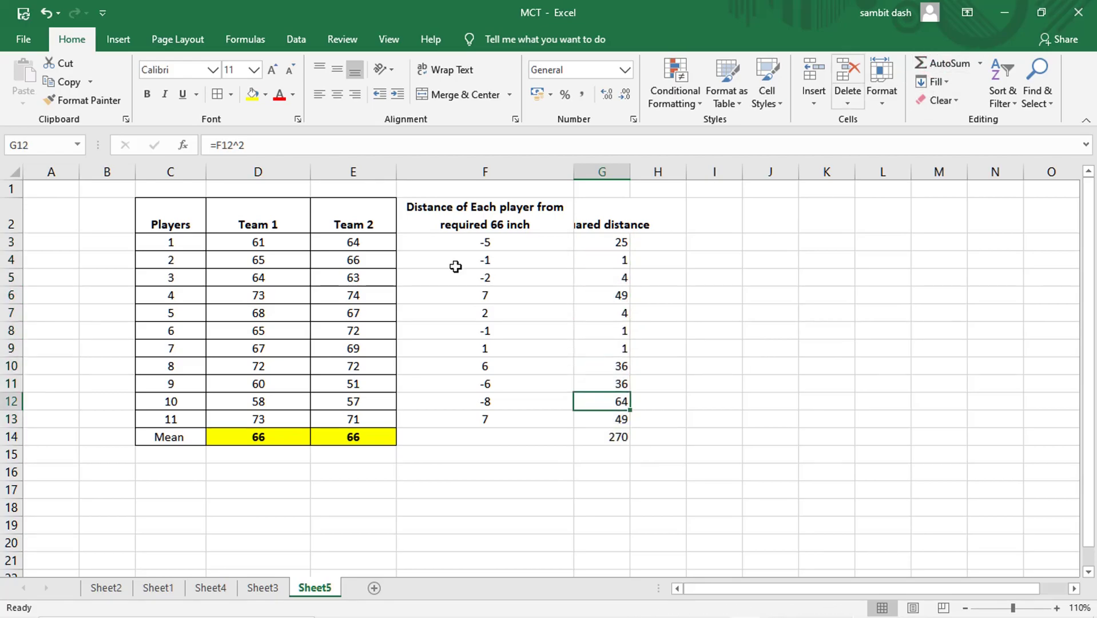
- Fit column G to its contents and center the squared distances in G2:G14
{"action": "double_click", "coordinate": [630, 172]}
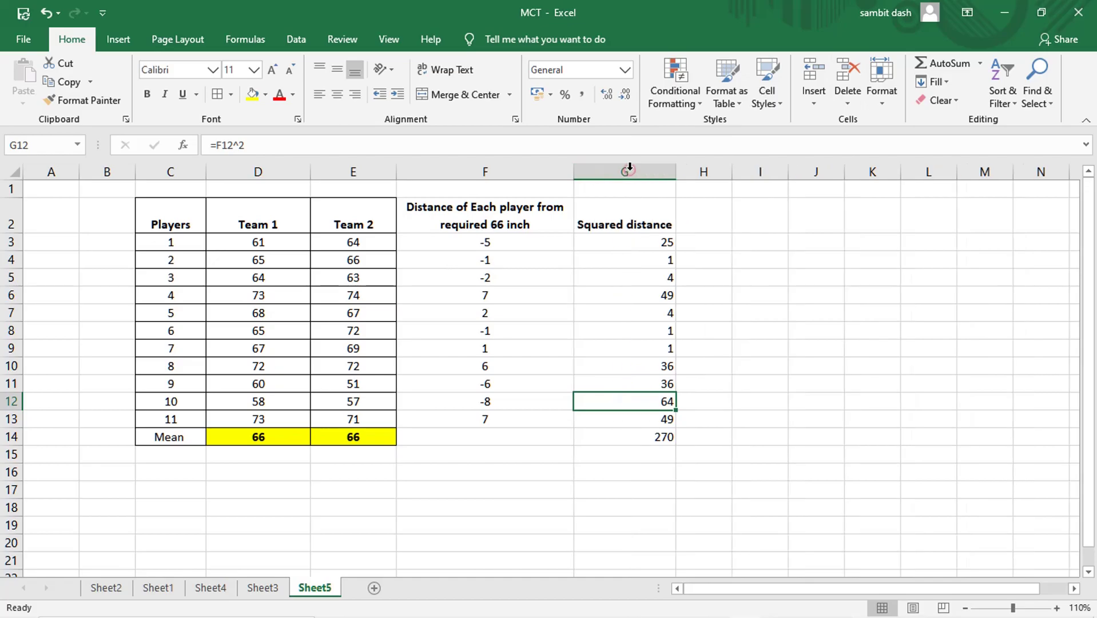
{"action": "left_click", "coordinate": [620, 209]}
{"action": "key", "text": "Down"}
{"action": "key", "text": "Up"}
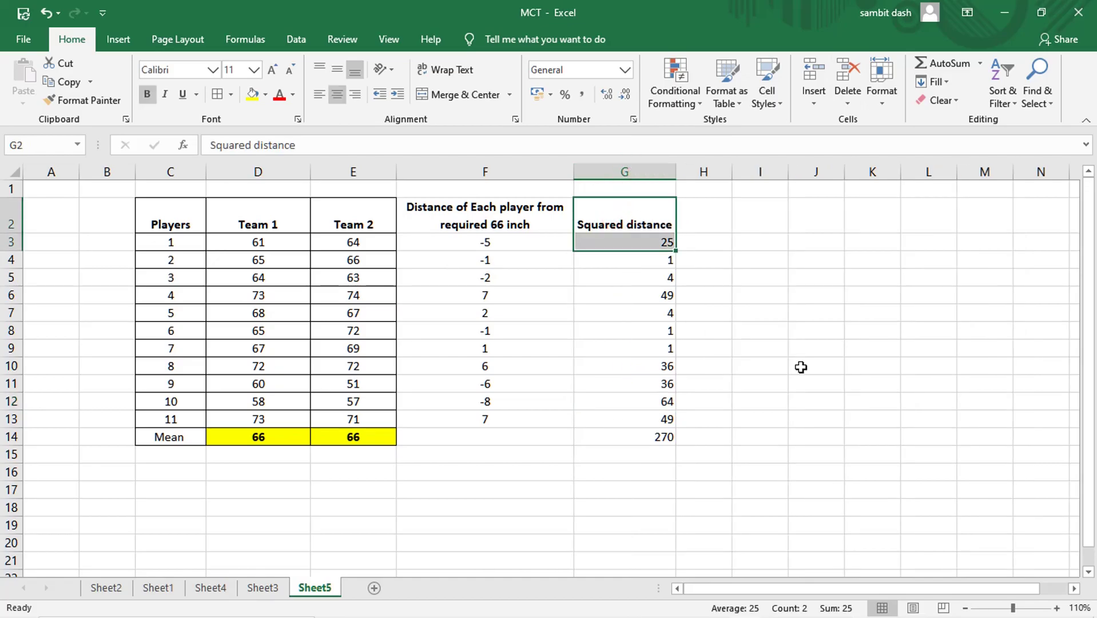
{"action": "key", "text": "ctrl+shift+Down"}
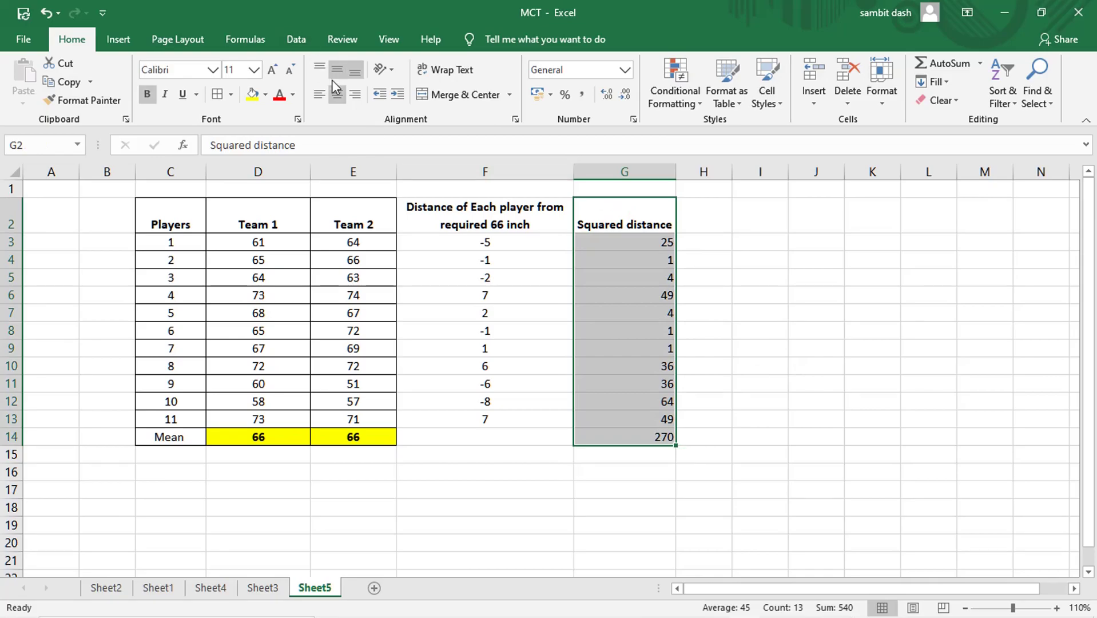
{"action": "left_click", "coordinate": [337, 95]}
{"action": "left_click", "coordinate": [337, 95]}
- Add all borders to the distance and squared distance columns in F2:G13
{"action": "key", "text": "Left"}
{"action": "key", "text": "shift+Right"}
{"action": "key", "text": "shift+Down"}
{"action": "key", "text": "shift+Down"}
{"action": "key", "text": "shift+Down"}
{"action": "key", "text": "shift+Down"}
{"action": "key", "text": "shift+Down"}
{"action": "key", "text": "shift+Down"}
{"action": "key", "text": "shift+Down"}
{"action": "key", "text": "shift+Down"}
{"action": "key", "text": "shift+Down"}
{"action": "key", "text": "shift+Down"}
{"action": "key", "text": "shift+Down"}
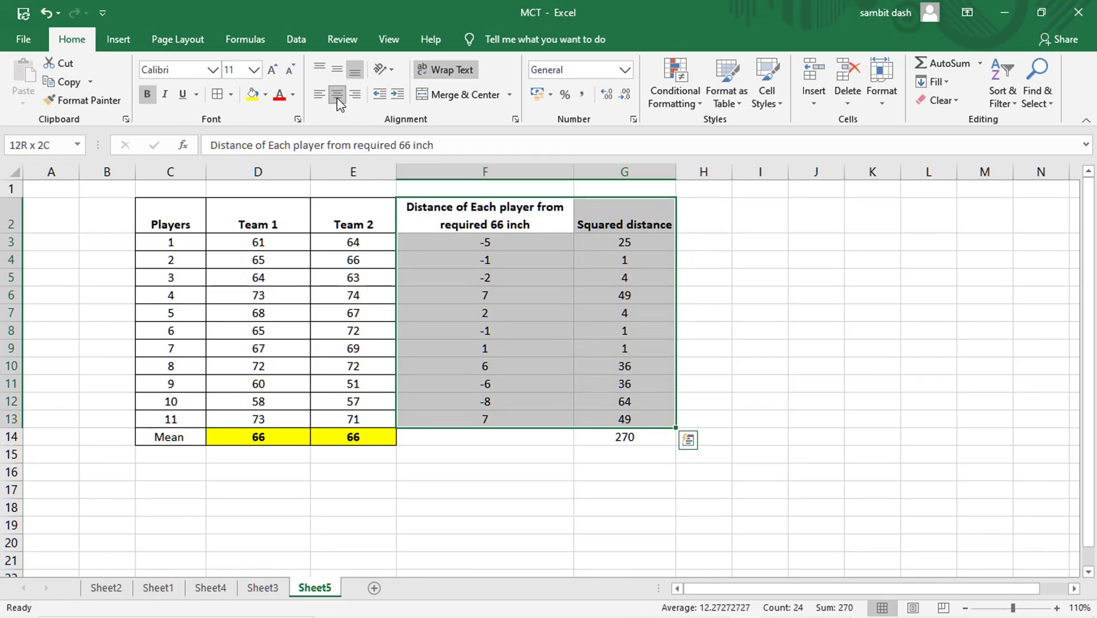
{"action": "left_click", "coordinate": [218, 97]}
{"action": "key", "text": "Right"}
{"action": "key", "text": "Right"}
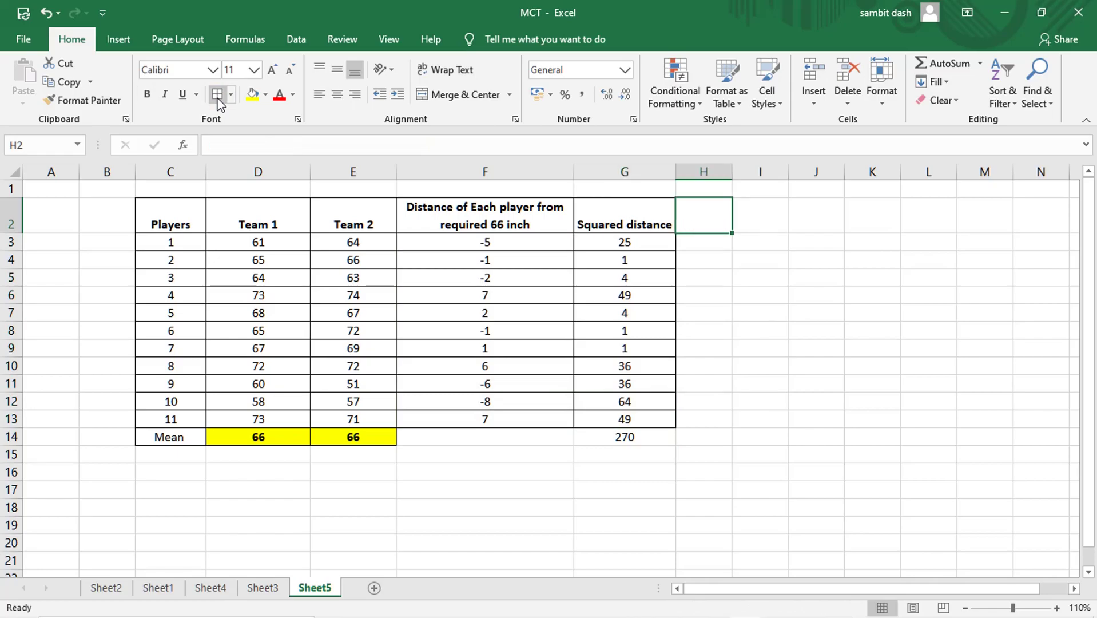
{"action": "key", "text": "alt+Tab"}
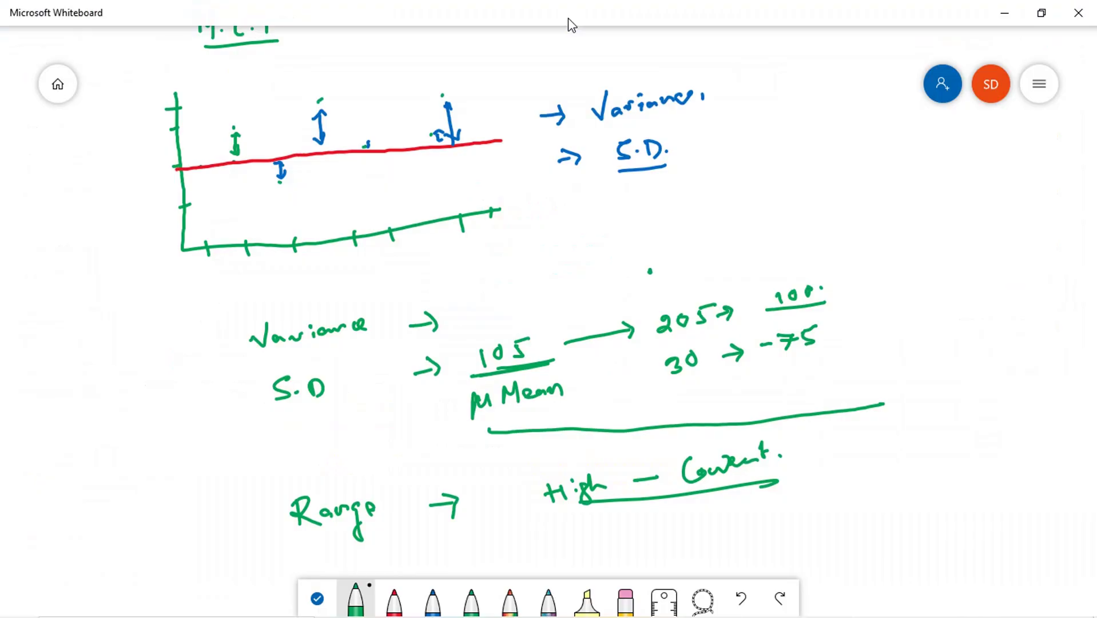
{"action": "key", "text": "alt+Tab"}
{"action": "key", "text": "alt+Tab"}
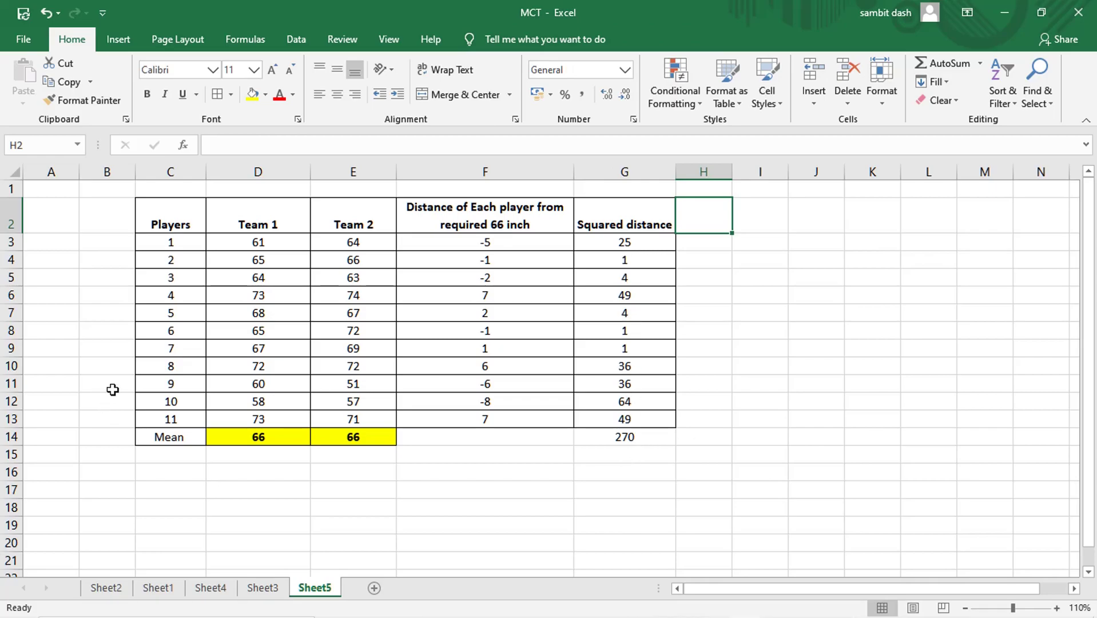
- Enter the label "Variance" in cell C16 below the table
{"action": "key", "text": "Down"}
{"action": "key", "text": "Down"}
{"action": "key", "text": "Down"}
{"action": "key", "text": "Down"}
{"action": "key", "text": "Down"}
{"action": "key", "text": "Down"}
{"action": "key", "text": "Down"}
{"action": "key", "text": "Down"}
{"action": "key", "text": "Down"}
{"action": "key", "text": "Down"}
{"action": "key", "text": "Down"}
{"action": "key", "text": "Down"}
{"action": "key", "text": "Down"}
{"action": "key", "text": "Down"}
{"action": "key", "text": "Down"}
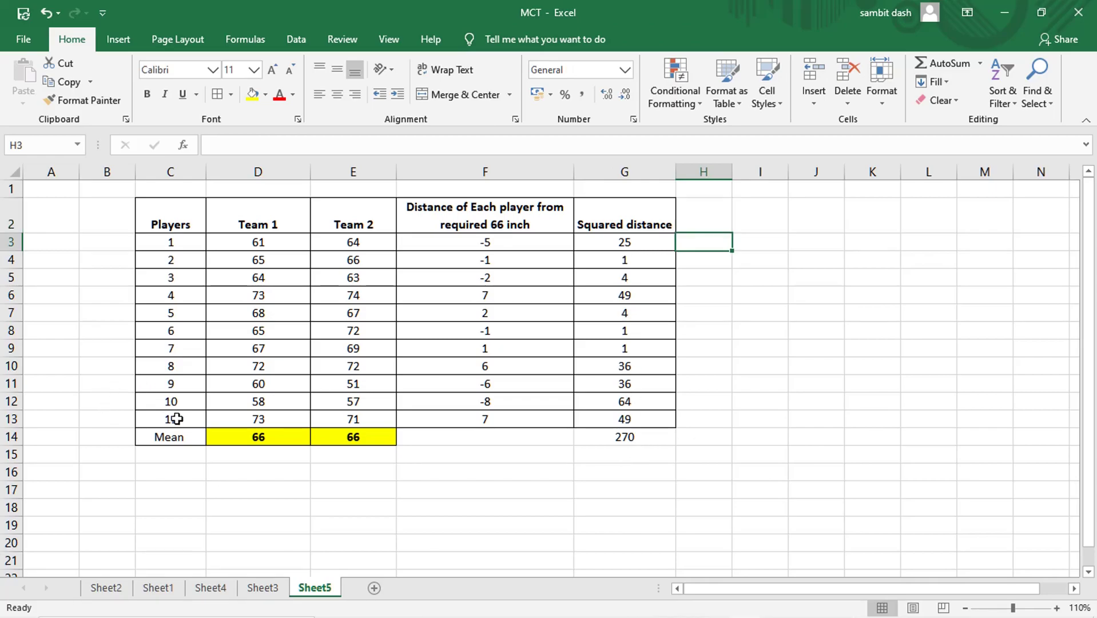
{"action": "key", "text": "Left"}
{"action": "key", "text": "Left"}
{"action": "key", "text": "Up"}
{"action": "key", "text": "Up"}
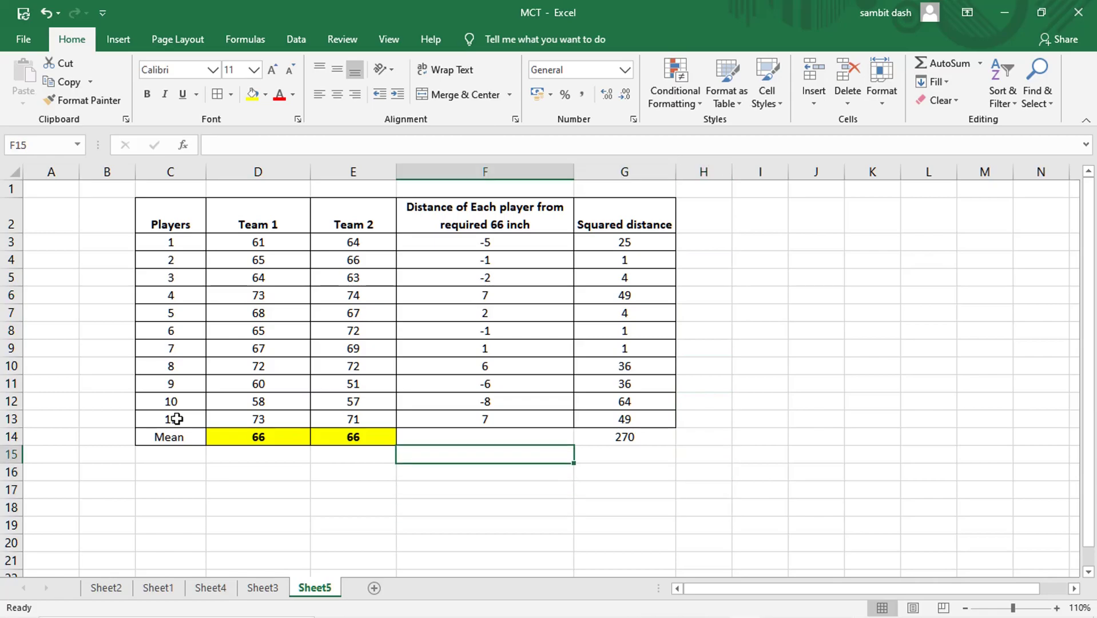
{"action": "key", "text": "Left"}
{"action": "key", "text": "Left"}
{"action": "key", "text": "Down"}
{"action": "key", "text": "Left"}
{"action": "type", "text": "Va"}
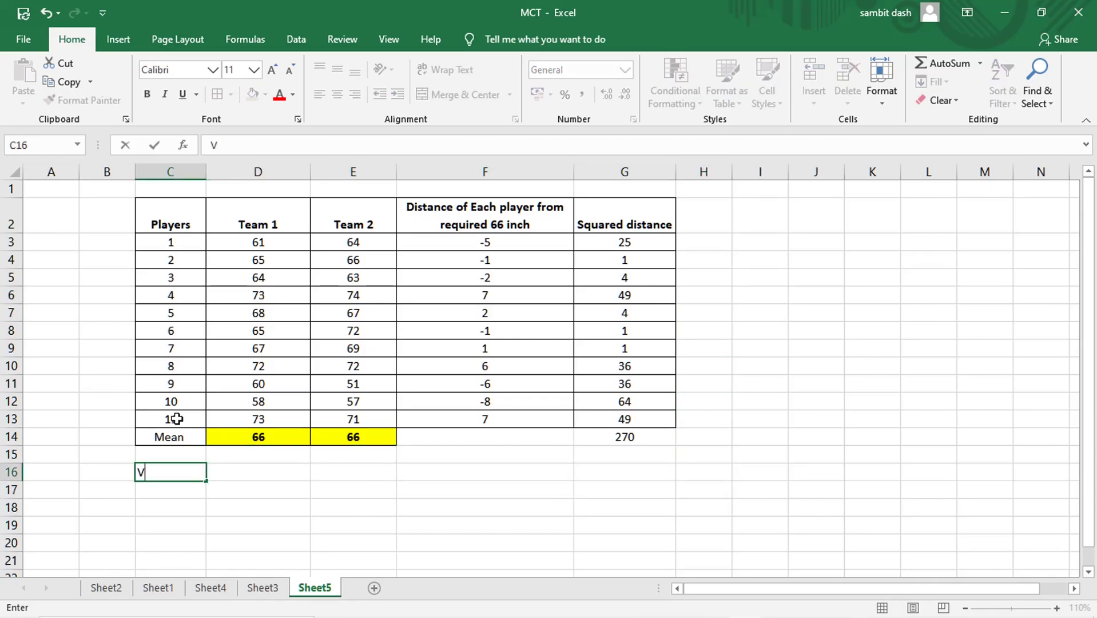
{"action": "type", "text": "e"}
{"action": "key", "text": "Tab"}
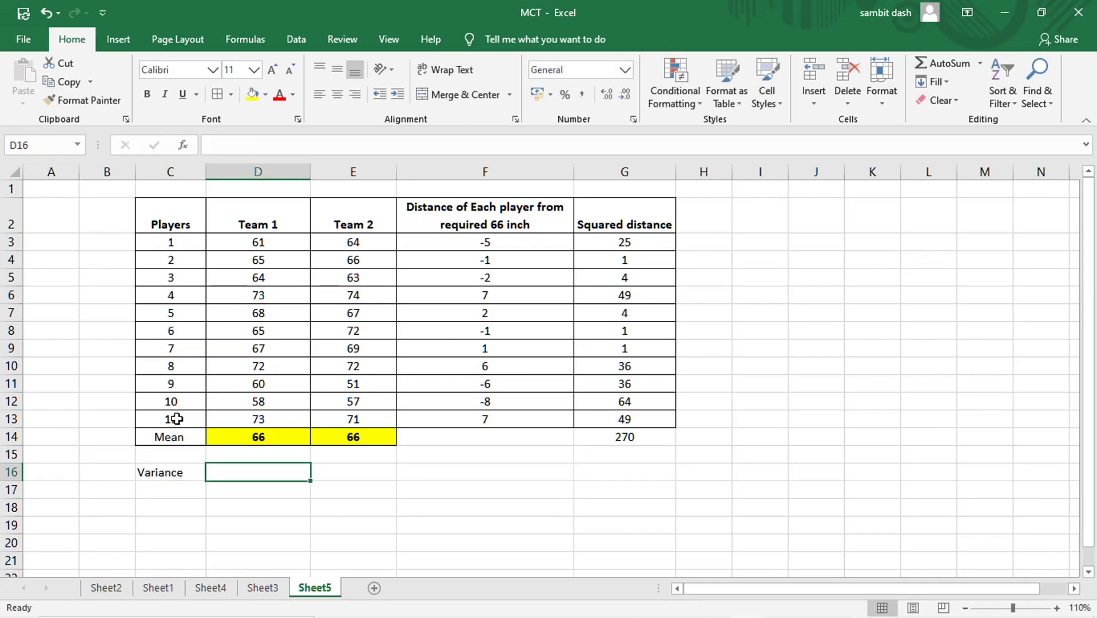
- Calculate Team 1's variance in D16 with =G14/11
{"action": "type", "text": "="}
{"action": "key", "text": "Right"}
{"action": "key", "text": "Up"}
{"action": "key", "text": "Up"}
{"action": "key", "text": "Right"}
{"action": "key", "text": "Right"}
{"action": "type", "text": "/"}
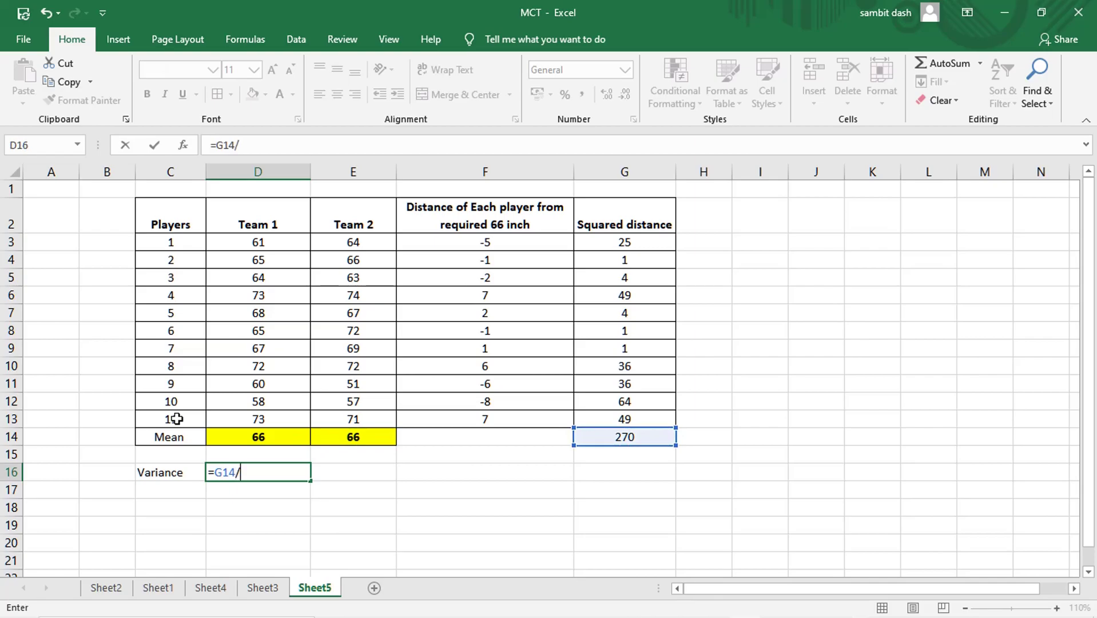
{"action": "type", "text": "11"}
{"action": "key", "text": "Return"}
{"action": "key", "text": "Left"}
{"action": "key", "text": "Up"}
{"action": "key", "text": "Right"}
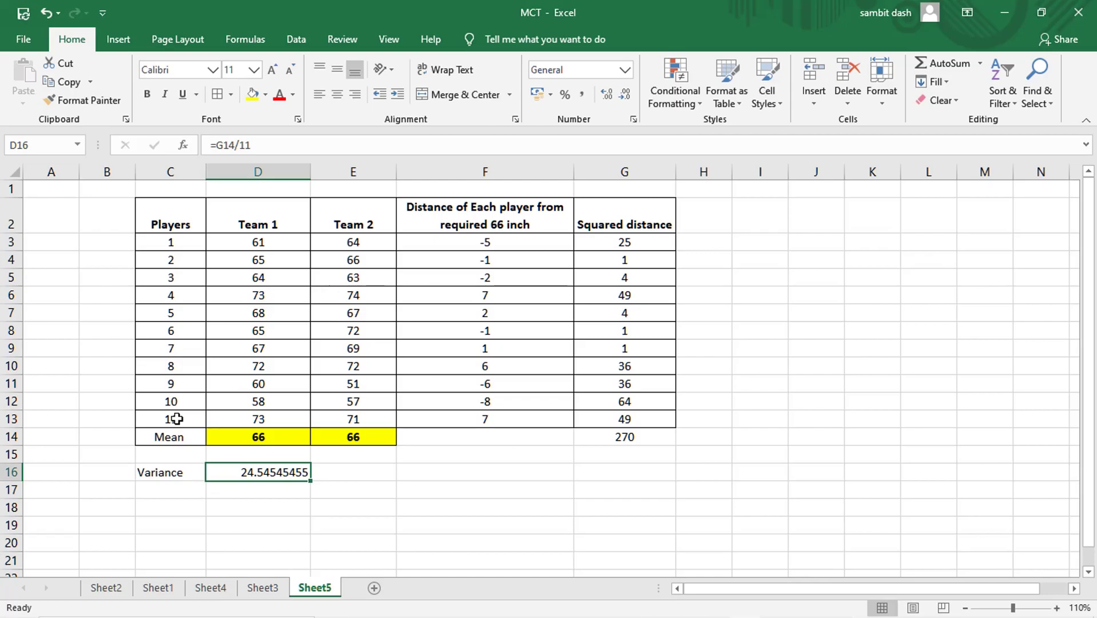
- Select the Team 1 heights in D3:D13 to review the data behind the variance
{"action": "key", "text": "Up"}
{"action": "key", "text": "Up"}
{"action": "key", "text": "Up"}
{"action": "key", "text": "Up"}
{"action": "key", "text": "Up"}
{"action": "key", "text": "Up"}
{"action": "key", "text": "Down"}
{"action": "key", "text": "Down"}
{"action": "key", "text": "Down"}
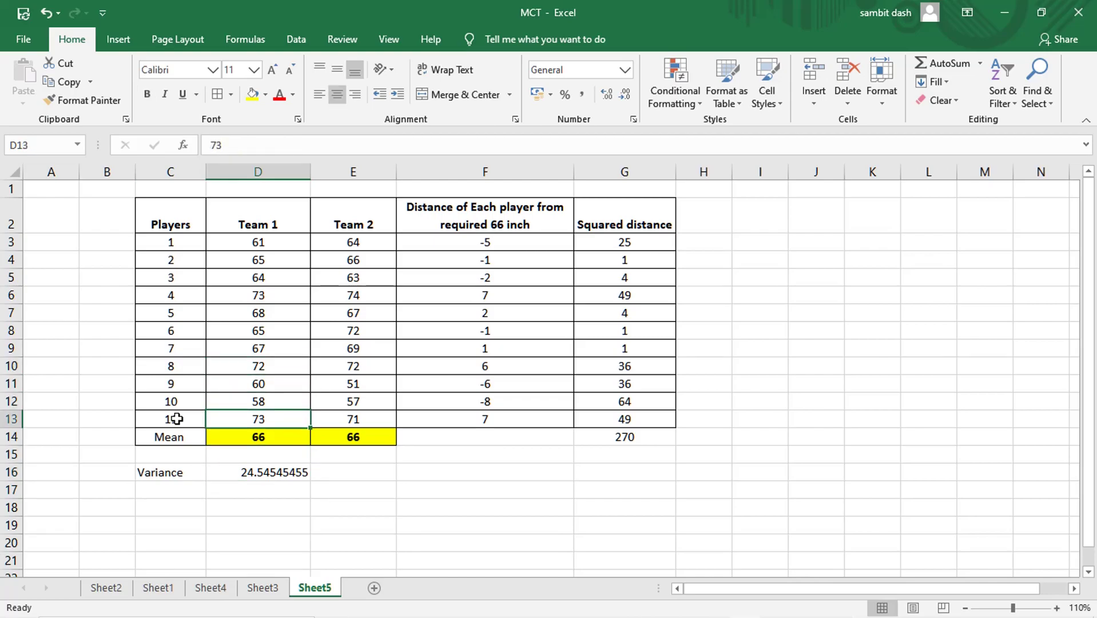
{"action": "key", "text": "shift+Up"}
{"action": "key", "text": "shift+Up"}
{"action": "key", "text": "shift+Up"}
{"action": "key", "text": "shift+Up"}
{"action": "key", "text": "shift+Up"}
{"action": "key", "text": "shift+Up"}
{"action": "key", "text": "shift+Up"}
{"action": "key", "text": "shift+Up"}
{"action": "key", "text": "shift+Up"}
{"action": "key", "text": "shift+Up"}
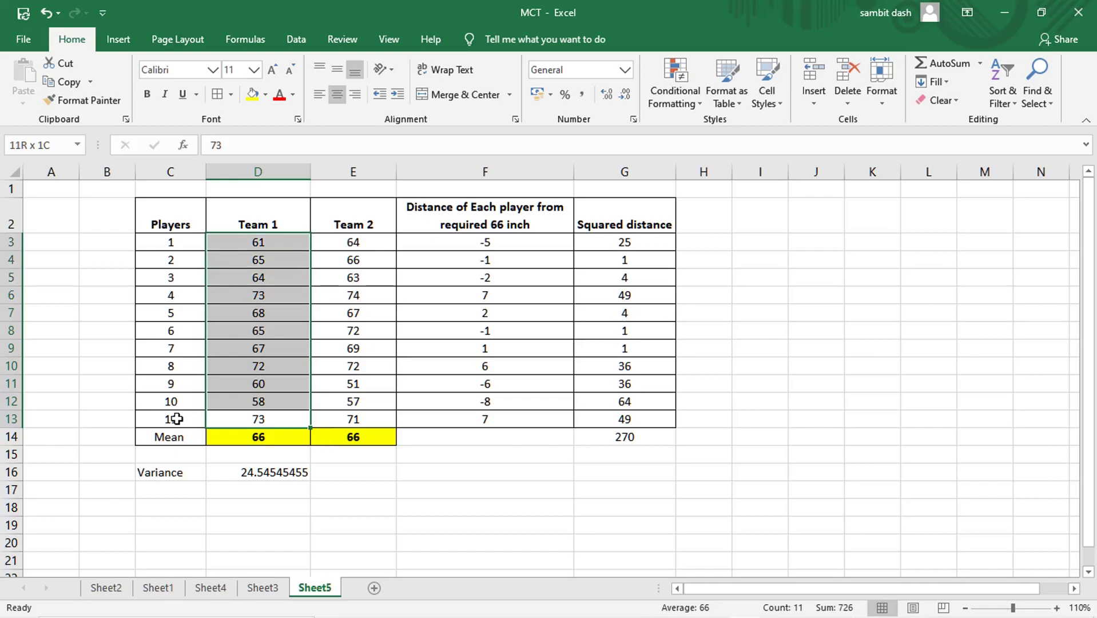
{"action": "key", "text": "Down"}
{"action": "key", "text": "Down"}
{"action": "key", "text": "Down"}
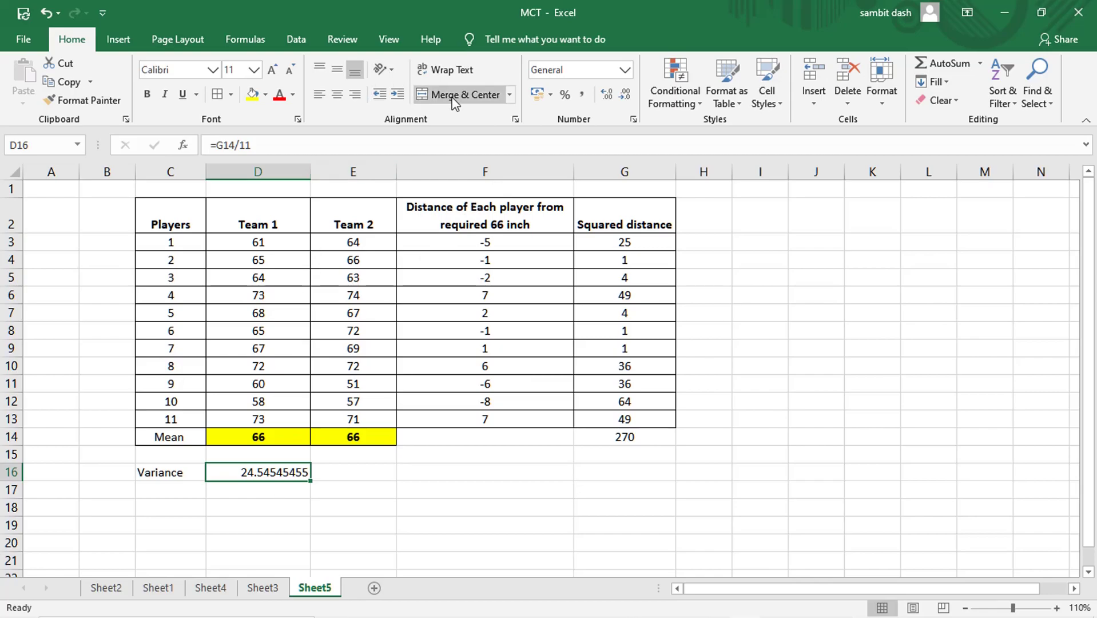
- Reduce the variance in D16 to one decimal place
{"action": "left_click", "coordinate": [628, 93]}
{"action": "left_click", "coordinate": [628, 93]}
{"action": "left_click", "coordinate": [628, 93]}
{"action": "left_click", "coordinate": [627, 94]}
{"action": "left_click", "coordinate": [627, 94]}
{"action": "left_click", "coordinate": [627, 93]}
{"action": "left_click", "coordinate": [629, 93]}
{"action": "key", "text": "Left"}
{"action": "key", "text": "Right"}
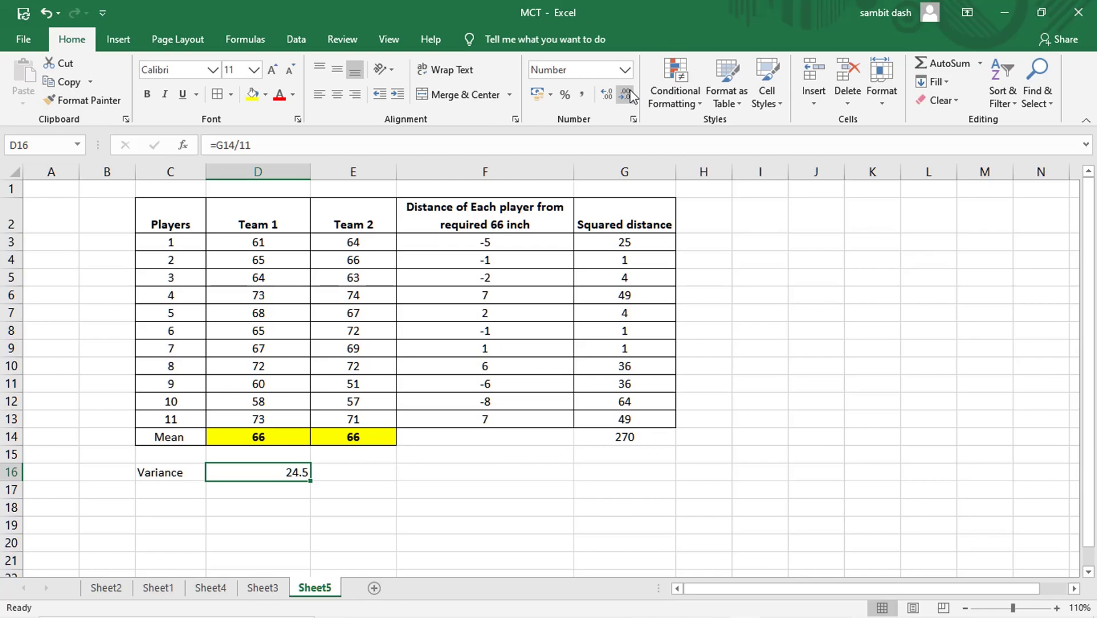
{"action": "key", "text": "Left"}
{"action": "key", "text": "Right"}
- Enter the label "Standard deviation" in cell C17
{"action": "key", "text": "Down"}
{"action": "key", "text": "Left"}
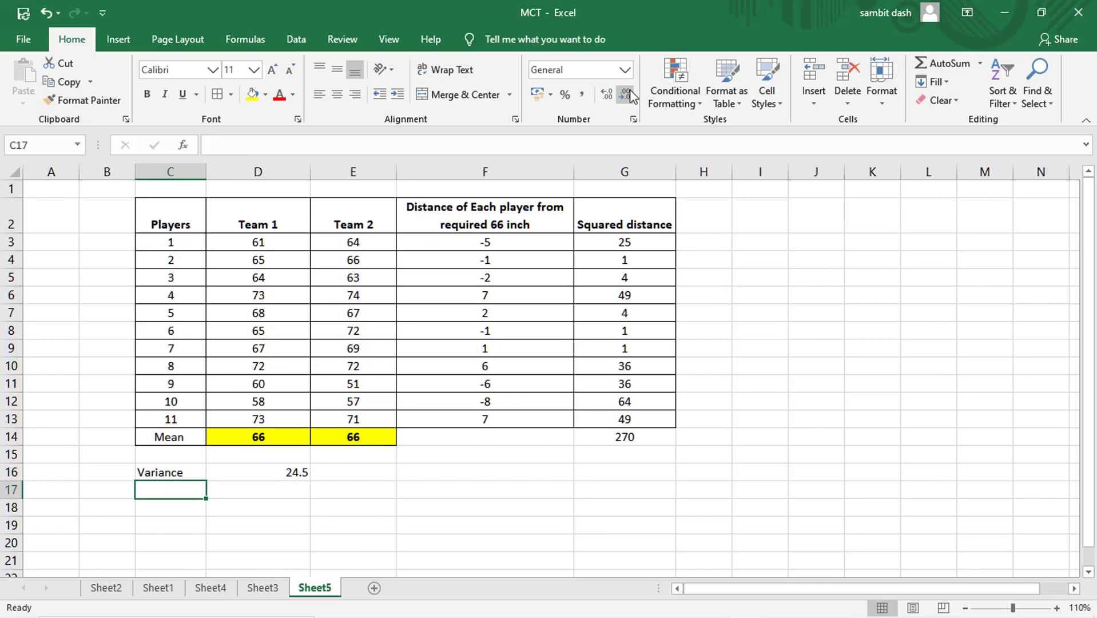
{"action": "type", "text": "Sta"}
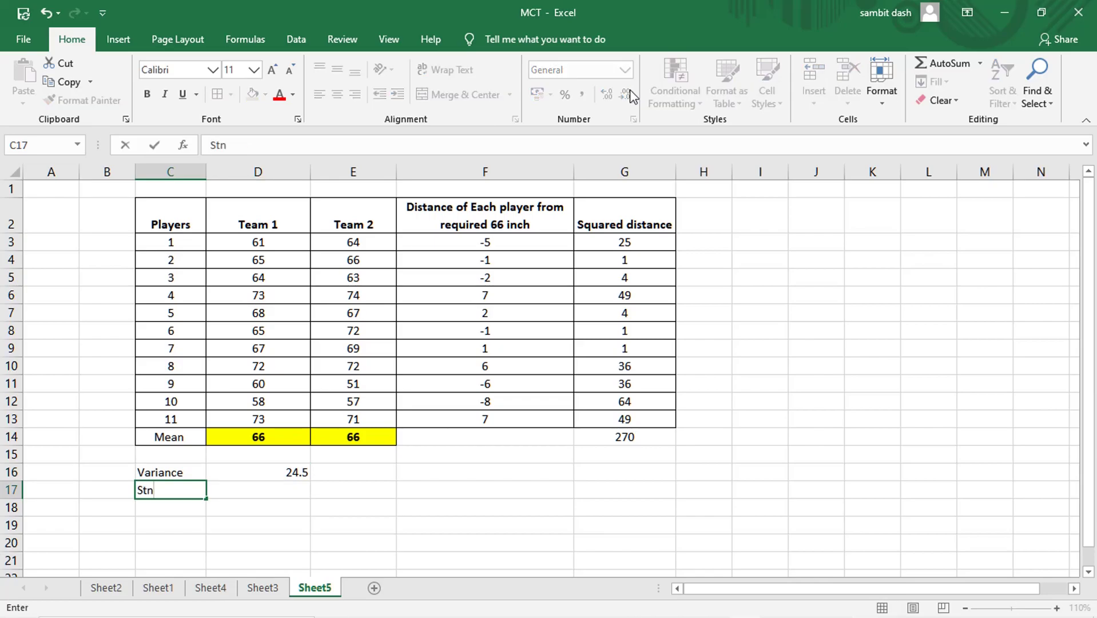
{"action": "type", "text": "ndard deviation"}
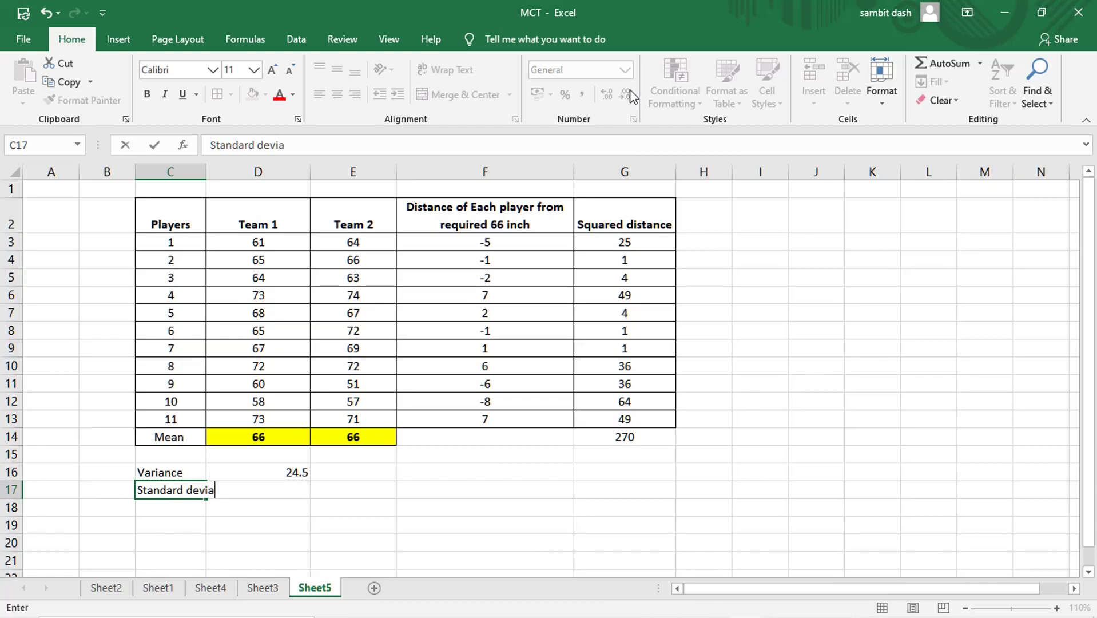
{"action": "key", "text": "Tab"}
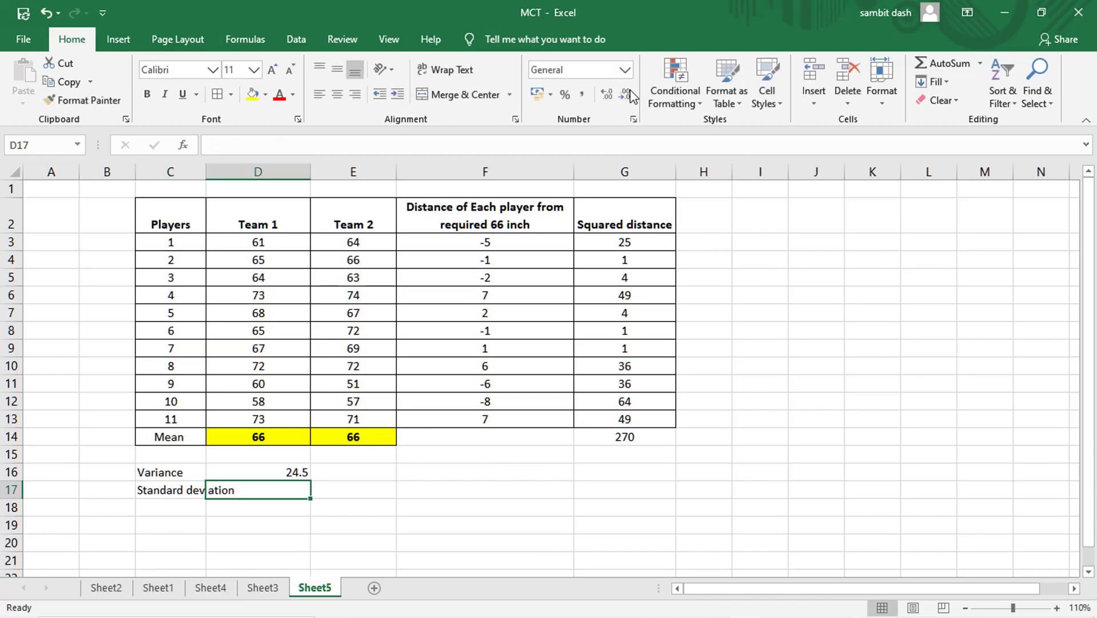
- Calculate the standard deviation in D17 as the square root of the variance with =SQRT(D16)
{"action": "type", "text": "="}
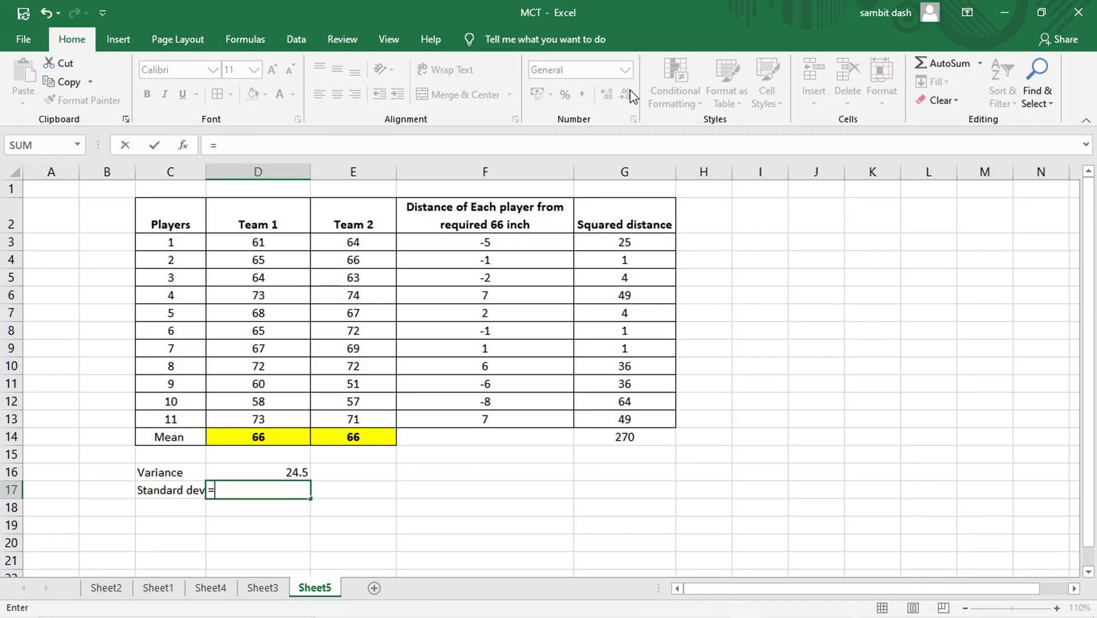
{"action": "type", "text": "sq"}
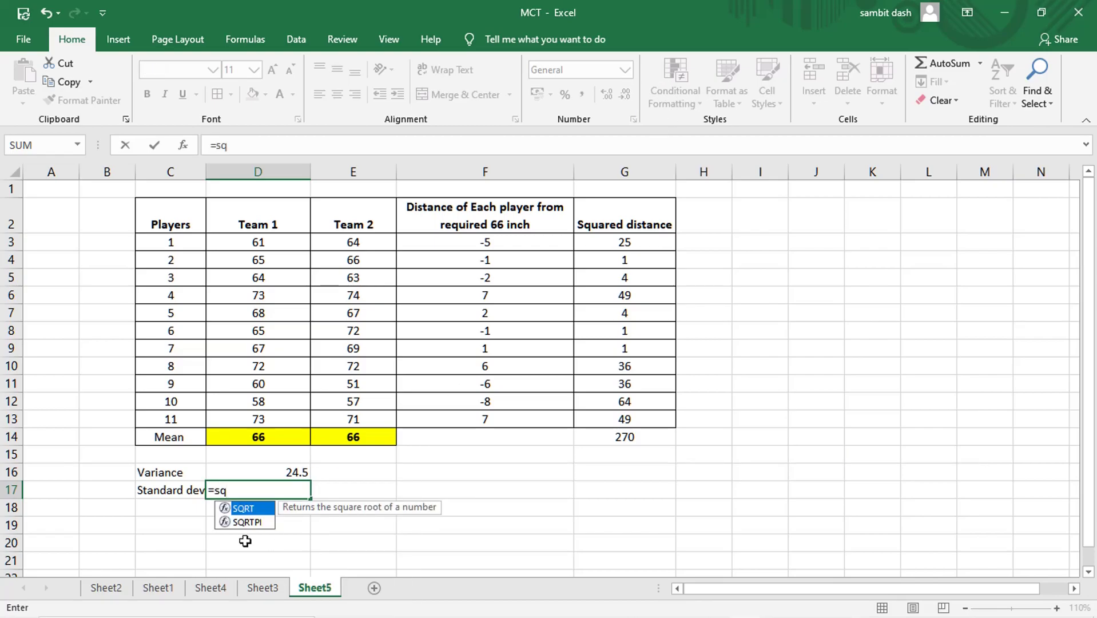
{"action": "double_click", "coordinate": [249, 509]}
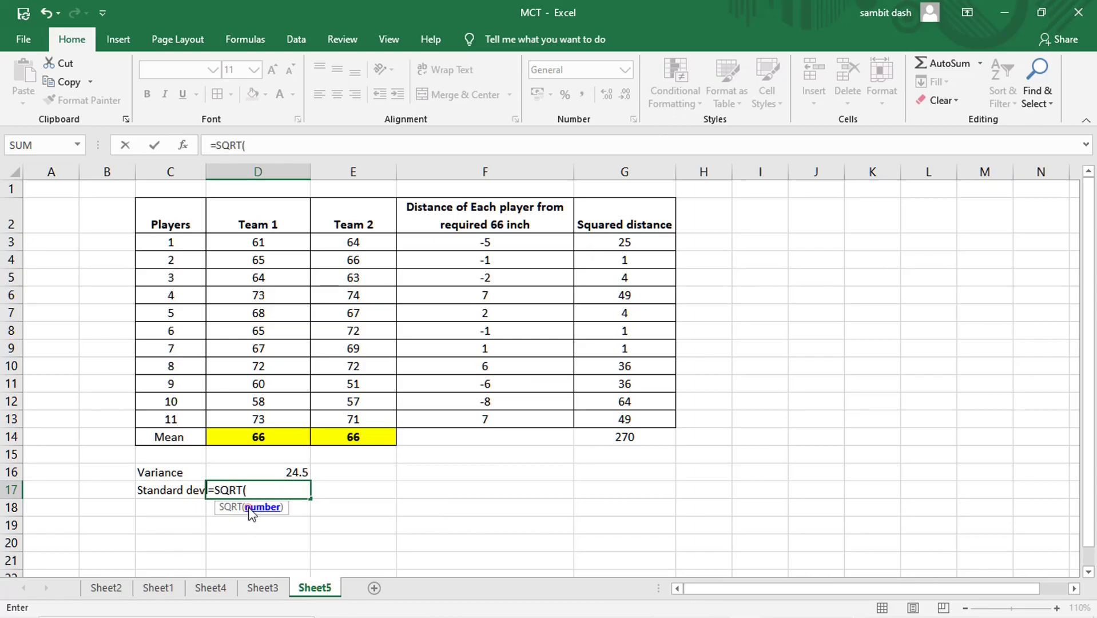
{"action": "left_click", "coordinate": [271, 471]}
{"action": "type", "text": ")"}
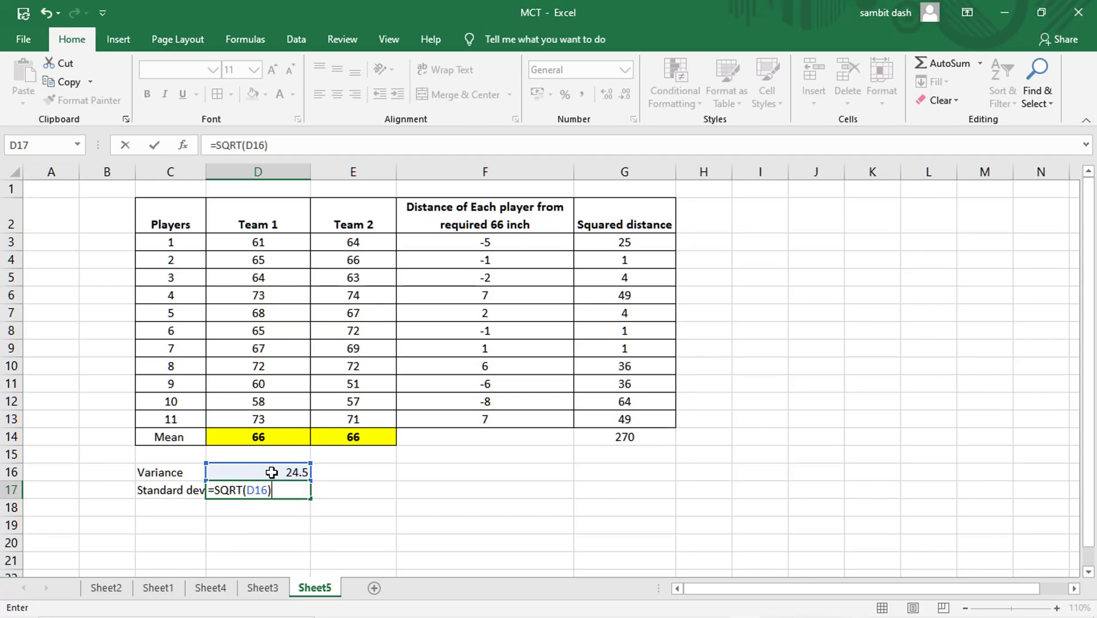
{"action": "key", "text": "Return"}
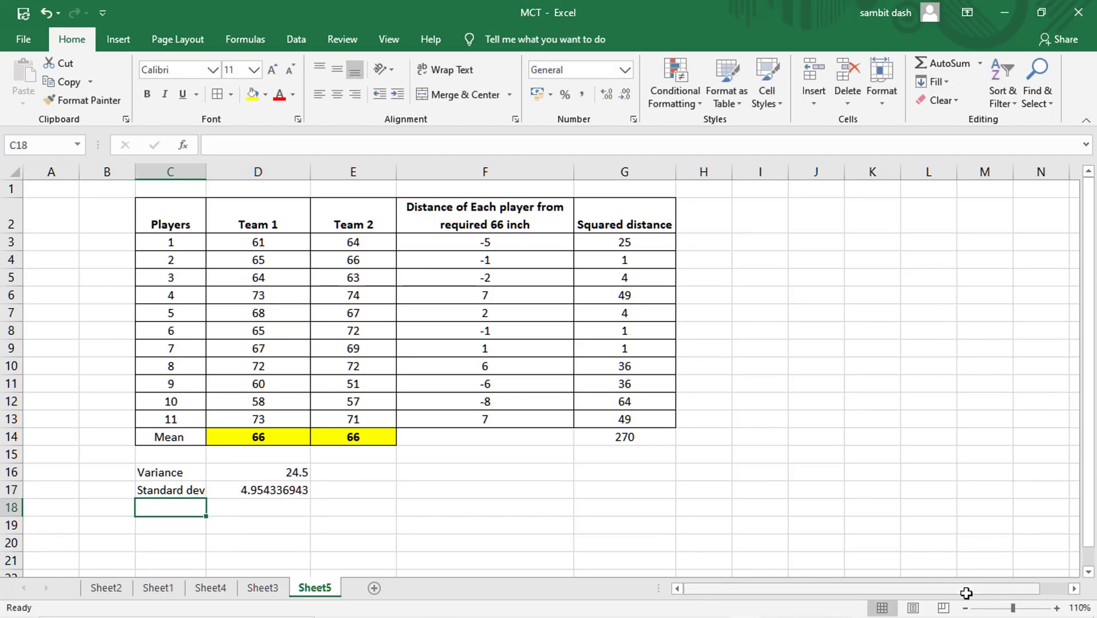
- Reduce the standard deviation in D17 to three decimal places
{"action": "key", "text": "Up"}
{"action": "key", "text": "Right"}
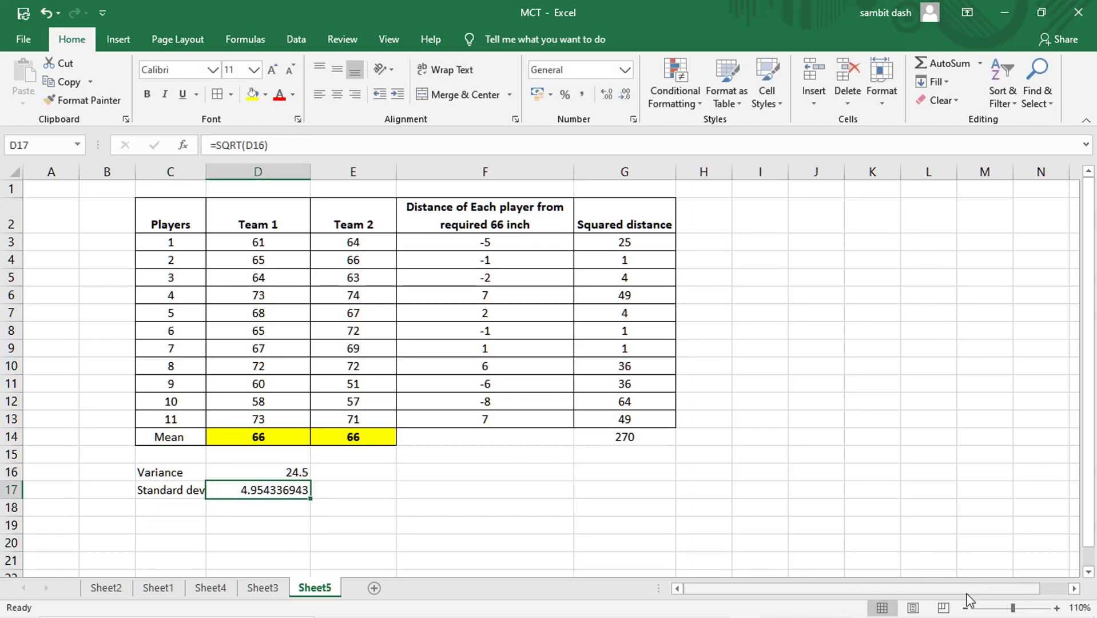
{"action": "left_click", "coordinate": [626, 95]}
{"action": "left_click", "coordinate": [626, 94]}
{"action": "left_click", "coordinate": [626, 95]}
{"action": "left_click", "coordinate": [626, 95]}
{"action": "left_click", "coordinate": [626, 95]}
{"action": "left_click", "coordinate": [626, 94]}
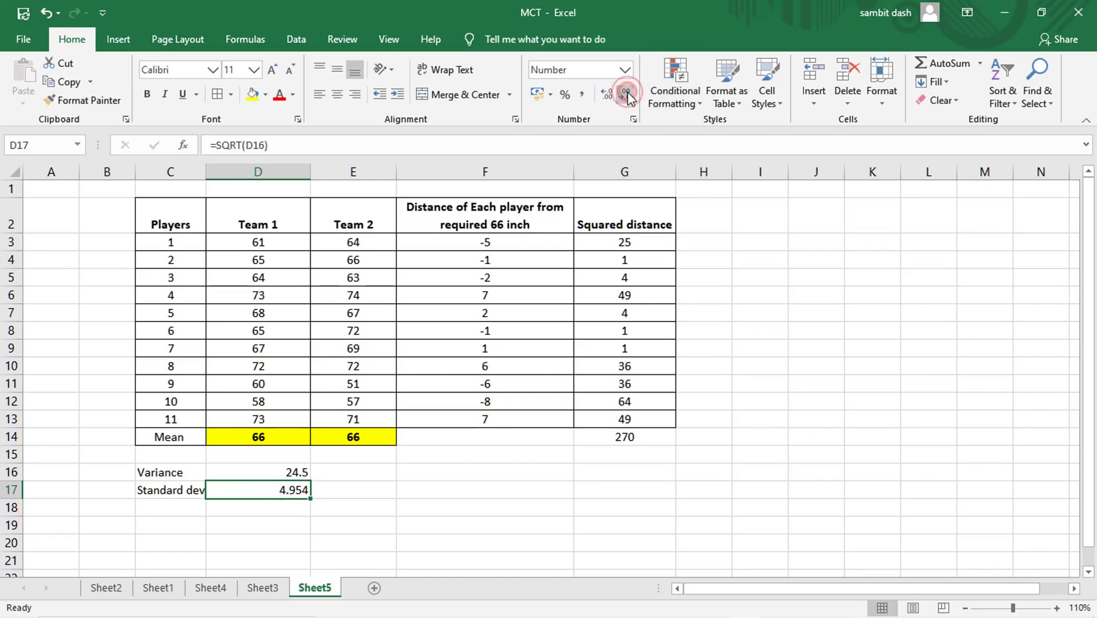
- Examine the Team 1 heights in column D in relation to the calculated standard deviation
{"action": "key", "text": "Up"}
{"action": "key", "text": "Up"}
{"action": "key", "text": "Up"}
{"action": "key", "text": "Up"}
{"action": "key", "text": "Up"}
{"action": "key", "text": "Up"}
{"action": "key", "text": "Up"}
{"action": "key", "text": "Up"}
{"action": "key", "text": "Up"}
{"action": "key", "text": "Up"}
{"action": "key", "text": "Up"}
{"action": "key", "text": "Up"}
{"action": "key", "text": "Up"}
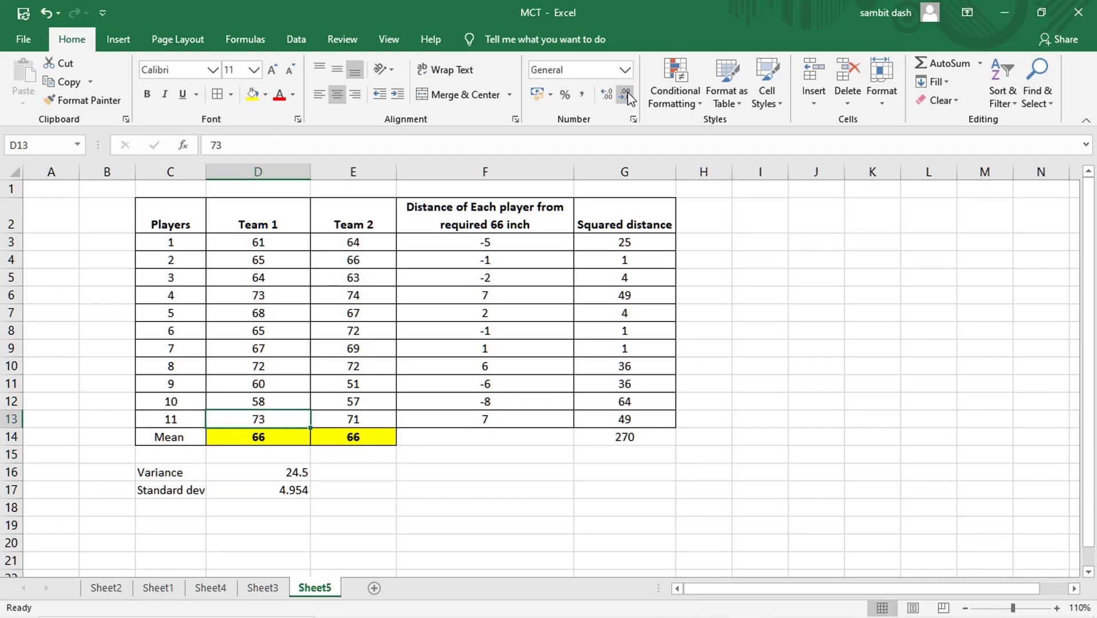
{"action": "key", "text": "Down"}
{"action": "key", "text": "Down"}
{"action": "key", "text": "Down"}
{"action": "key", "text": "Down"}
{"action": "key", "text": "Down"}
{"action": "key", "text": "Down"}
{"action": "key", "text": "Down"}
{"action": "key", "text": "Down"}
{"action": "key", "text": "Down"}
{"action": "key", "text": "Down"}
{"action": "key", "text": "Down"}
{"action": "key", "text": "Down"}
{"action": "key", "text": "Down"}
{"action": "key", "text": "Down"}
{"action": "key", "text": "Down"}
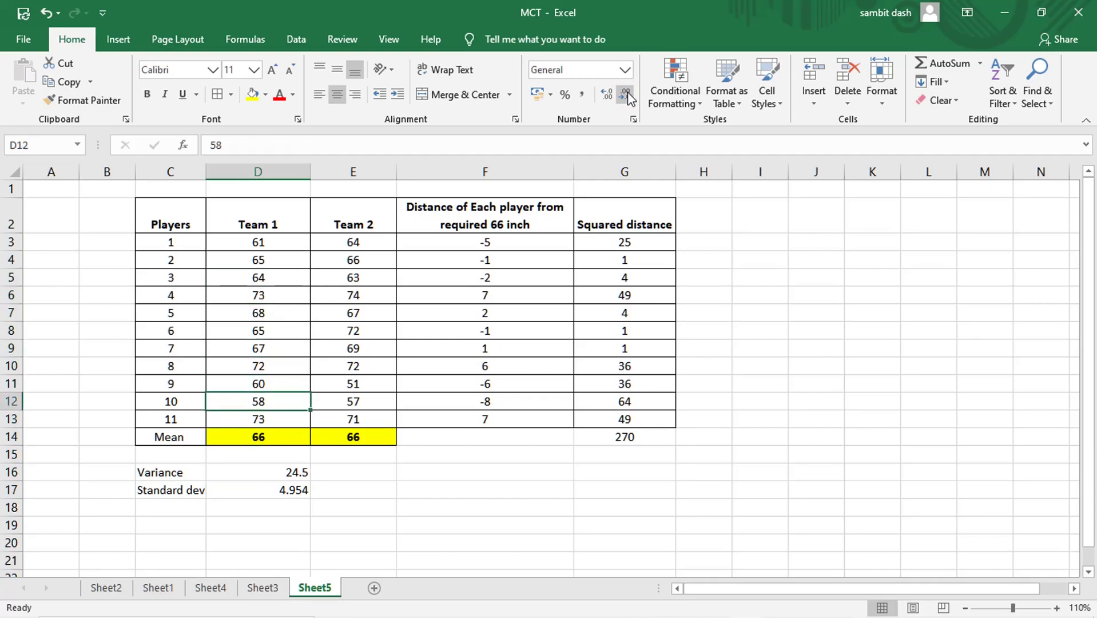
- Fit column C to its contents so the "Standard deviation" label has enough room
{"action": "key", "text": "Up"}
{"action": "key", "text": "Up"}
{"action": "key", "text": "Up"}
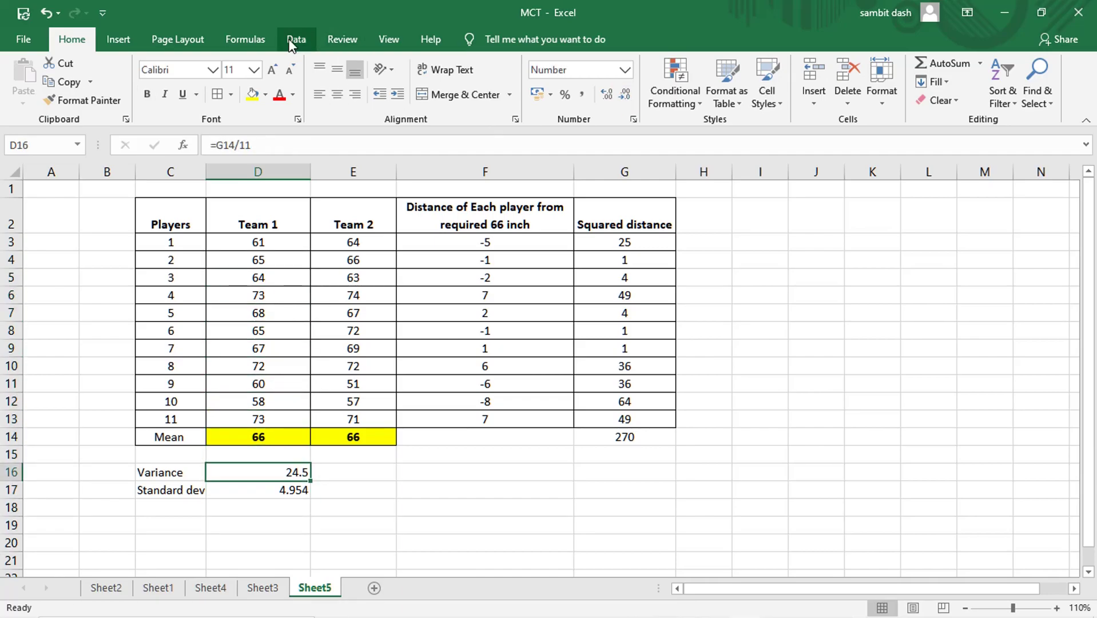
{"action": "double_click", "coordinate": [206, 174]}
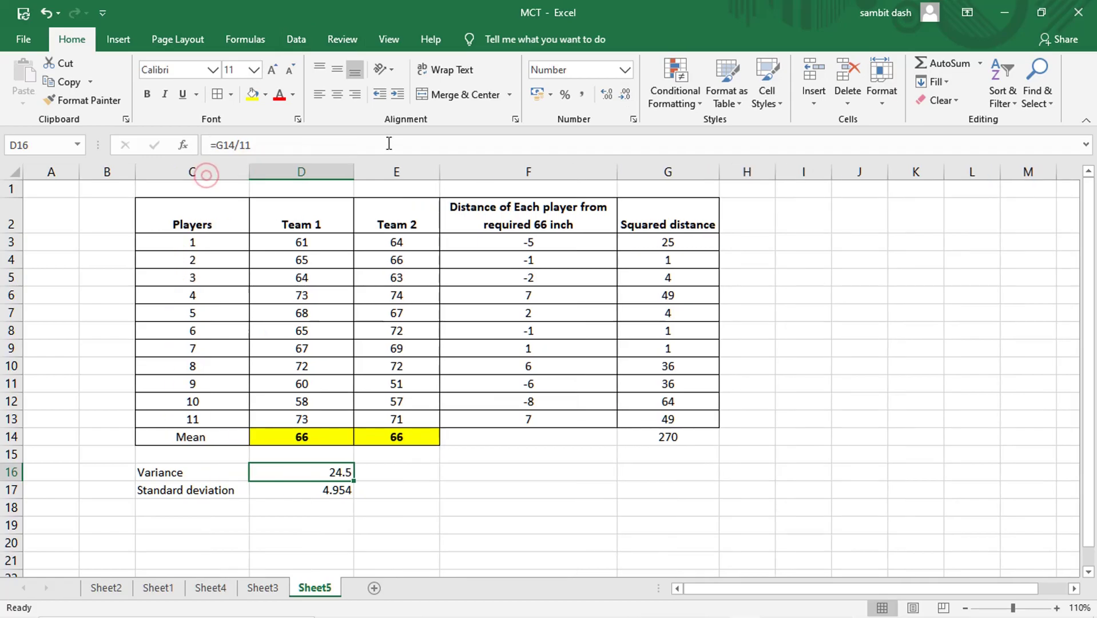
- Calculate the Team 1 standard deviation in D18 with the built-in function =STDEV.P(D3:D13)
{"action": "key", "text": "Down"}
{"action": "key", "text": "Down"}
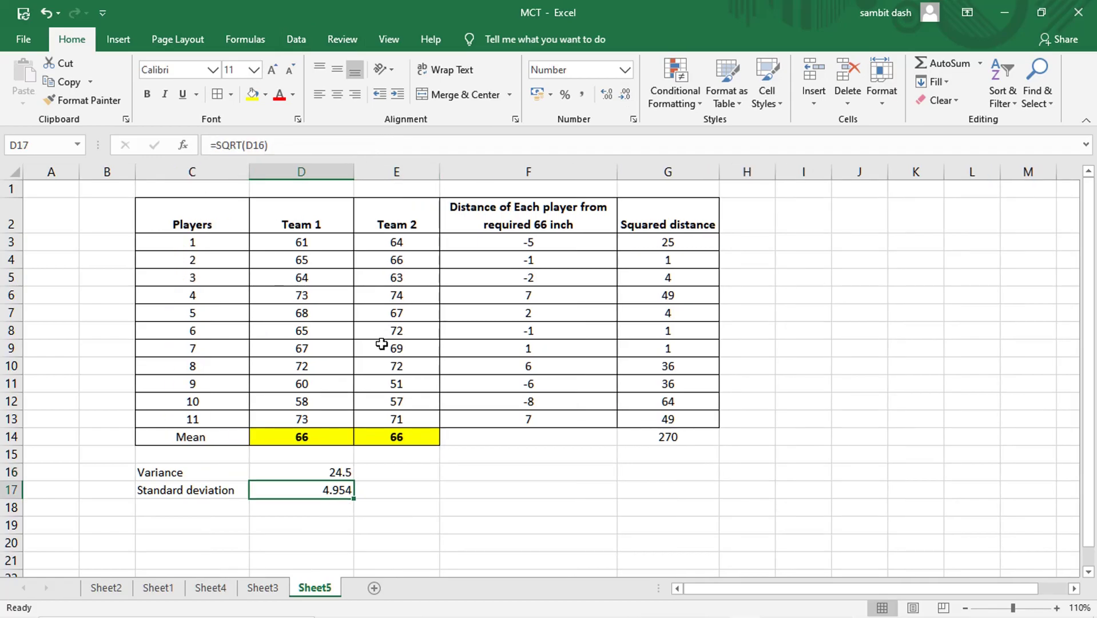
{"action": "type", "text": "="}
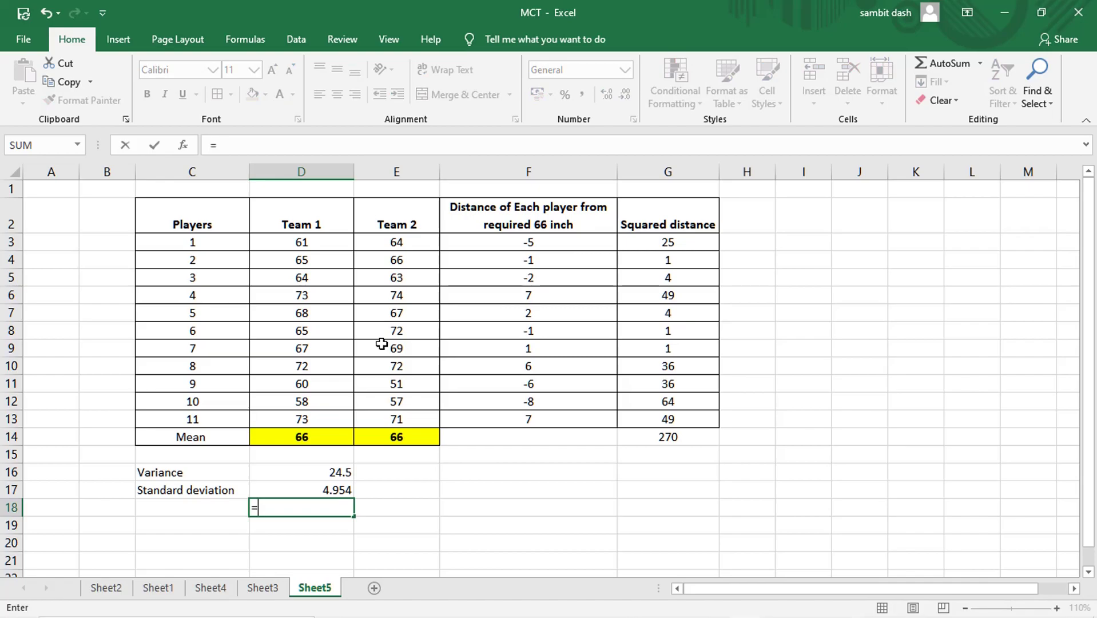
{"action": "type", "text": "standar"}
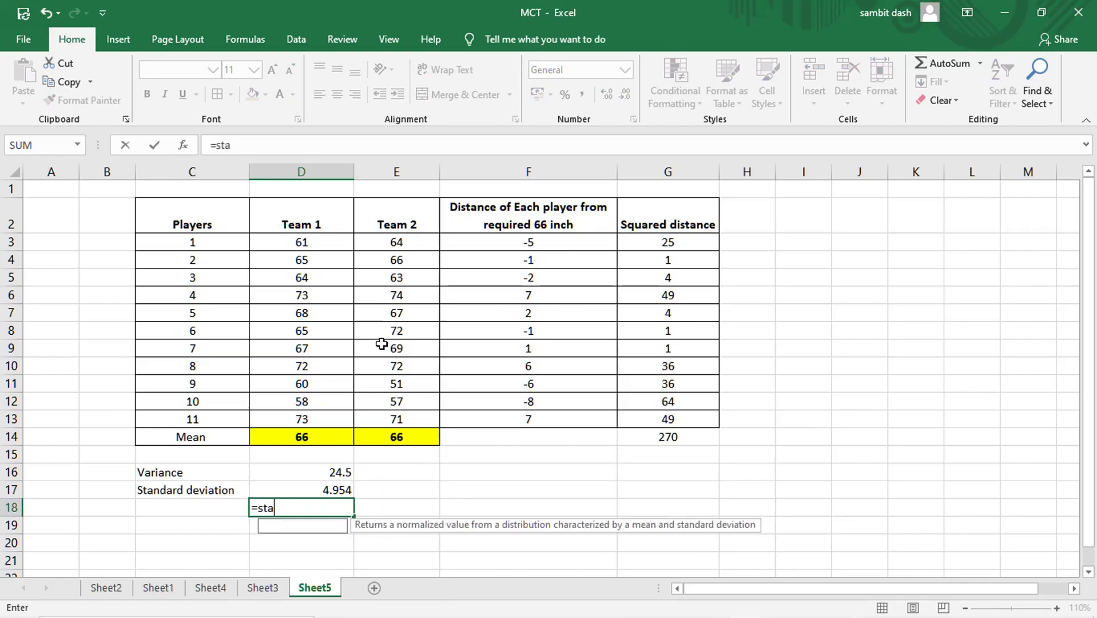
{"action": "key", "text": "BackSpace"}
{"action": "key", "text": "BackSpace"}
{"action": "key", "text": "BackSpace"}
{"action": "key", "text": "BackSpace"}
{"action": "key", "text": "BackSpace"}
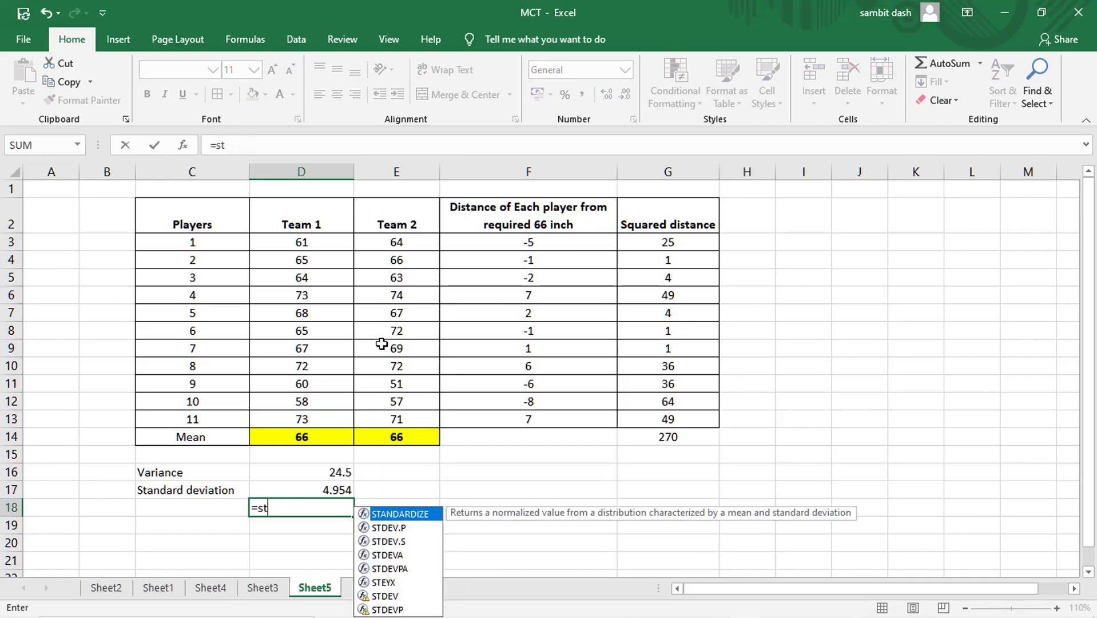
{"action": "double_click", "coordinate": [395, 527]}
{"action": "left_click", "coordinate": [325, 424]}
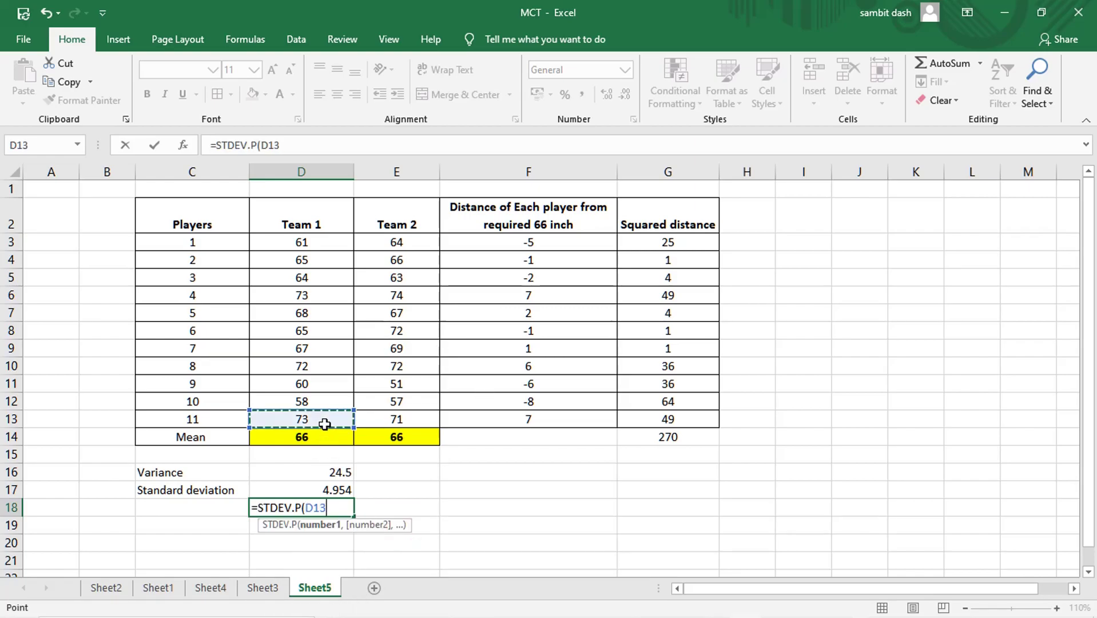
{"action": "key", "text": "shift+Up"}
{"action": "key", "text": "shift+Up"}
{"action": "key", "text": "shift+Up"}
{"action": "key", "text": "shift+Up"}
{"action": "key", "text": "shift+Up"}
{"action": "key", "text": "shift+Up"}
{"action": "key", "text": "shift+Up"}
{"action": "key", "text": "shift+Up"}
{"action": "key", "text": "shift+Up"}
{"action": "key", "text": "shift+Up"}
{"action": "type", "text": ")"}
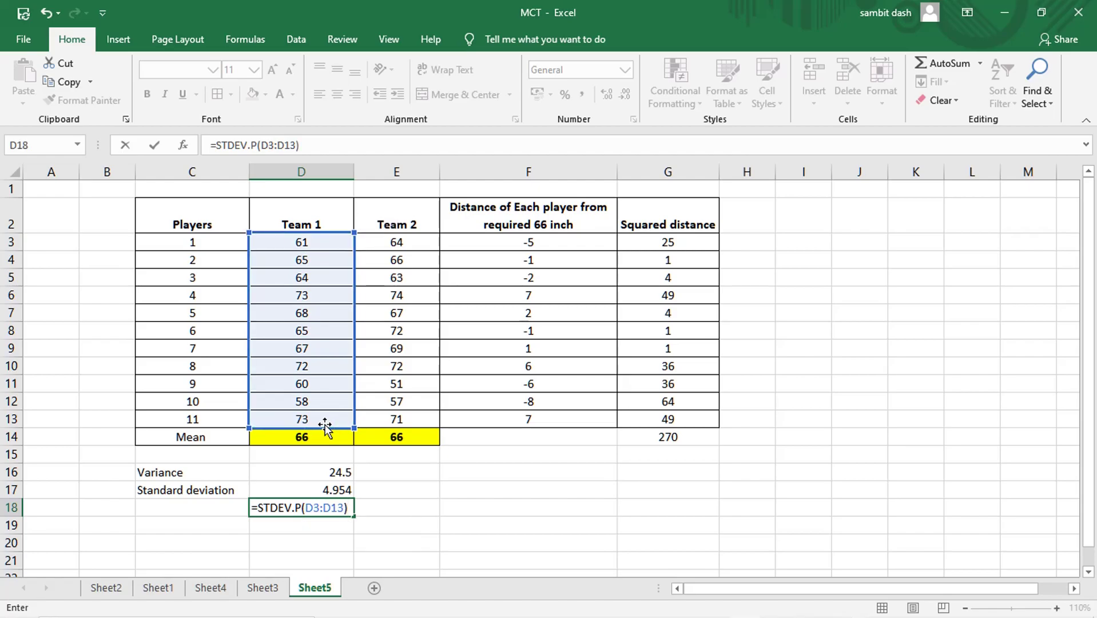
{"action": "key", "text": "Return"}
{"action": "key", "text": "Up"}
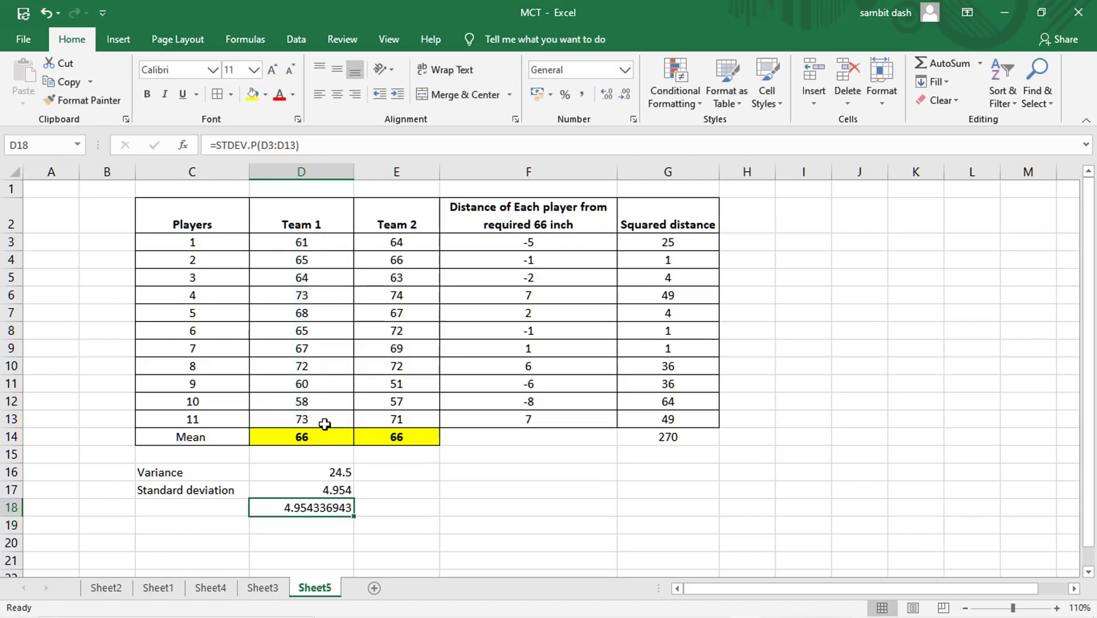
- Format the Team 1 results in D16:D18 to show three decimal places
{"action": "key", "text": "Up"}
{"action": "key", "text": "Up"}
{"action": "key", "text": "shift+Down"}
{"action": "key", "text": "shift+Down"}
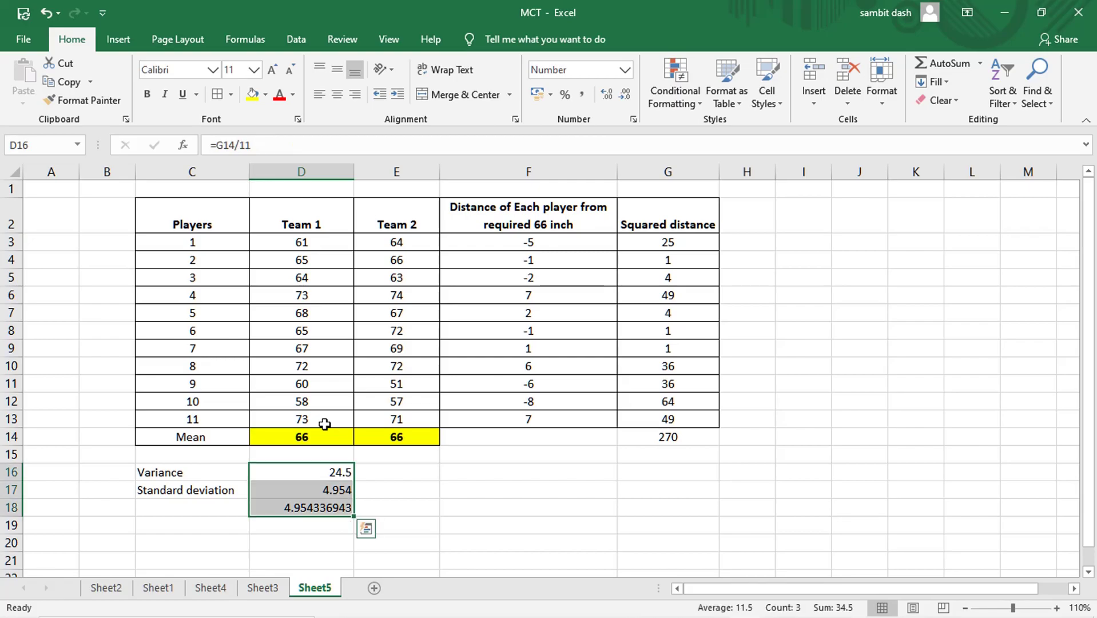
{"action": "left_click", "coordinate": [626, 96]}
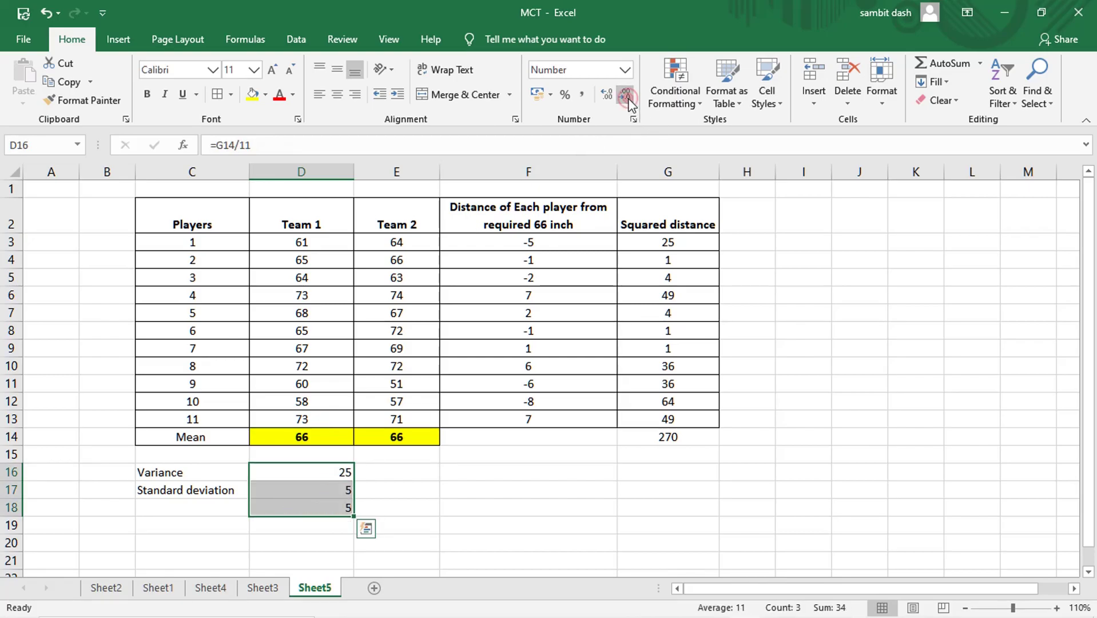
{"action": "left_click", "coordinate": [602, 98]}
{"action": "left_click", "coordinate": [602, 98]}
{"action": "left_click", "coordinate": [602, 98]}
{"action": "key", "text": "Down"}
{"action": "key", "text": "Left"}
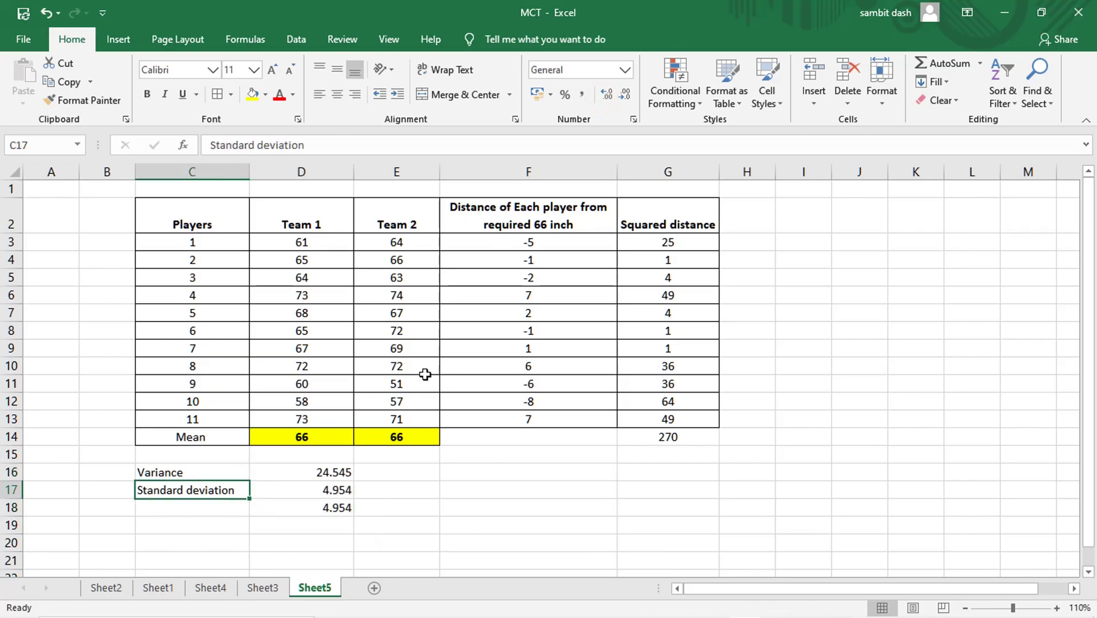
- Delete the built-in standard deviation check from D18
{"action": "key", "text": "Right"}
{"action": "key", "text": "Down"}
{"action": "key", "text": "Up"}
{"action": "key", "text": "Up"}
{"action": "key", "text": "Down"}
{"action": "key", "text": "Down"}
{"action": "key", "text": "Delete"}
- Calculate the Team 2 variance in E16 with =VAR.P(E3:E13)
{"action": "key", "text": "Left"}
{"action": "key", "text": "Up"}
{"action": "key", "text": "Up"}
{"action": "key", "text": "Up"}
{"action": "key", "text": "Right"}
{"action": "key", "text": "Up"}
{"action": "key", "text": "Down"}
{"action": "key", "text": "Down"}
{"action": "key", "text": "Right"}
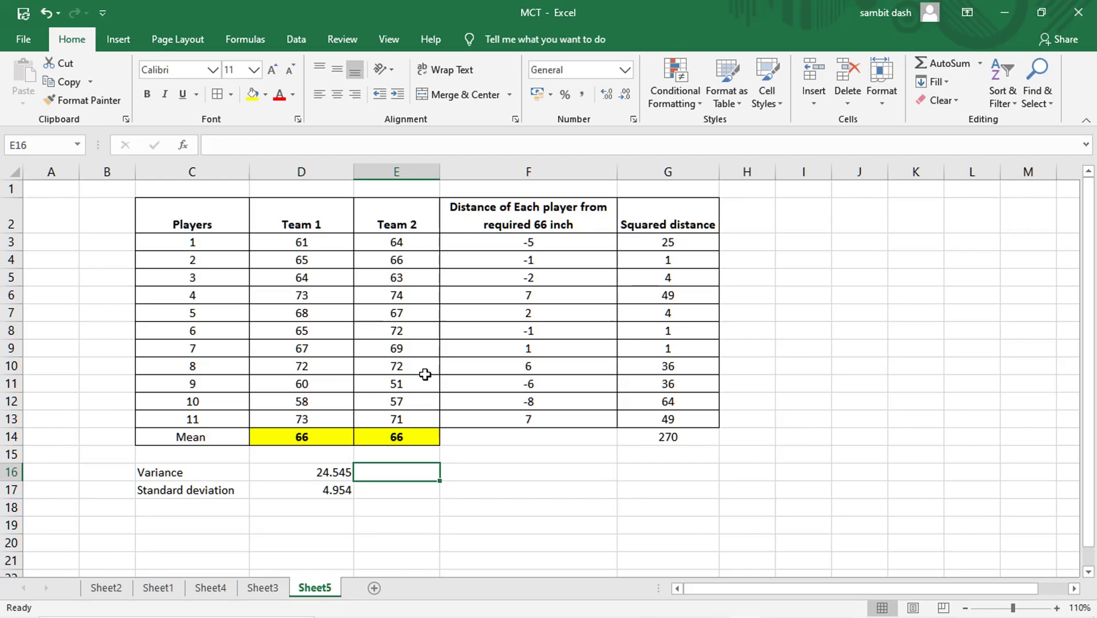
{"action": "type", "text": "=var"}
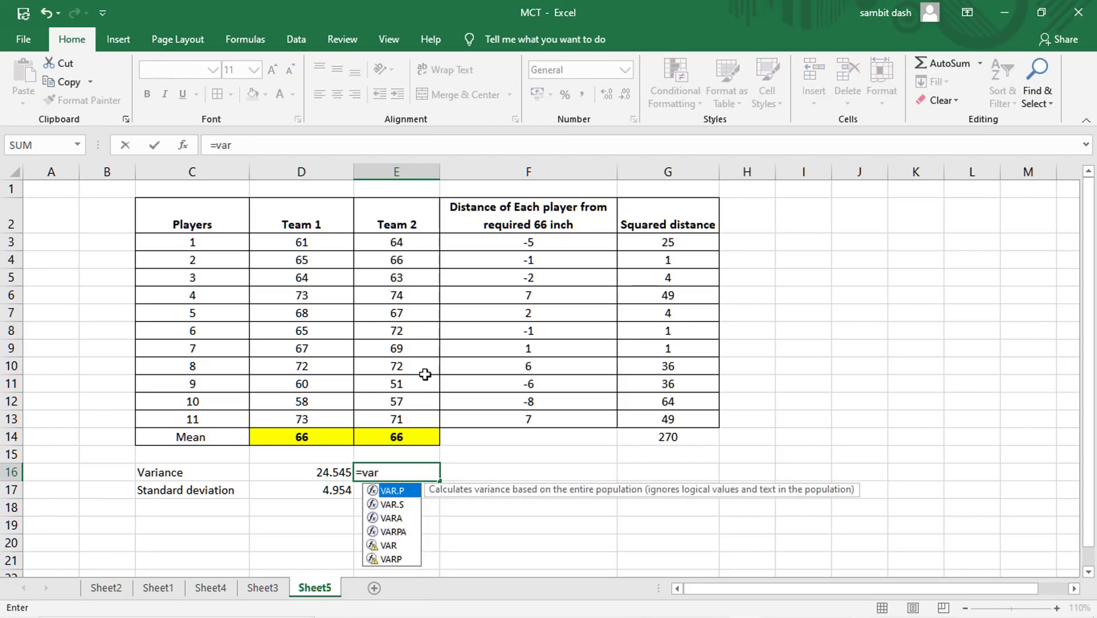
{"action": "double_click", "coordinate": [397, 491]}
{"action": "left_click_drag", "start_coordinate": [396, 420], "coordinate": [397, 242]}
{"action": "type", "text": ")"}
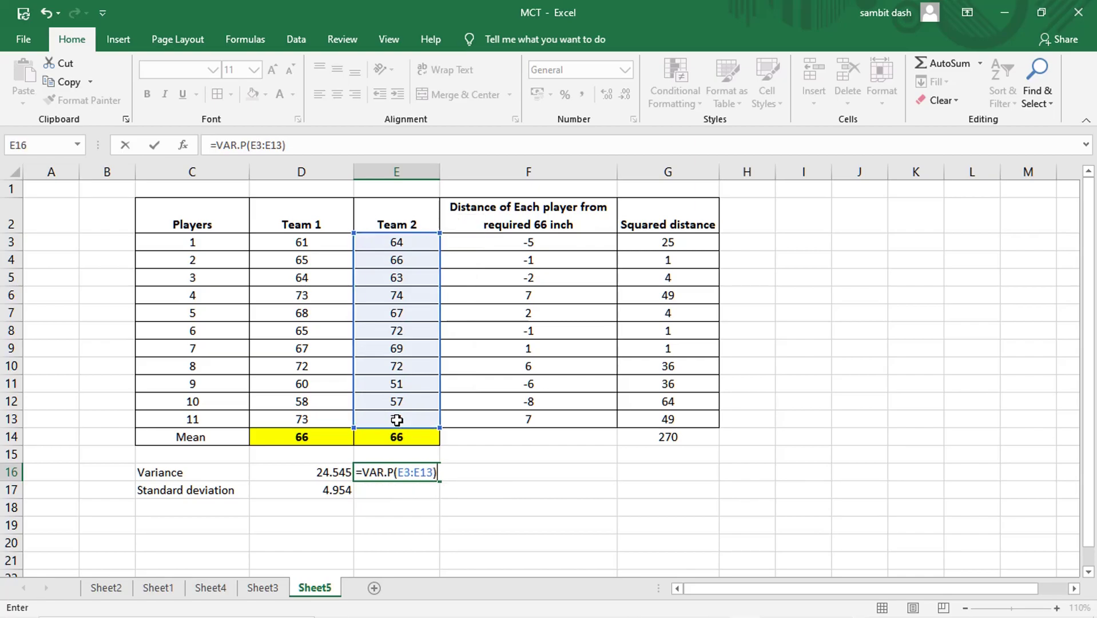
{"action": "key", "text": "Return"}
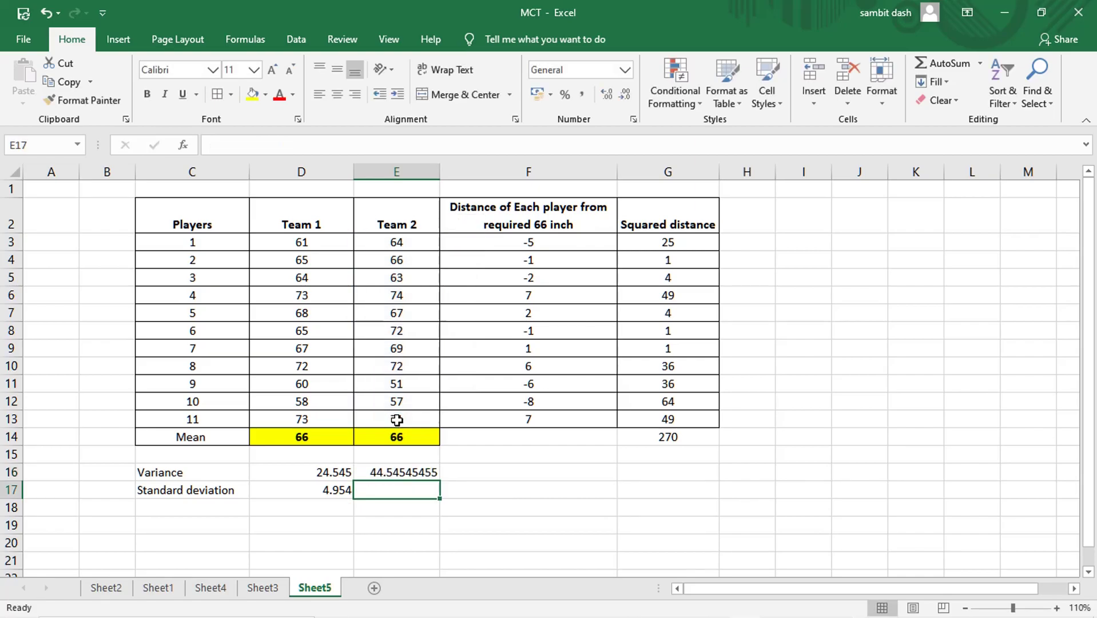
- Copy the standard deviation formula from D17 to E17 for Team 2
{"action": "key", "text": "Left"}
{"action": "key", "text": "ctrl+c"}
{"action": "key", "text": "Right"}
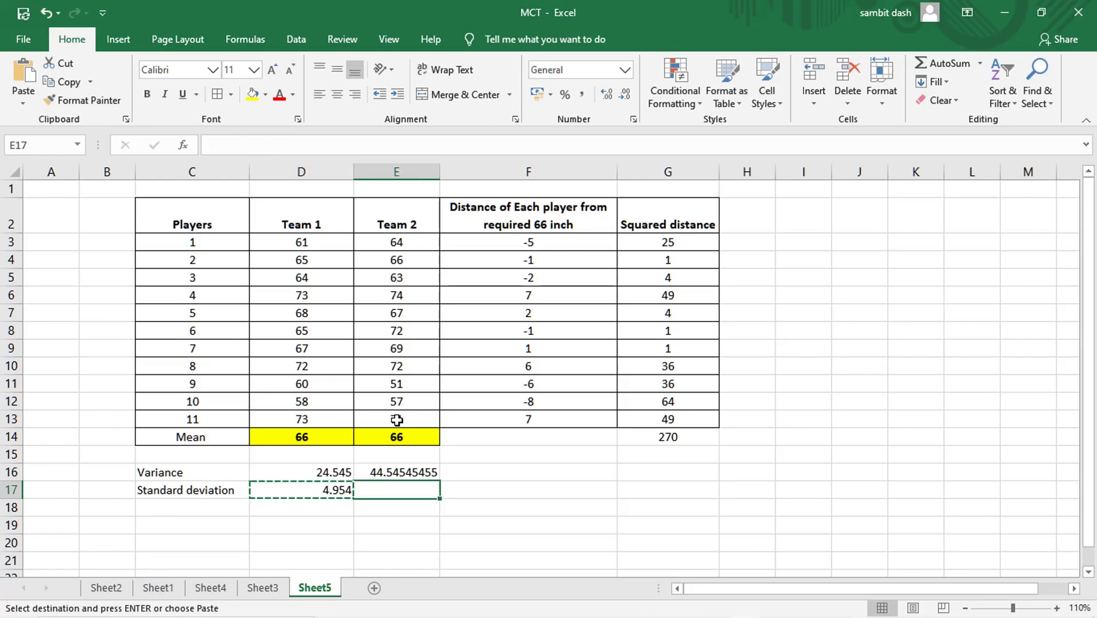
{"action": "key", "text": "ctrl+v"}
{"action": "key", "text": "Up"}
{"action": "key", "text": "Left"}
{"action": "key", "text": "Escape"}
- Format the variance and standard deviation of both teams in D16:E17 to two decimal places
{"action": "key", "text": "Left"}
{"action": "key", "text": "Right"}
{"action": "key", "text": "shift+Right"}
{"action": "key", "text": "shift+Down"}
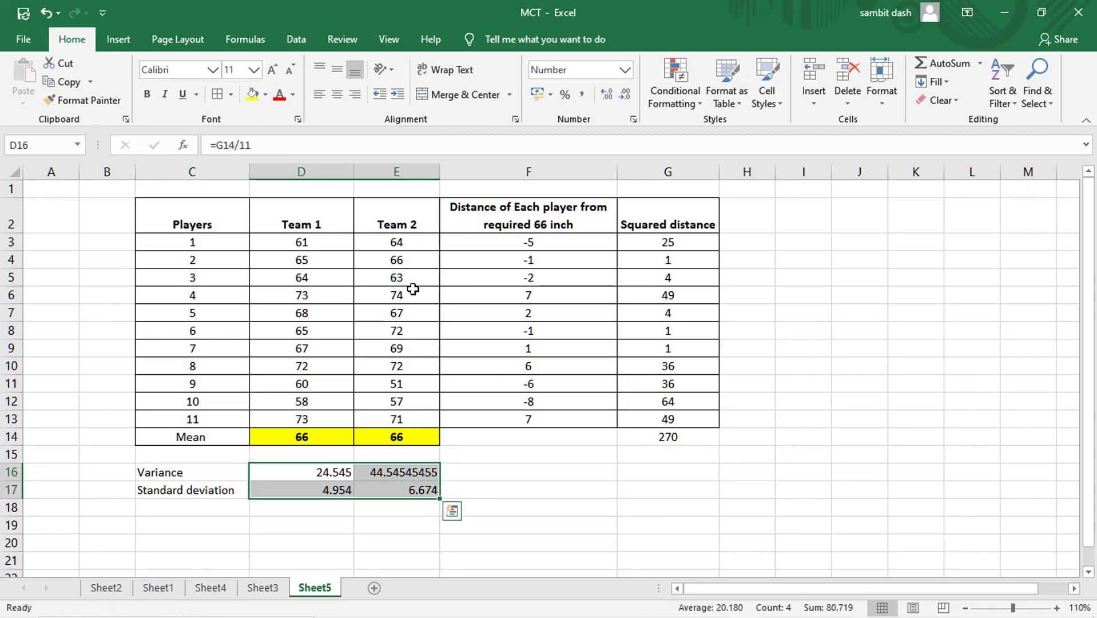
{"action": "left_click", "coordinate": [610, 96]}
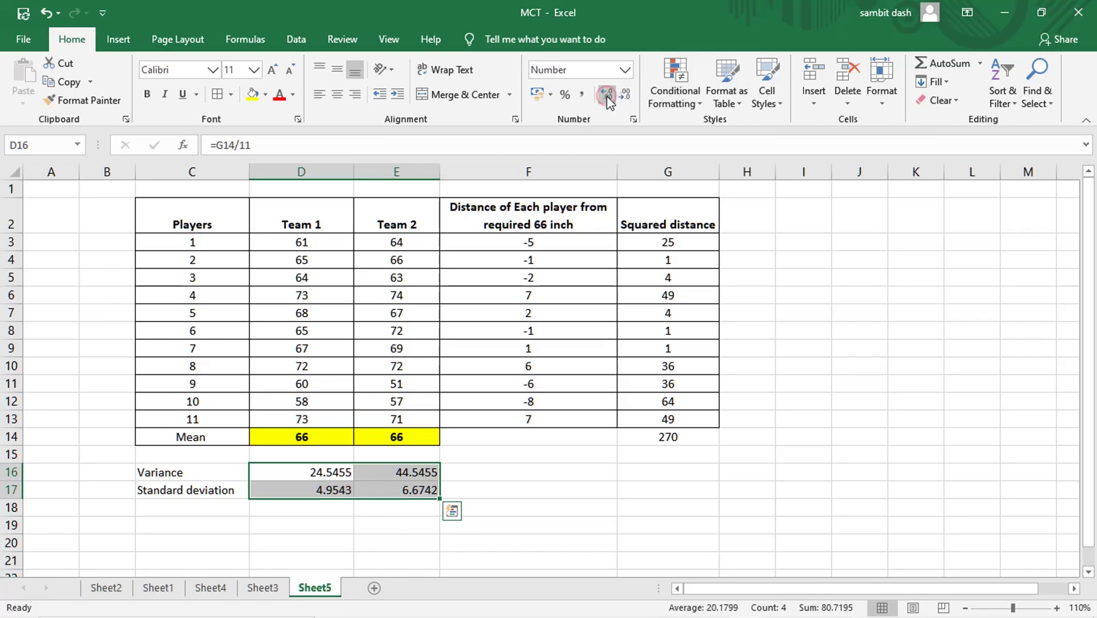
{"action": "left_click", "coordinate": [626, 97]}
{"action": "left_click", "coordinate": [627, 98]}
{"action": "left_click", "coordinate": [626, 97]}
{"action": "left_click", "coordinate": [626, 97]}
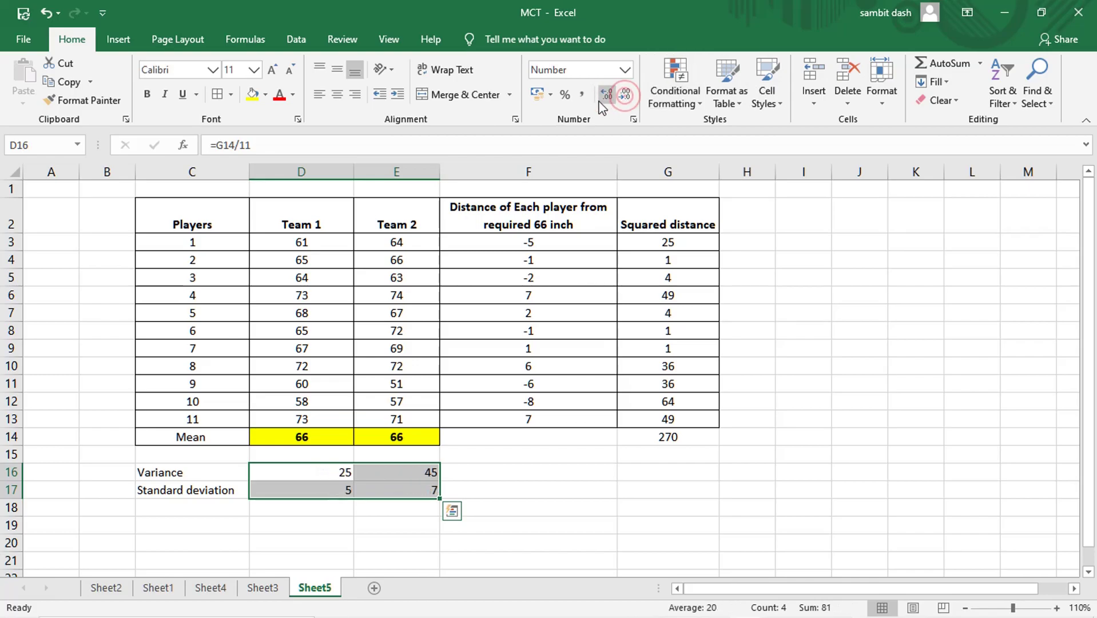
{"action": "left_click", "coordinate": [607, 97]}
{"action": "left_click", "coordinate": [606, 97]}
{"action": "key", "text": "Left"}
{"action": "key", "text": "Right"}
{"action": "key", "text": "Down"}
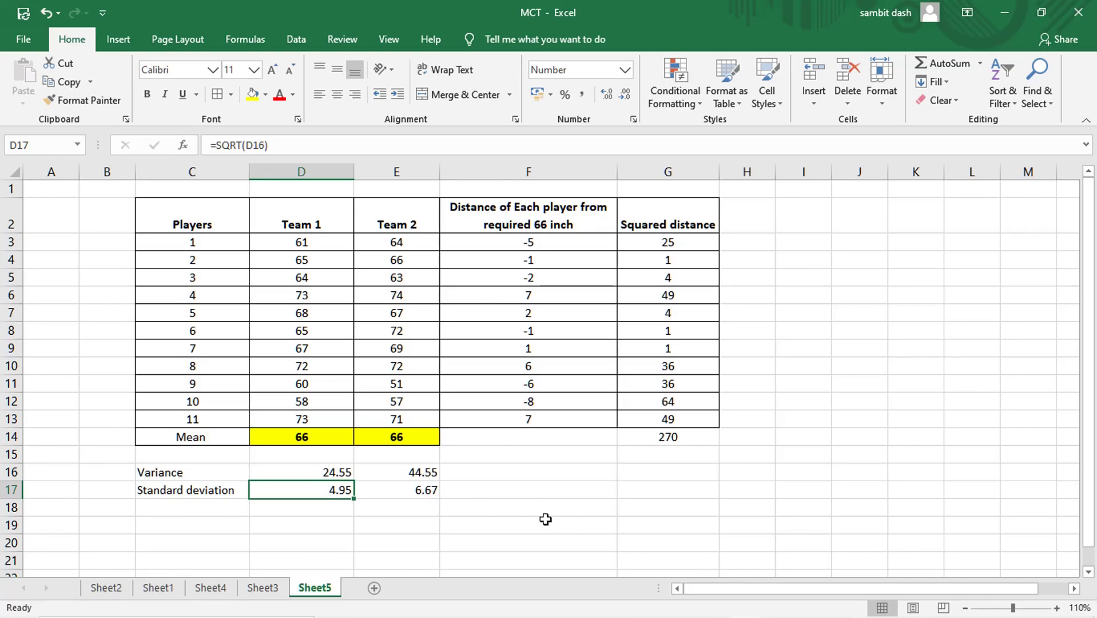
- Label cell C18 "Coeff of Var" beneath the standard deviation row
{"action": "key", "text": "Down"}
{"action": "key", "text": "Left"}
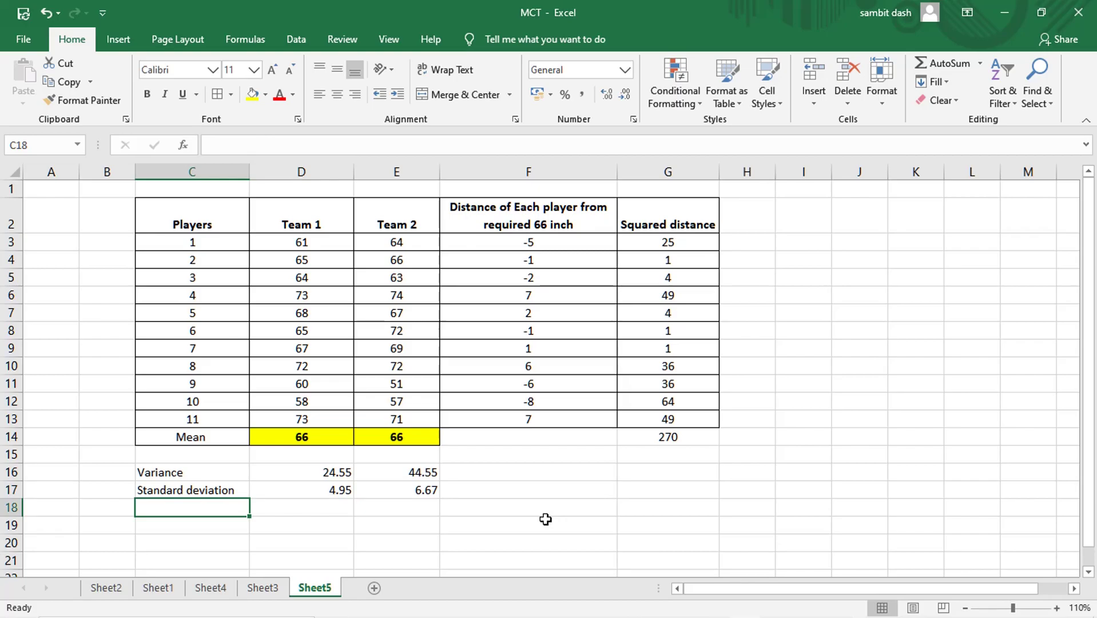
{"action": "type", "text": "Coeef"}
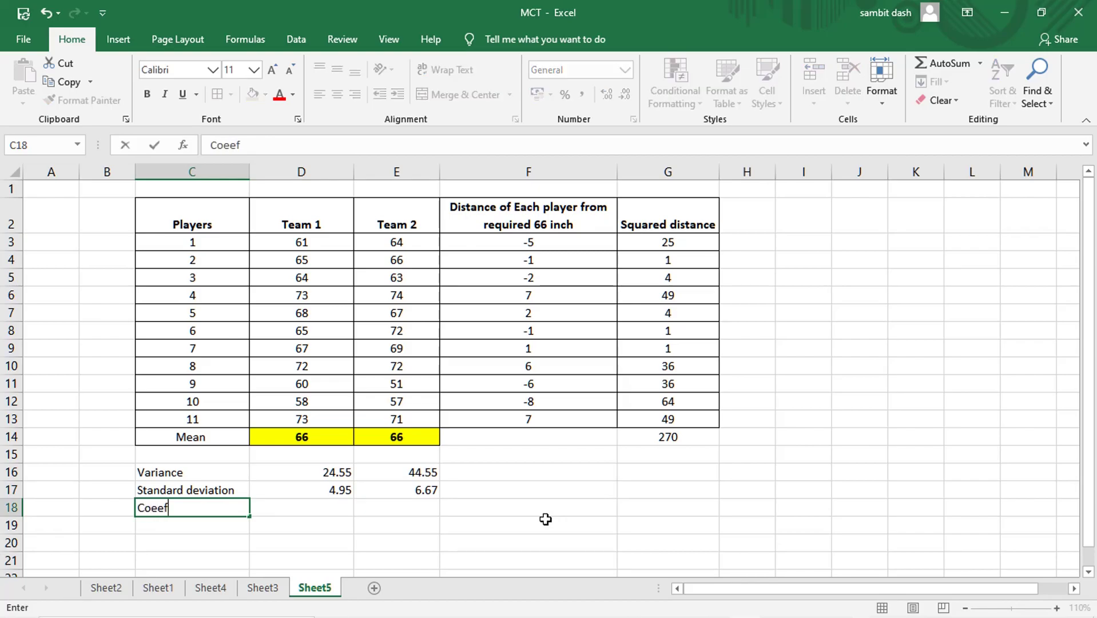
{"action": "key", "text": "BackSpace"}
{"action": "key", "text": "BackSpace"}
{"action": "key", "text": "BackSpace"}
{"action": "key", "text": "BackSpace"}
{"action": "type", "text": "eff of Var"}
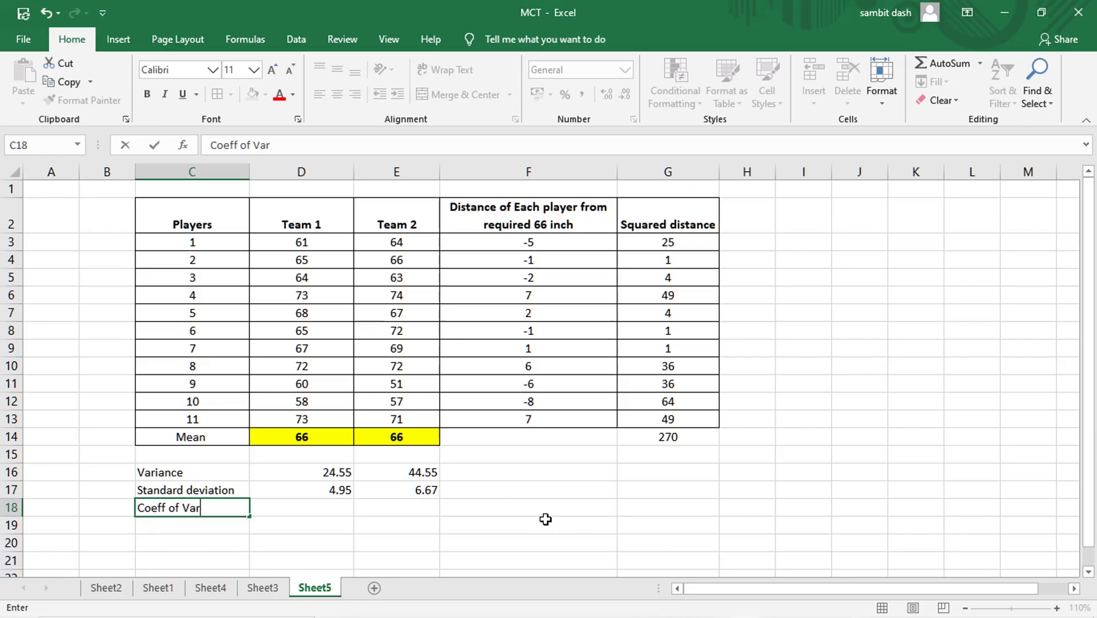
{"action": "key", "text": "Tab"}
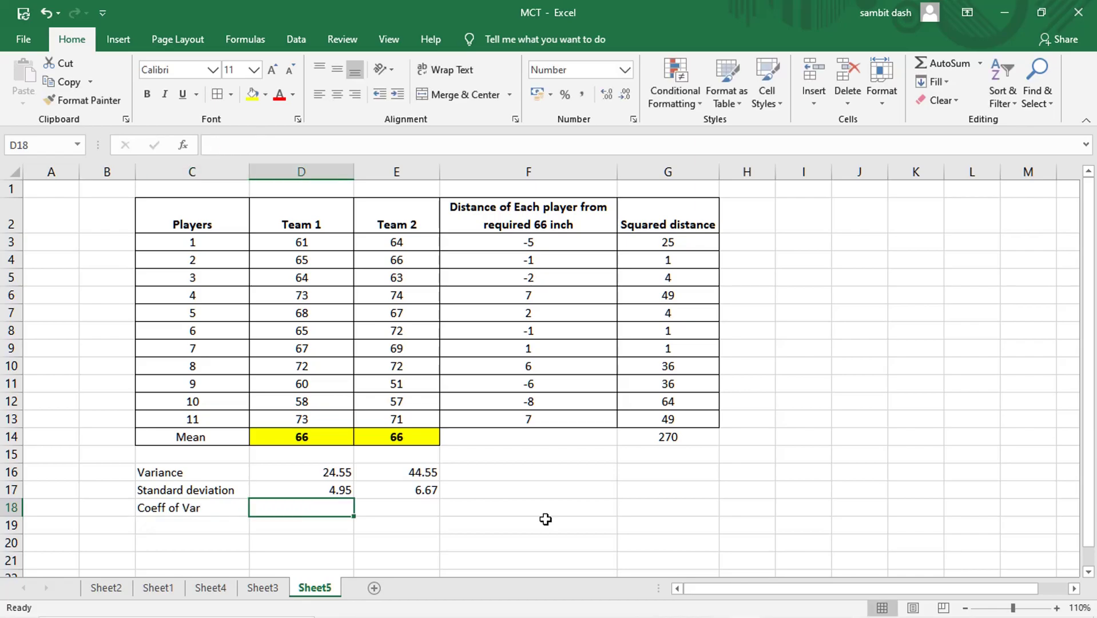
- Calculate the Team 1 coefficient of variation in D18 as standard deviation divided by mean with =D17/D14
{"action": "type", "text": "="}
{"action": "key", "text": "Up"}
{"action": "key", "text": "Up"}
{"action": "key", "text": "Up"}
{"action": "key", "text": "Up"}
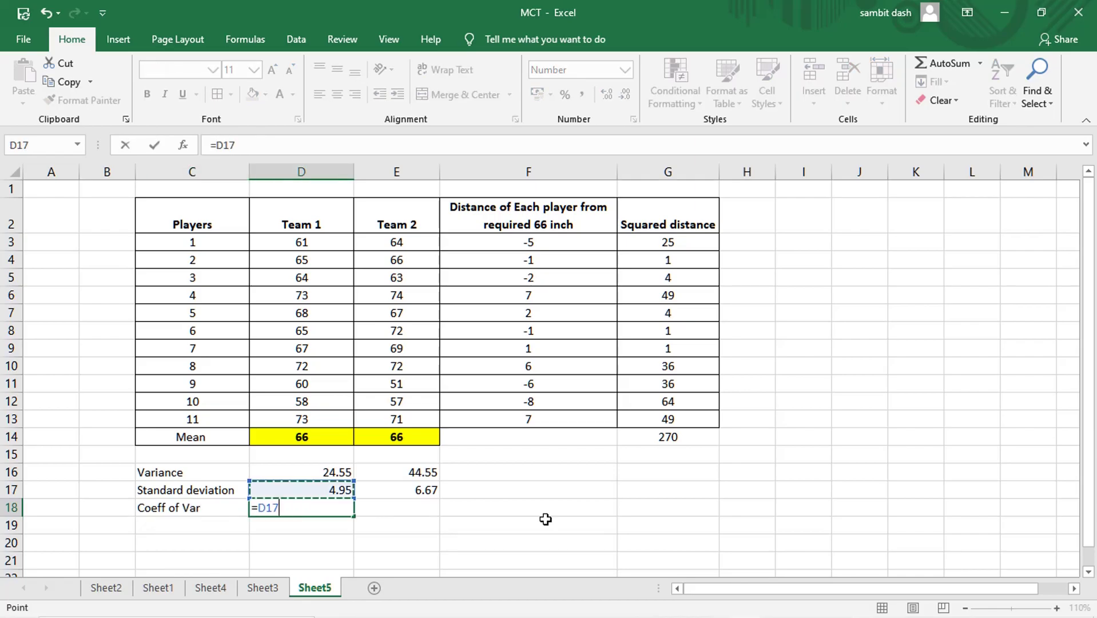
{"action": "key", "text": "Down"}
{"action": "key", "text": "Down"}
{"action": "key", "text": "Down"}
{"action": "type", "text": "/"}
{"action": "key", "text": "Up"}
{"action": "key", "text": "Up"}
{"action": "key", "text": "Up"}
{"action": "key", "text": "Up"}
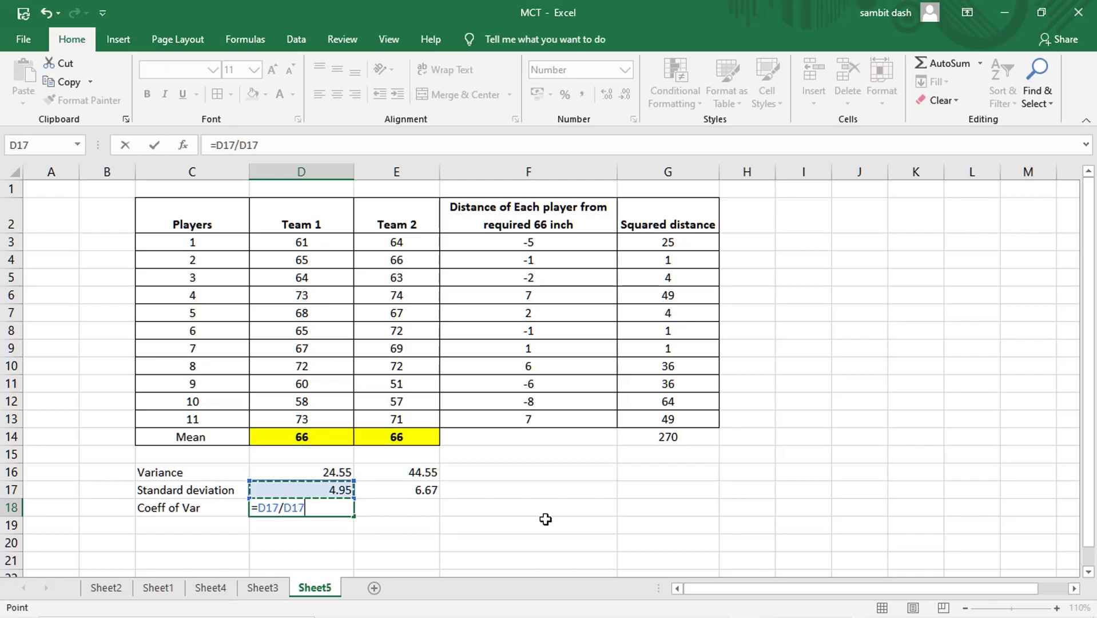
{"action": "key", "text": "Return"}
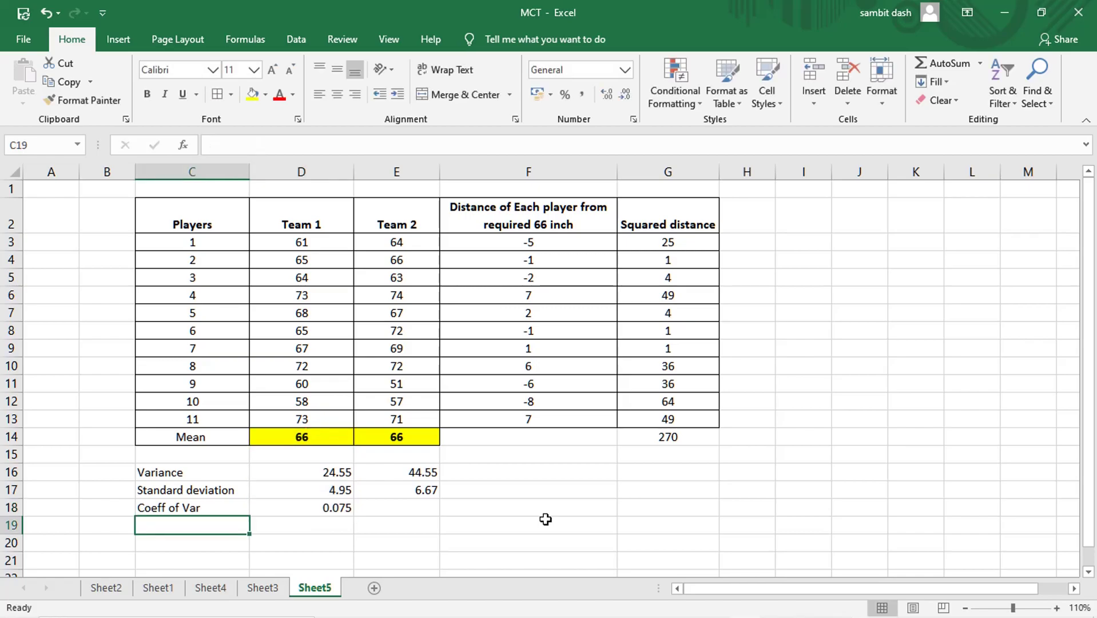
- Copy the coefficient of variation formula from D18 to E18 for Team 2
{"action": "key", "text": "Up"}
{"action": "key", "text": "Right"}
{"action": "key", "text": "ctrl+c"}
{"action": "key", "text": "Right"}
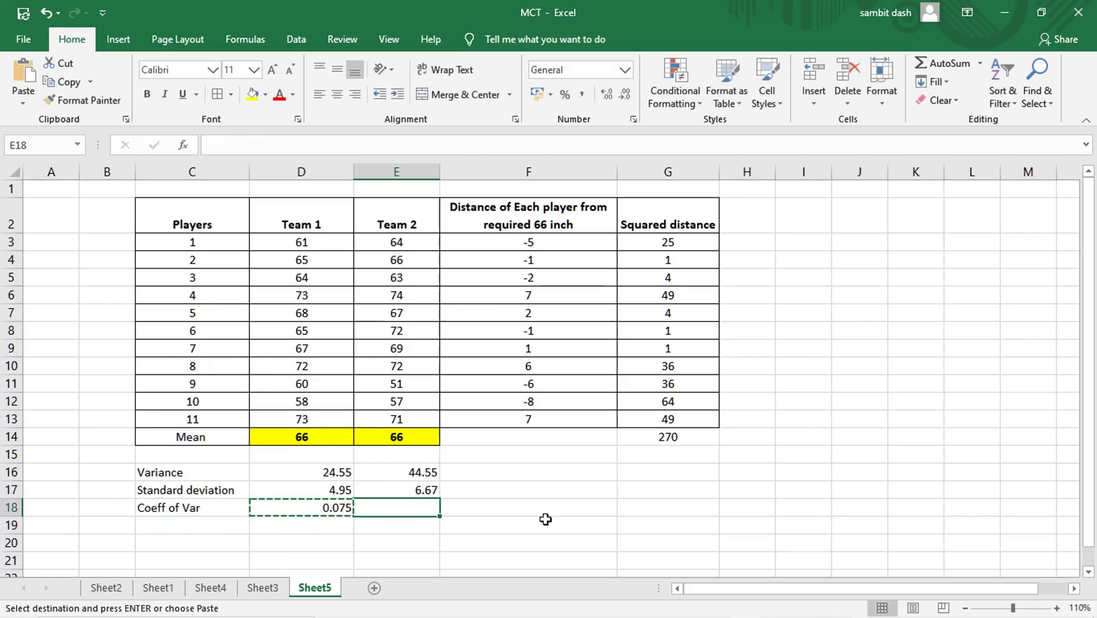
{"action": "key", "text": "ctrl+v"}
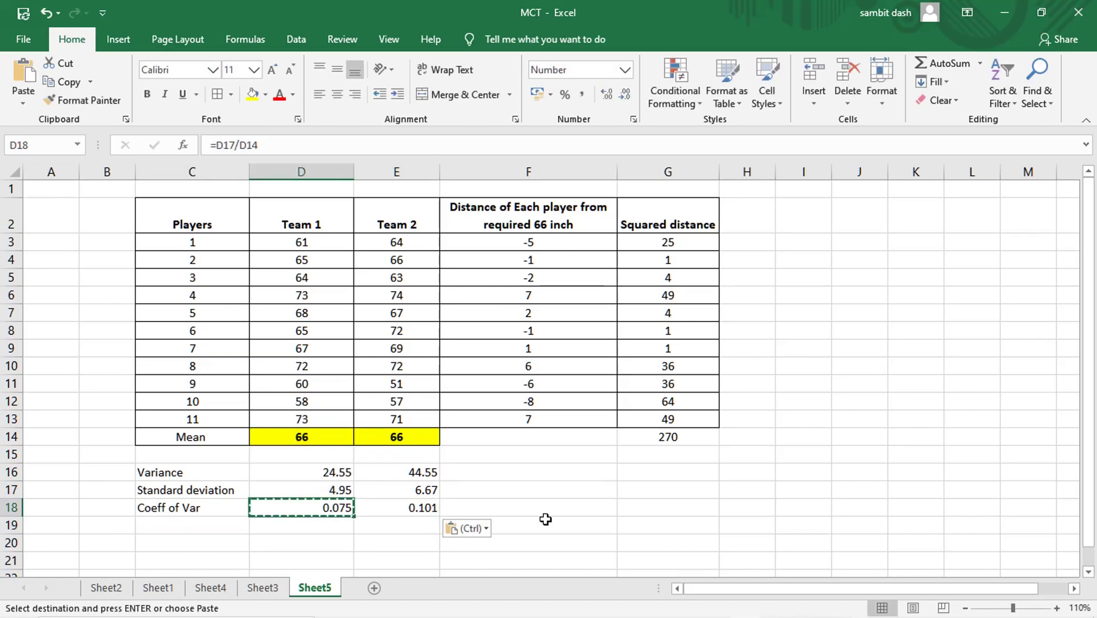
{"action": "key", "text": "Escape"}
{"action": "key", "text": "Right"}
{"action": "key", "text": "Left"}
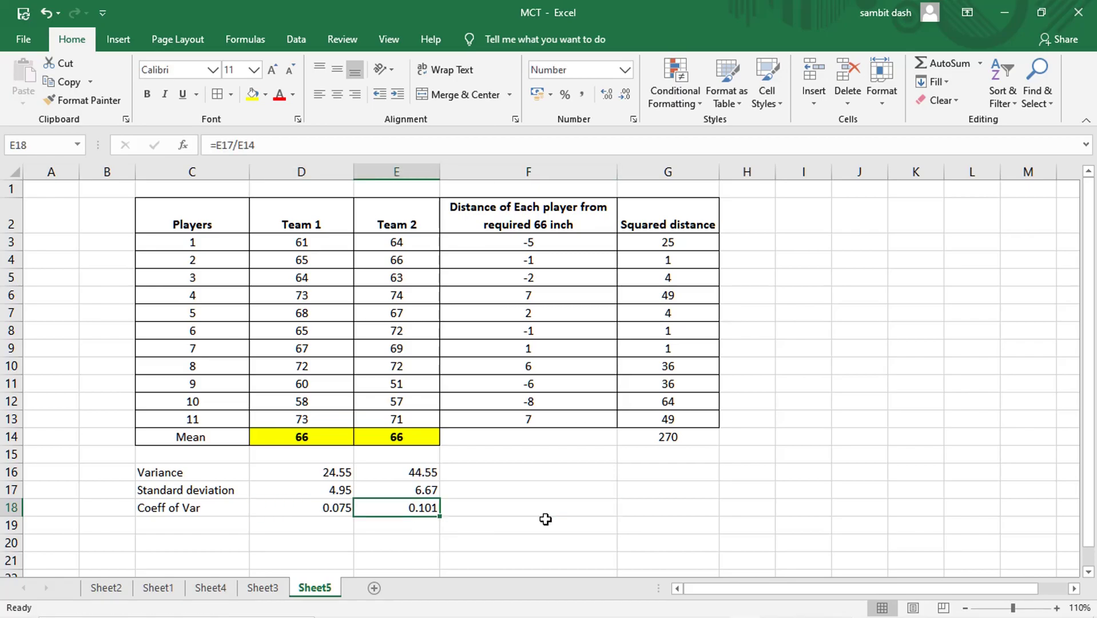
{"action": "key", "text": "XF86AudioLowerVolume"}
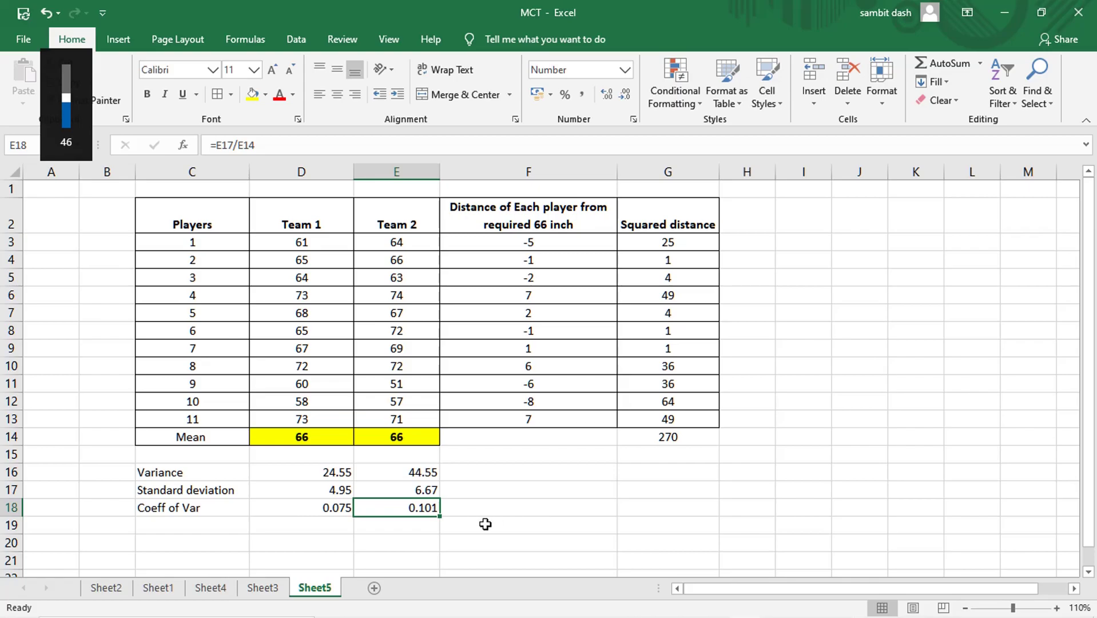
- Format both teams' coefficients of variation in D18:E18 as whole percentages
{"action": "left_click", "coordinate": [271, 144]}
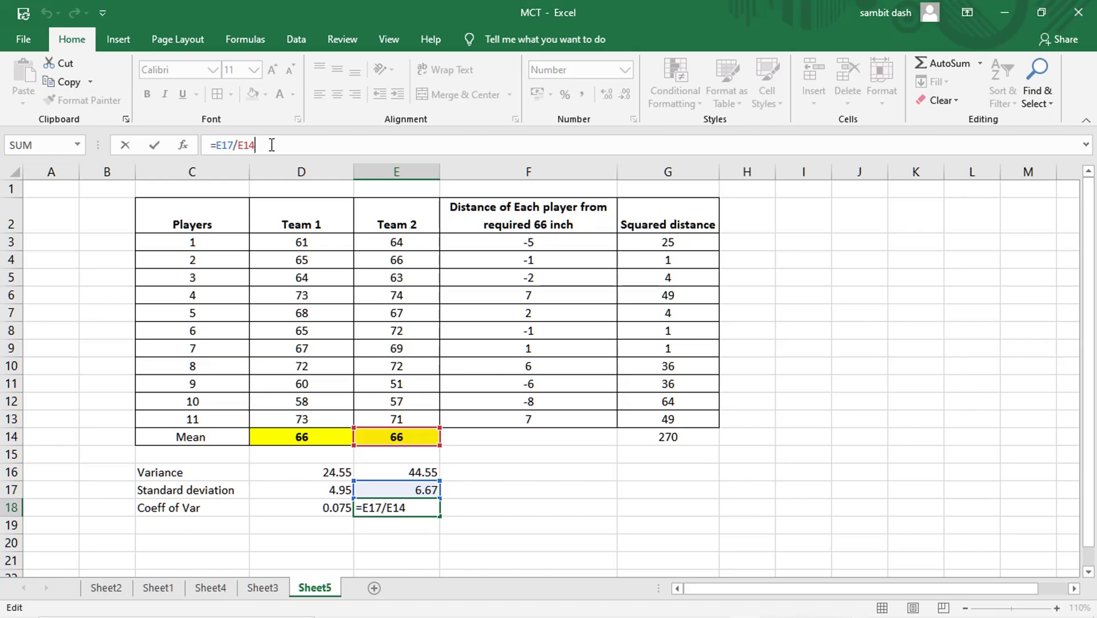
{"action": "key", "text": "Return"}
{"action": "key", "text": "Up"}
{"action": "key", "text": "Left"}
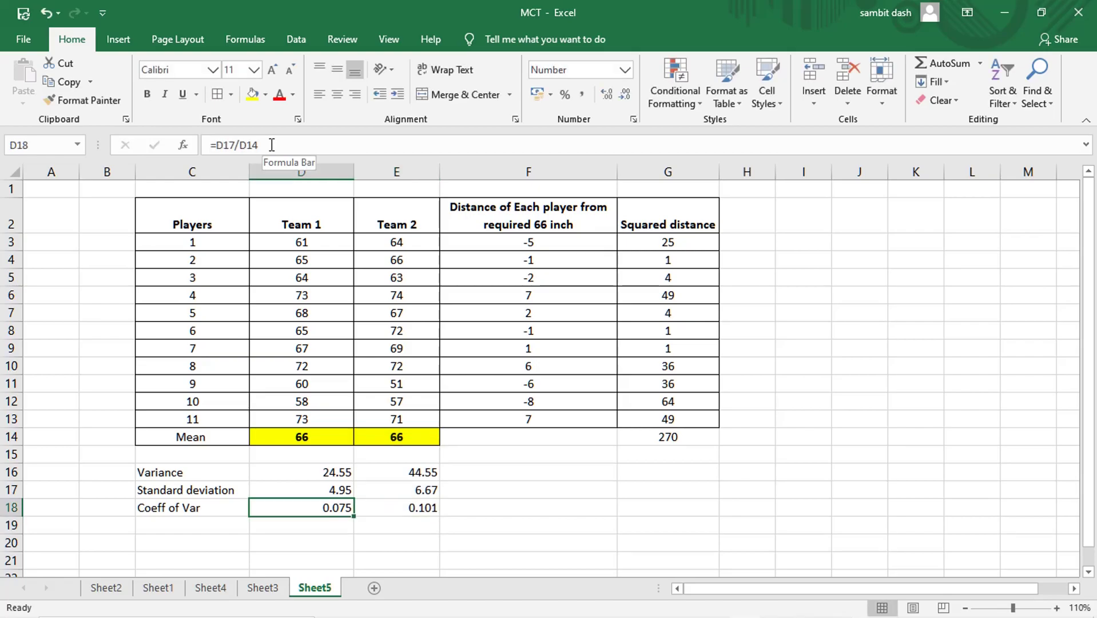
{"action": "key", "text": "shift+Right"}
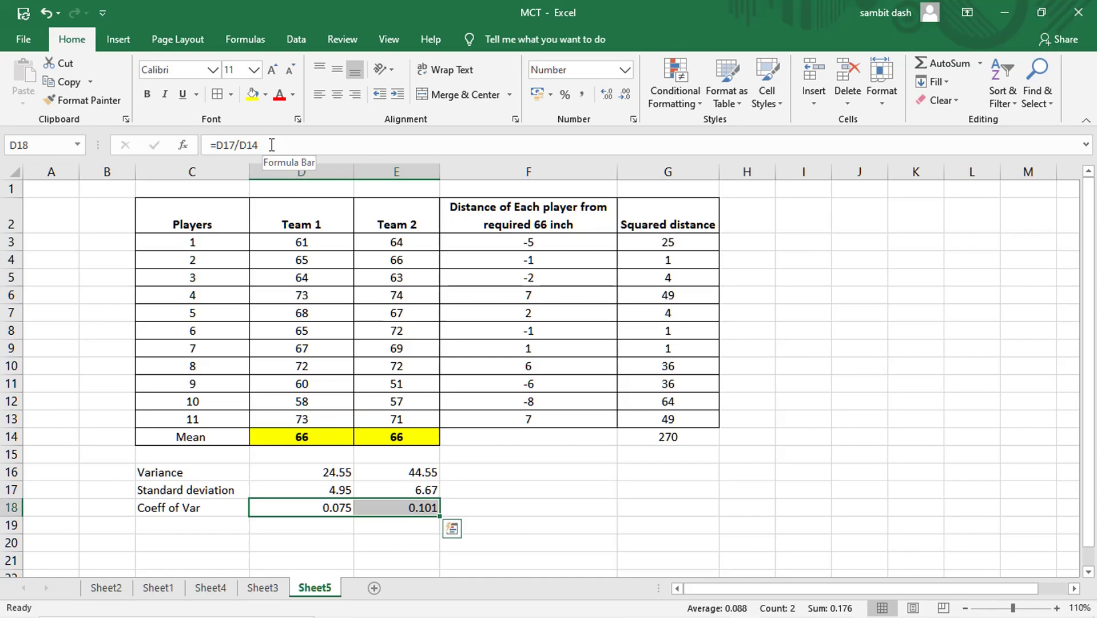
{"action": "left_click", "coordinate": [565, 94]}
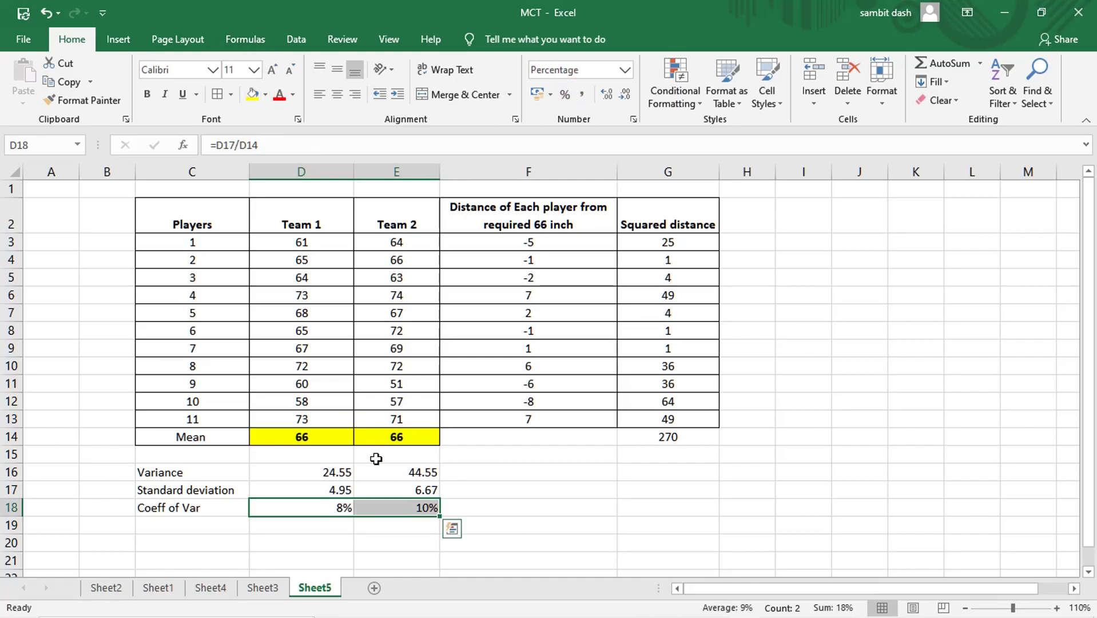
{"action": "key", "text": "Left"}
{"action": "key", "text": "Right"}
{"action": "key", "text": "Right"}
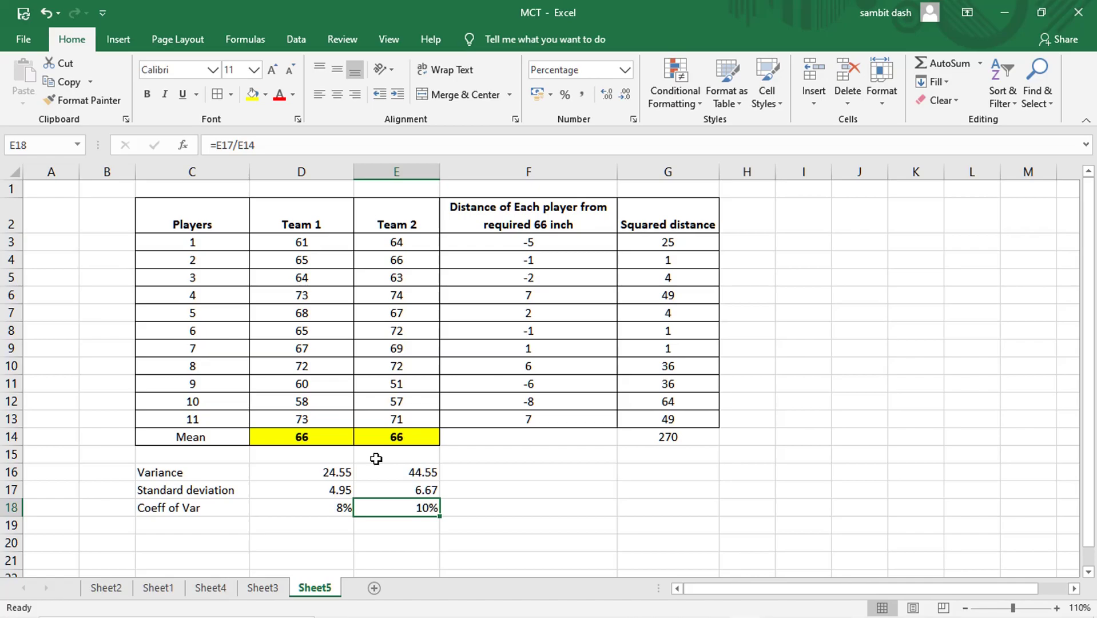
- Review the coefficient of variation, standard deviation and mean cells that feed the Team 1 calculation
{"action": "key", "text": "Left"}
{"action": "key", "text": "Left"}
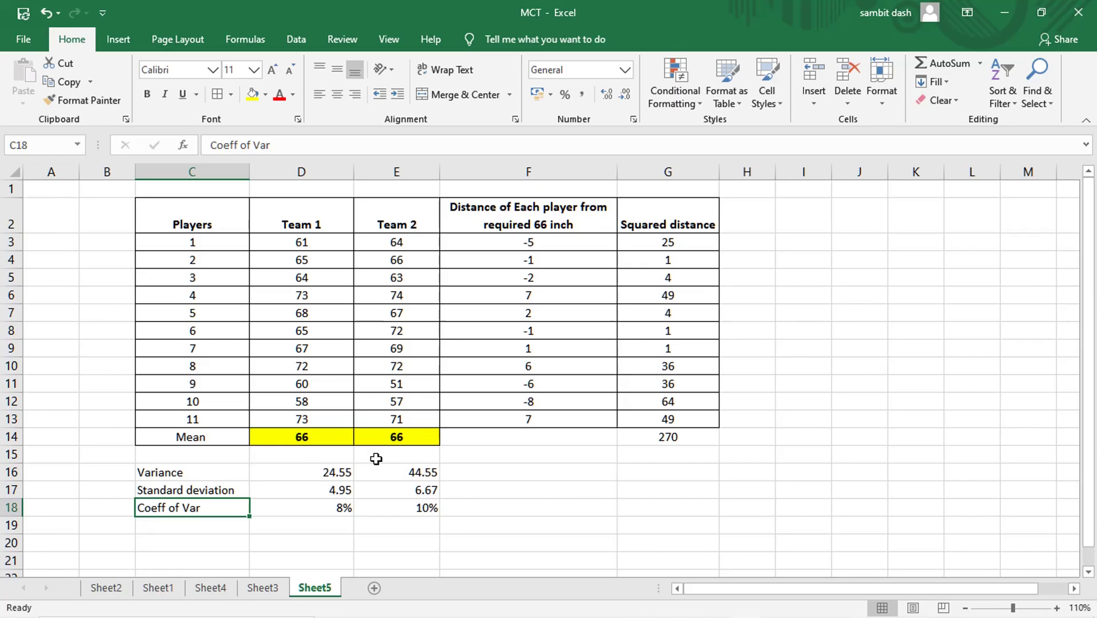
{"action": "key", "text": "Up"}
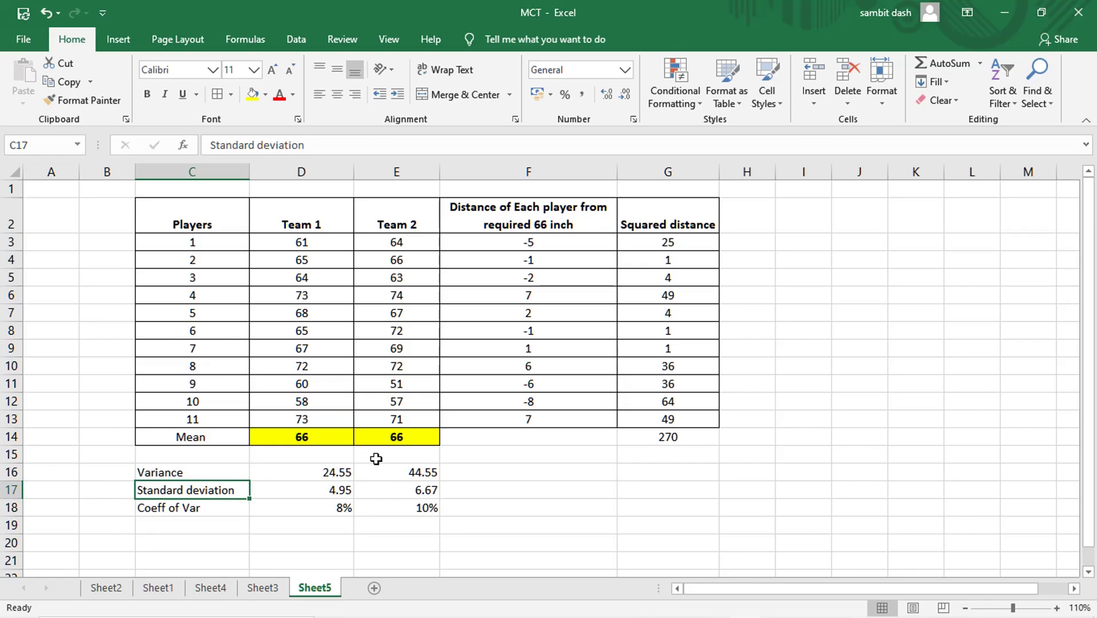
{"action": "key", "text": "Right"}
{"action": "key", "text": "Up"}
{"action": "key", "text": "Up"}
{"action": "key", "text": "Up"}
{"action": "key", "text": "shift+Right"}
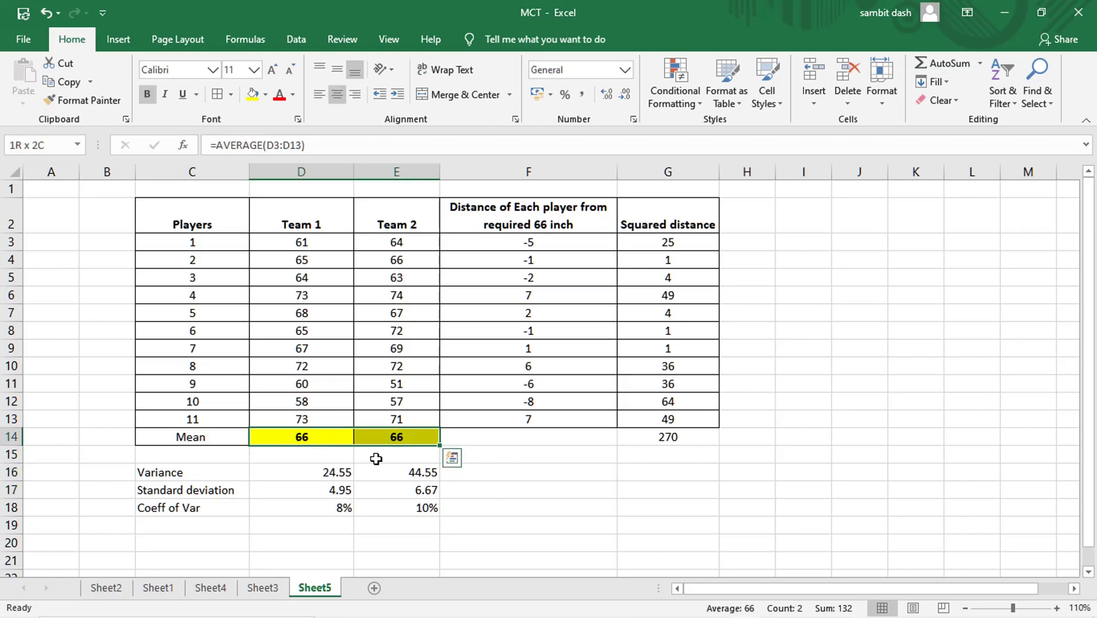
{"action": "key", "text": "Down"}
{"action": "key", "text": "Down"}
{"action": "key", "text": "Down"}
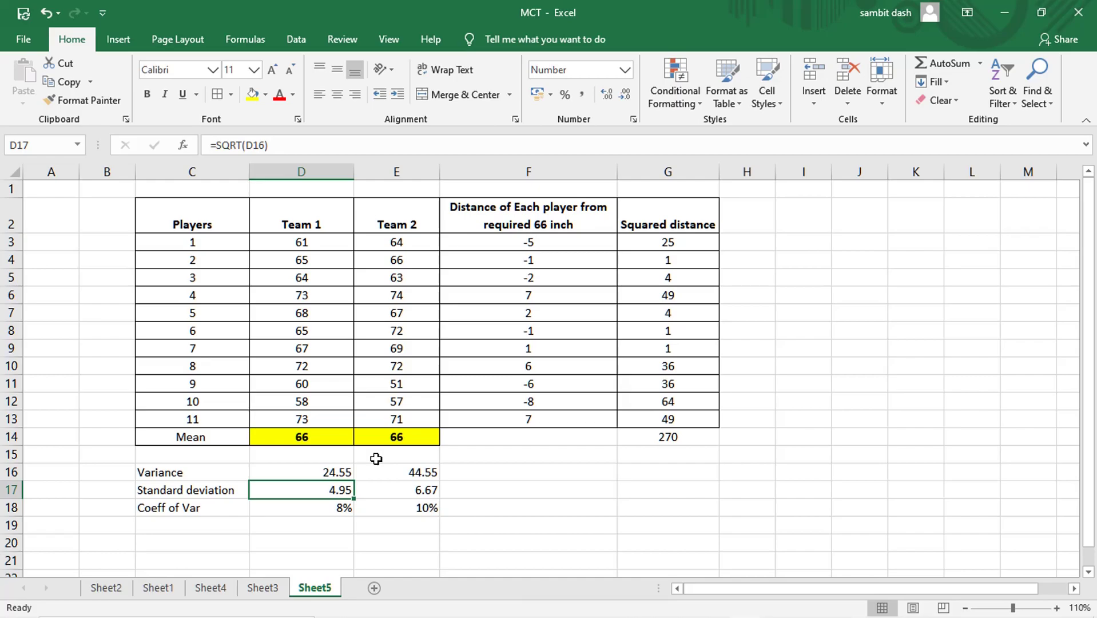
{"action": "key", "text": "Down"}
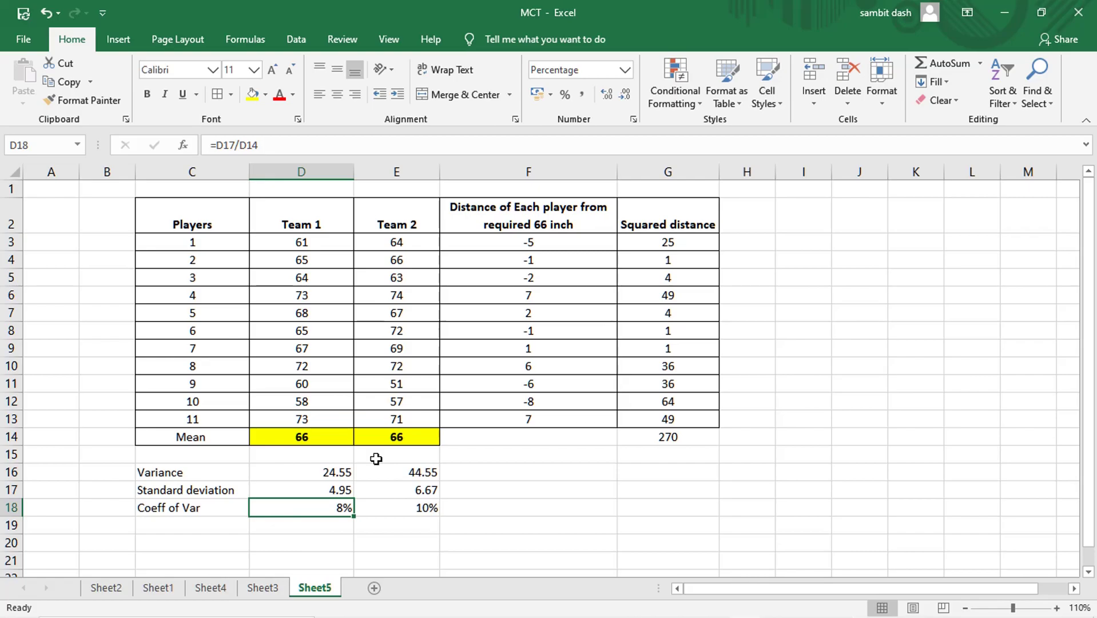
{"action": "key", "text": "Left"}
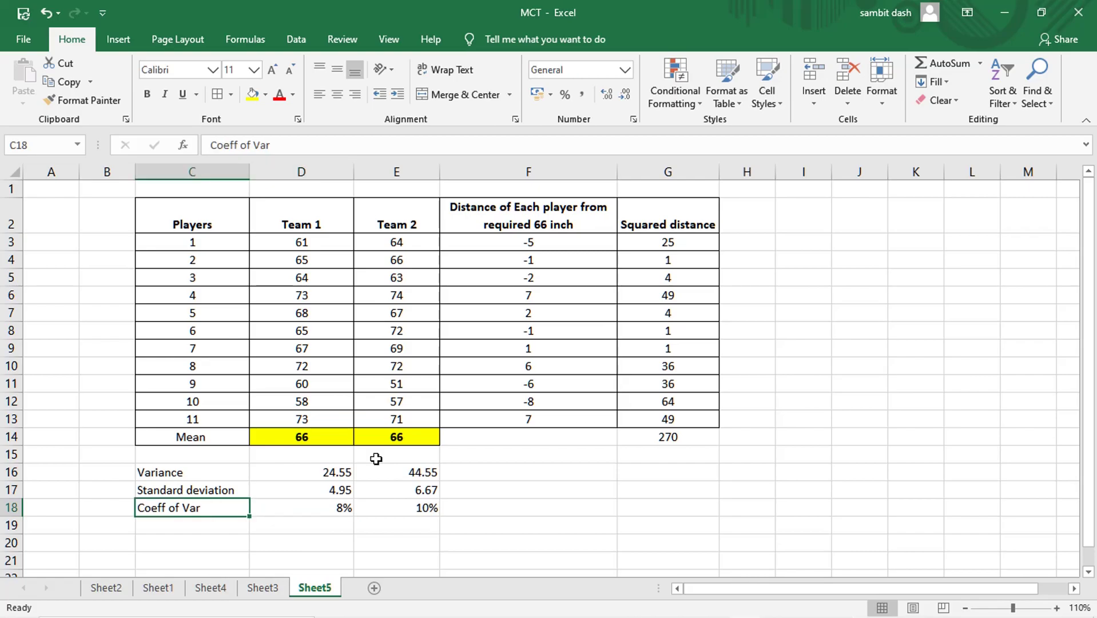
{"action": "key", "text": "Right"}
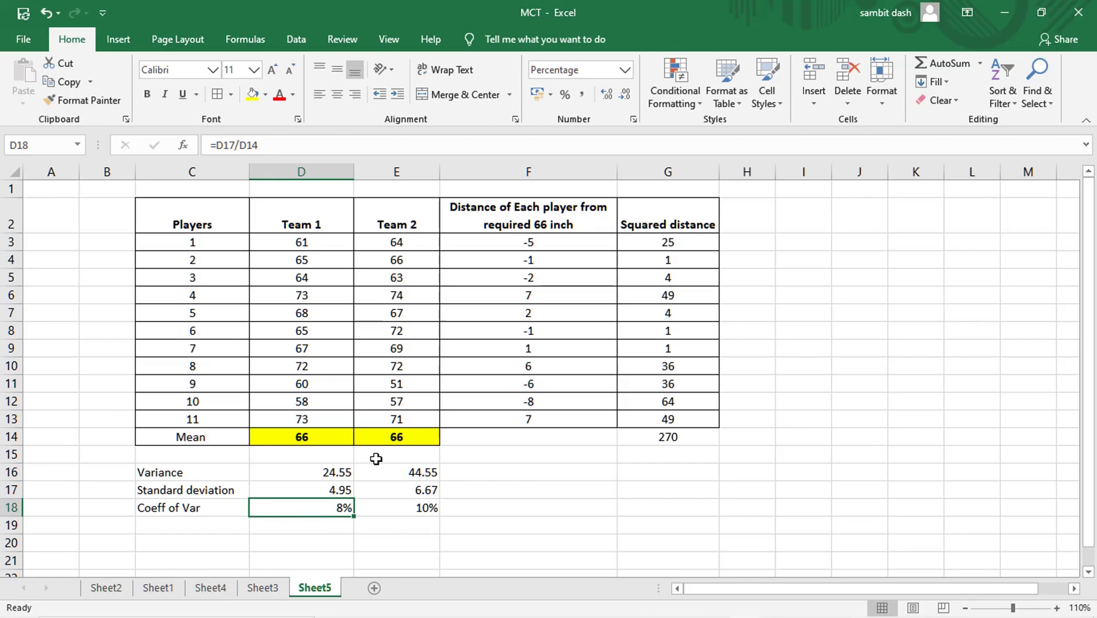
{"action": "key", "text": "Up"}
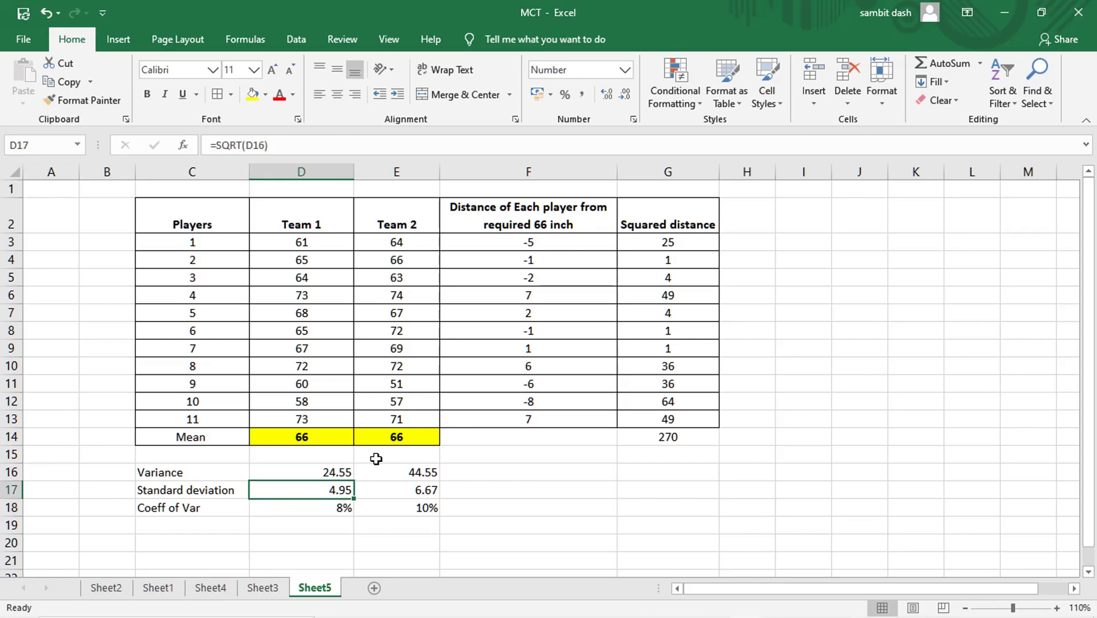
{"action": "key", "text": "Down"}
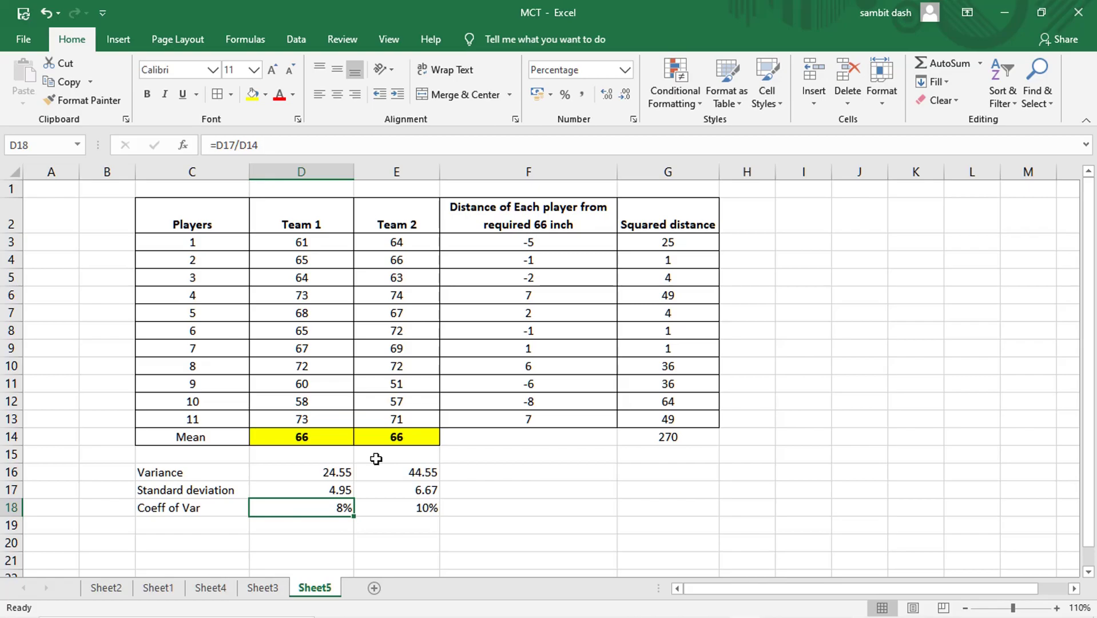
- Label cell C19 "Range" beneath the coefficient of variation row
{"action": "key", "text": "Down"}
{"action": "key", "text": "Left"}
{"action": "type", "text": "Ra"}
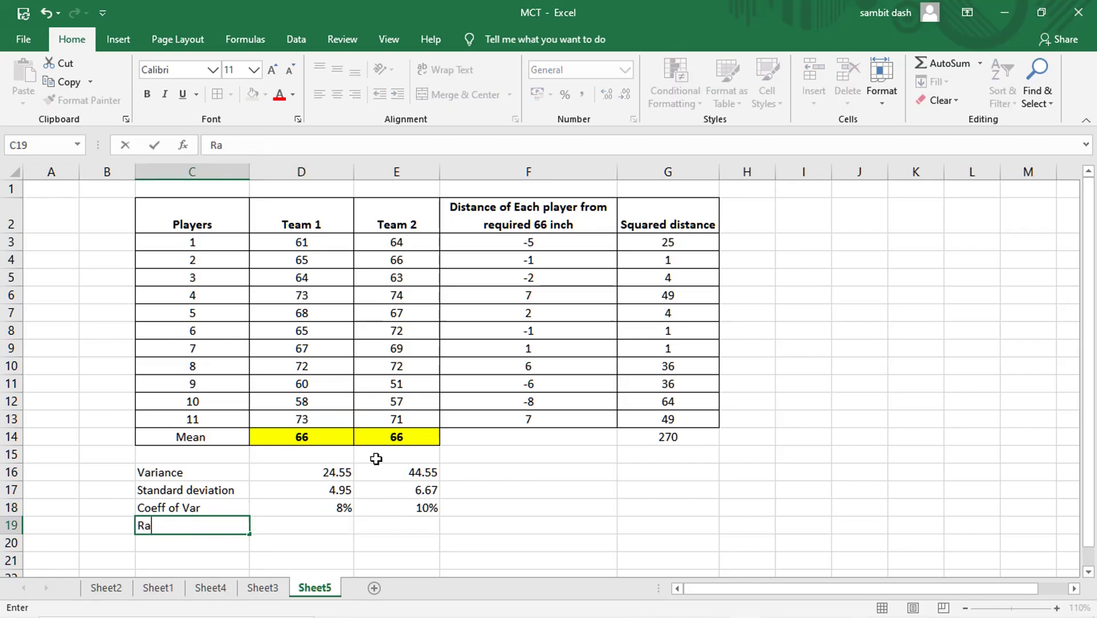
{"action": "type", "text": "nge"}
{"action": "key", "text": "Tab"}
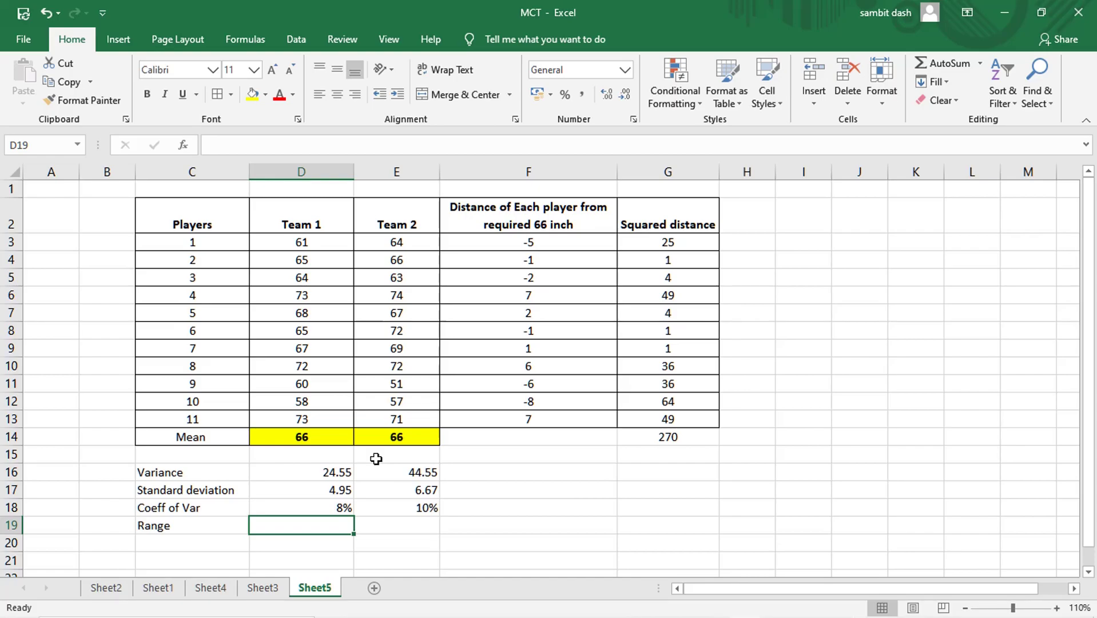
- Examine the Team 1 heights in D3:D13 for the tallest and shortest players
{"action": "key", "text": "Up"}
{"action": "key", "text": "Up"}
{"action": "key", "text": "Up"}
{"action": "key", "text": "Up"}
{"action": "key", "text": "Up"}
{"action": "key", "text": "Up"}
{"action": "key", "text": "Up"}
{"action": "key", "text": "Up"}
{"action": "key", "text": "Up"}
{"action": "key", "text": "Up"}
{"action": "key", "text": "Up"}
{"action": "key", "text": "Up"}
{"action": "key", "text": "Up"}
{"action": "key", "text": "Up"}
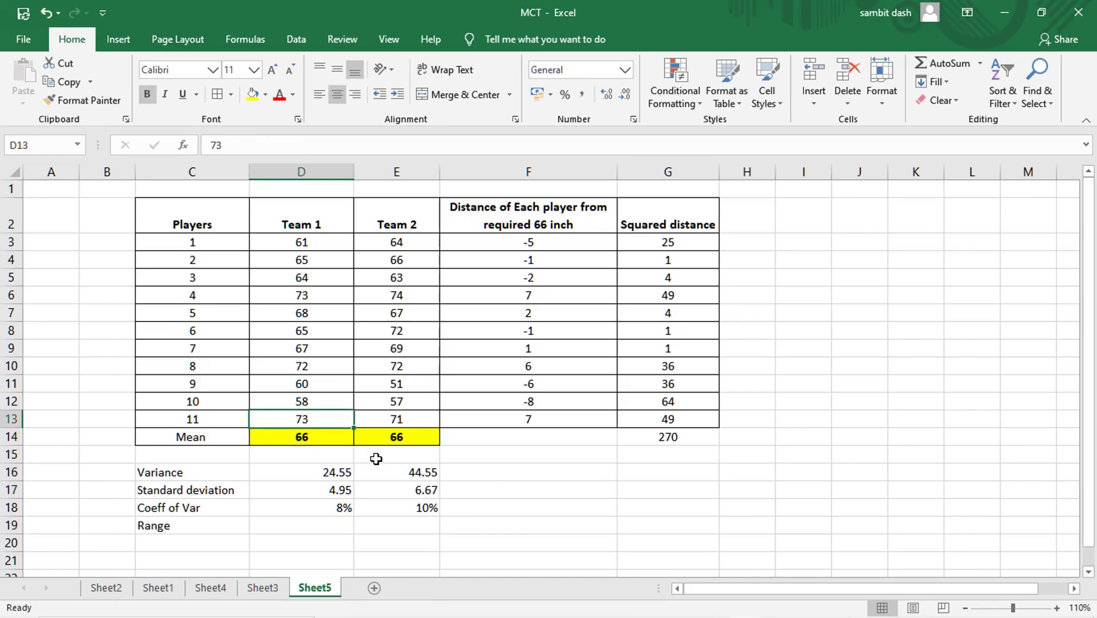
{"action": "key", "text": "Up"}
{"action": "key", "text": "Up"}
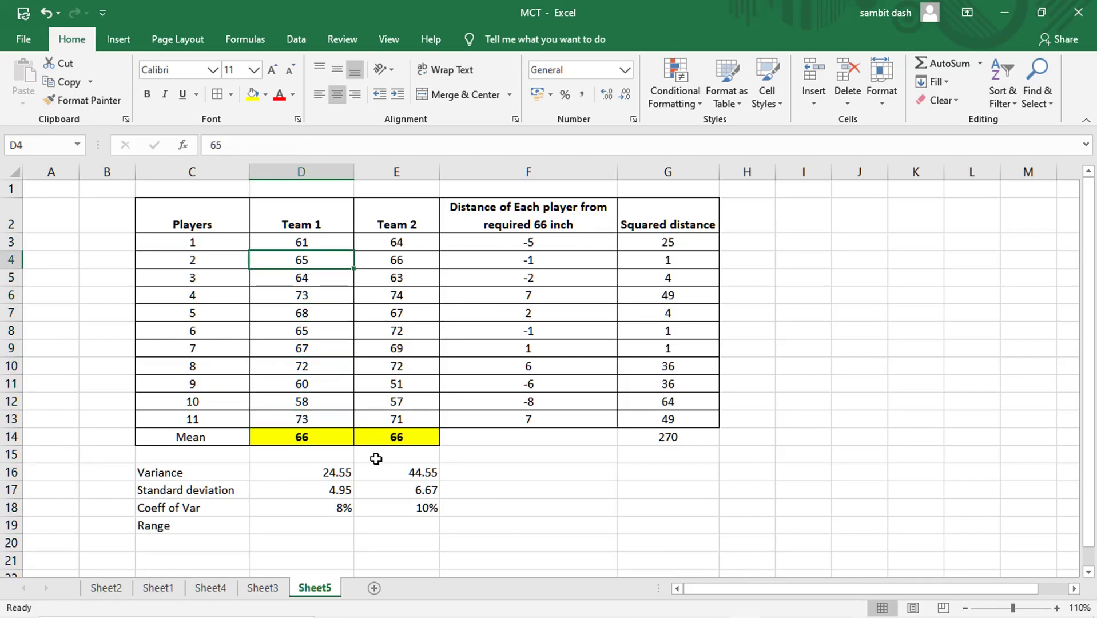
{"action": "key", "text": "Down"}
{"action": "key", "text": "Down"}
{"action": "key", "text": "Down"}
{"action": "key", "text": "Down"}
{"action": "key", "text": "Down"}
{"action": "key", "text": "Down"}
{"action": "key", "text": "Down"}
{"action": "key", "text": "Down"}
{"action": "key", "text": "Down"}
{"action": "key", "text": "Down"}
{"action": "key", "text": "Down"}
{"action": "key", "text": "Up"}
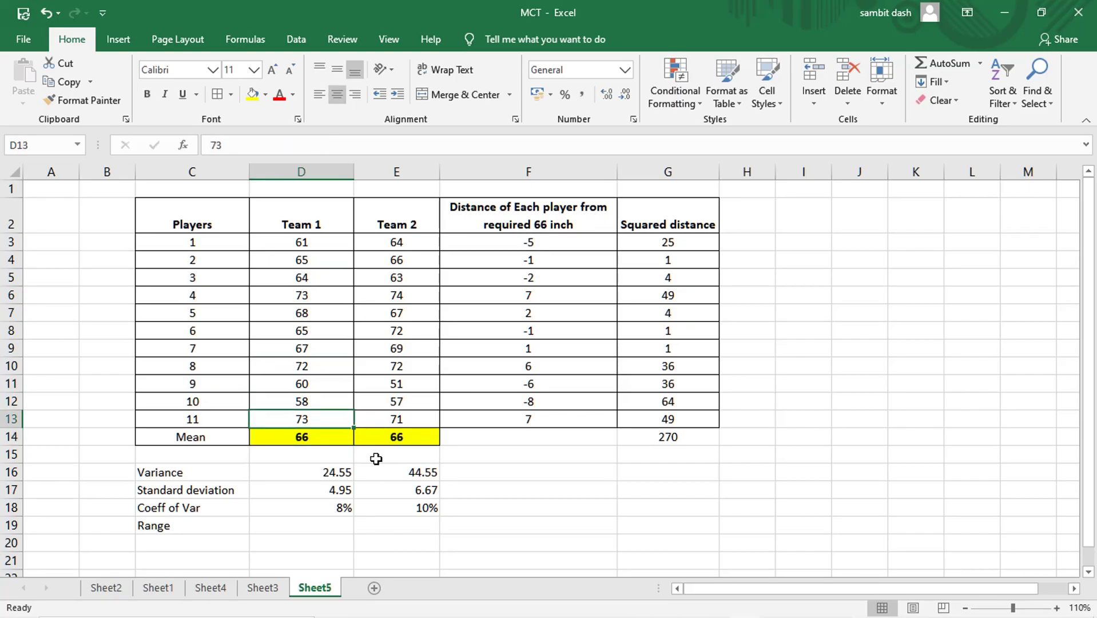
- Calculate the Team 1 range in D19 as the highest minus the lowest height with =D13-D12
{"action": "key", "text": "Down"}
{"action": "key", "text": "Down"}
{"action": "key", "text": "Down"}
{"action": "key", "text": "Down"}
{"action": "key", "text": "Down"}
{"action": "key", "text": "Down"}
{"action": "type", "text": "=ran"}
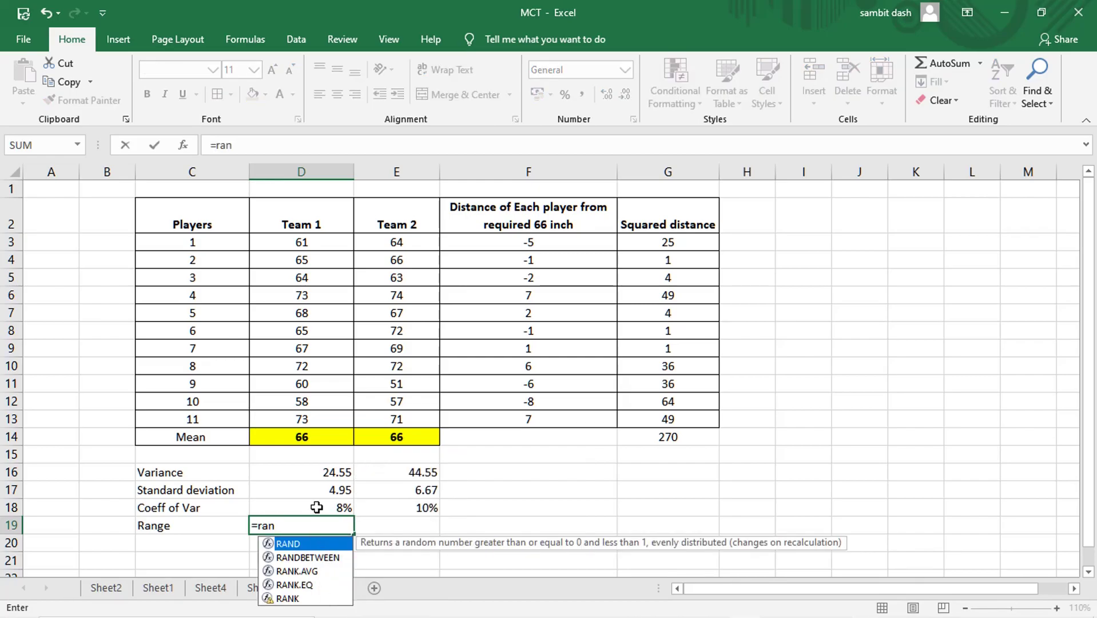
{"action": "type", "text": "g"}
{"action": "key", "text": "BackSpace"}
{"action": "key", "text": "BackSpace"}
{"action": "key", "text": "BackSpace"}
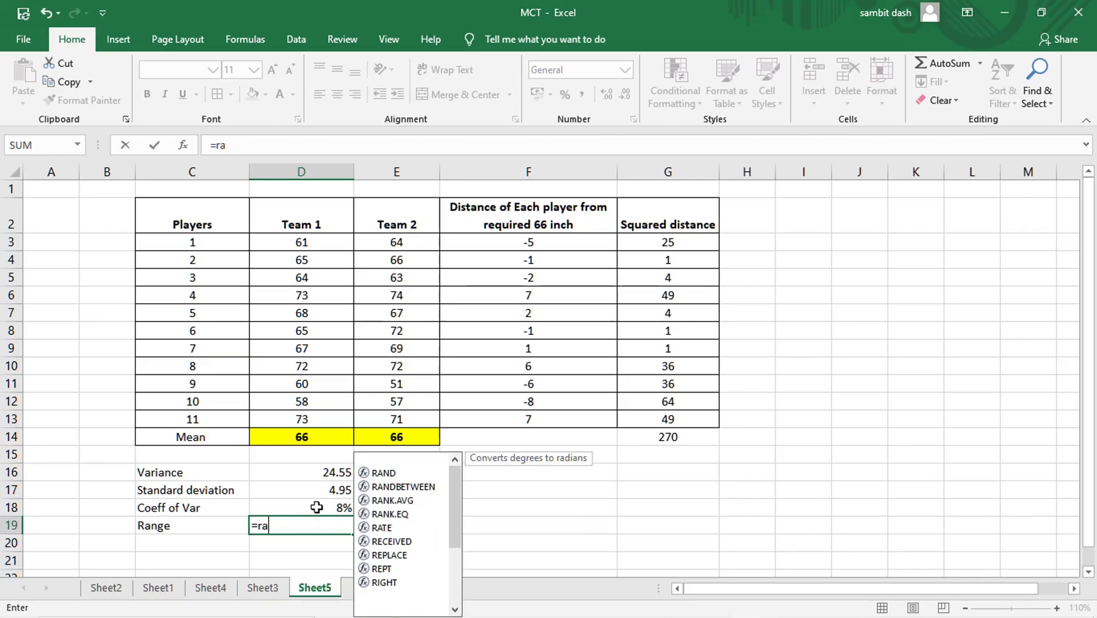
{"action": "key", "text": "BackSpace"}
{"action": "key", "text": "Up"}
{"action": "key", "text": "Up"}
{"action": "key", "text": "Up"}
{"action": "key", "text": "Up"}
{"action": "key", "text": "Up"}
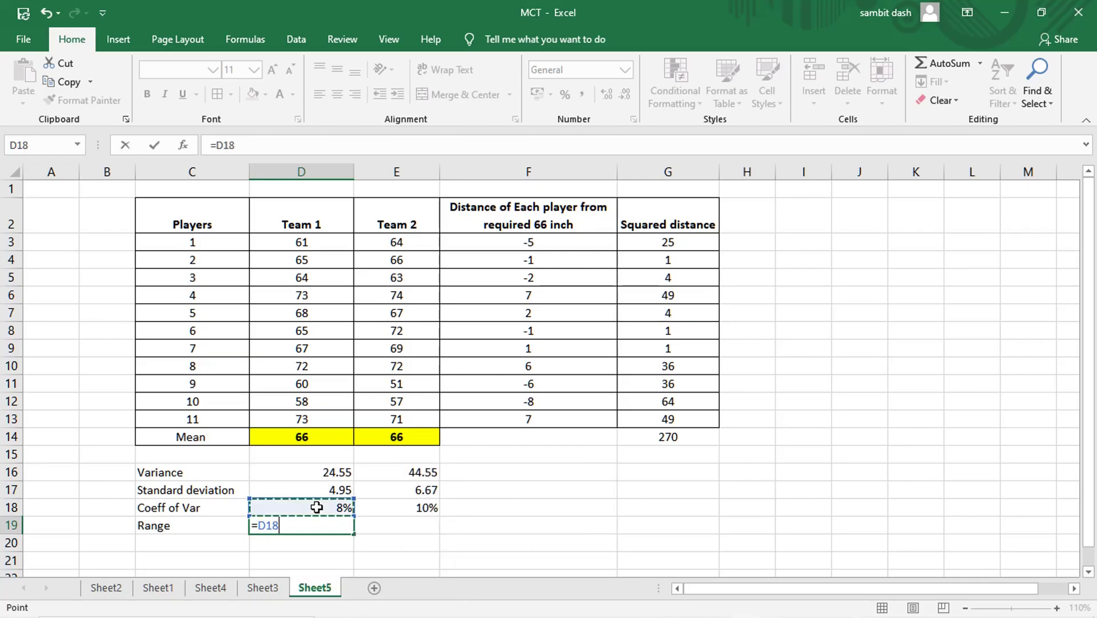
{"action": "key", "text": "Up"}
{"action": "type", "text": "-"}
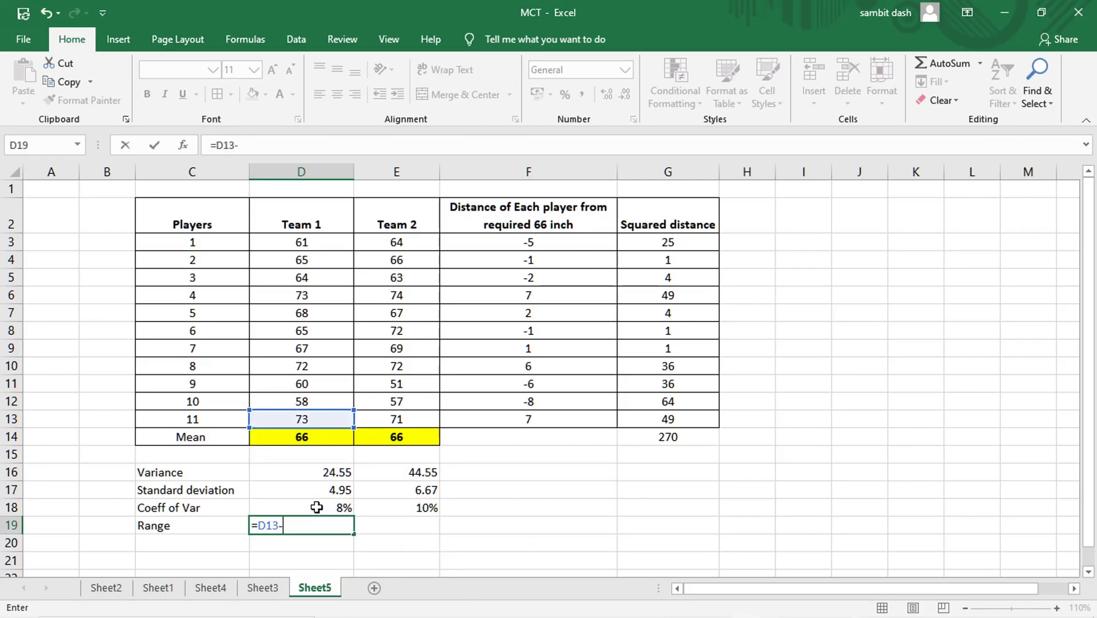
{"action": "key", "text": "Up"}
{"action": "key", "text": "Up"}
{"action": "key", "text": "Up"}
{"action": "key", "text": "Up"}
{"action": "key", "text": "Up"}
{"action": "key", "text": "Up"}
{"action": "key", "text": "Up"}
{"action": "key", "text": "Up"}
{"action": "key", "text": "Down"}
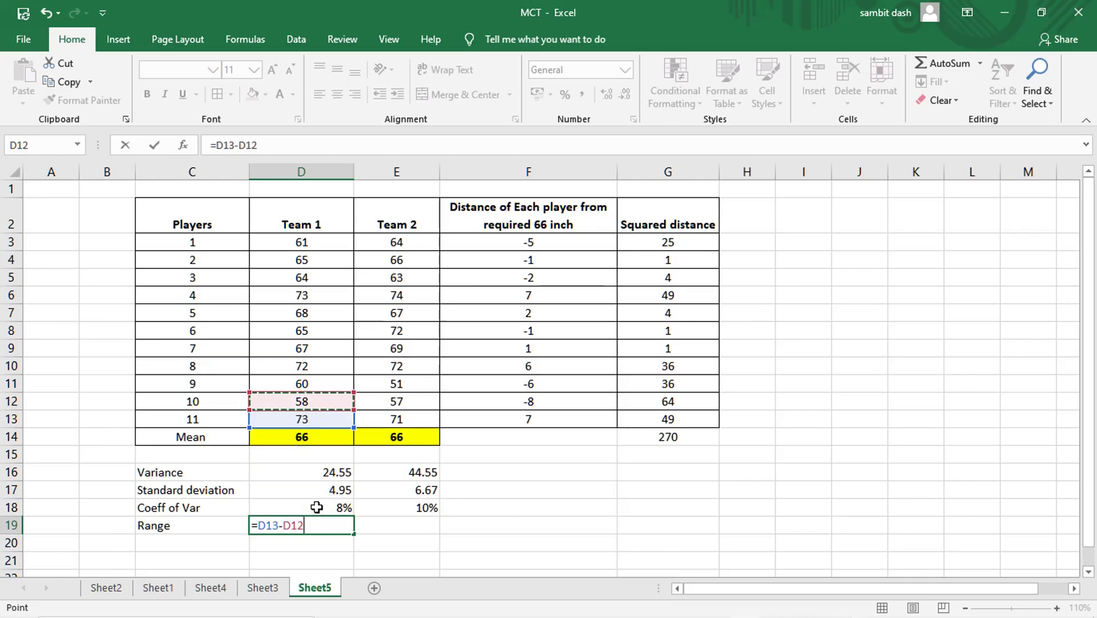
{"action": "key", "text": "Return"}
{"action": "key", "text": "Up"}
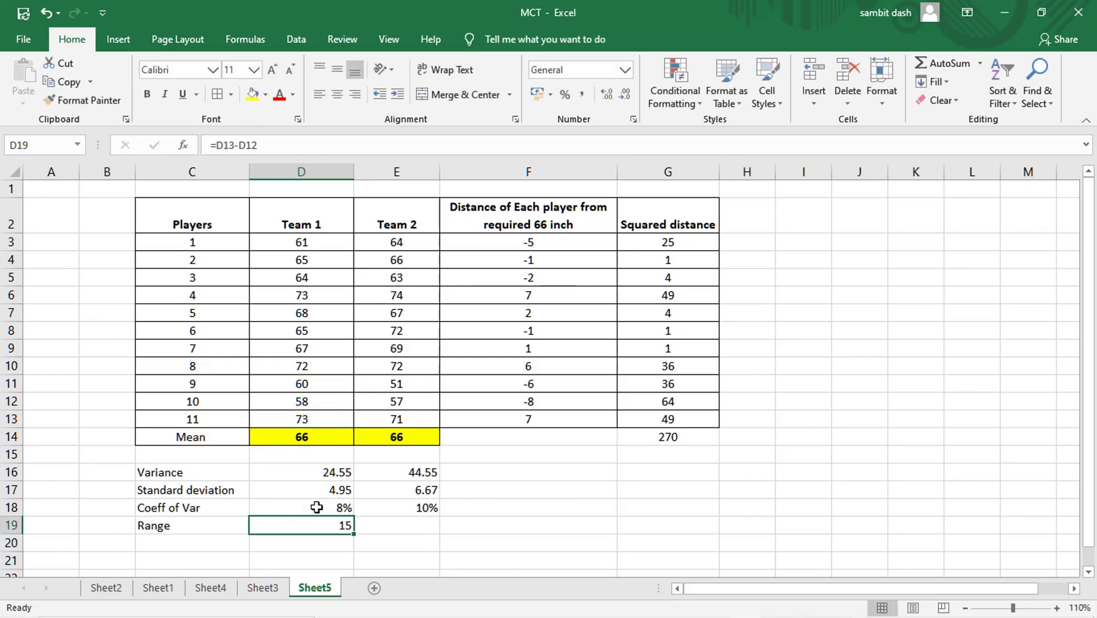
- Calculate the Team 2 range in E19 with =E10-E11
{"action": "key", "text": "Right"}
{"action": "type", "text": "="}
{"action": "key", "text": "Up"}
{"action": "key", "text": "Up"}
{"action": "key", "text": "Up"}
{"action": "key", "text": "Up"}
{"action": "key", "text": "Up"}
{"action": "key", "text": "Up"}
{"action": "key", "text": "Up"}
{"action": "key", "text": "Up"}
{"action": "key", "text": "Up"}
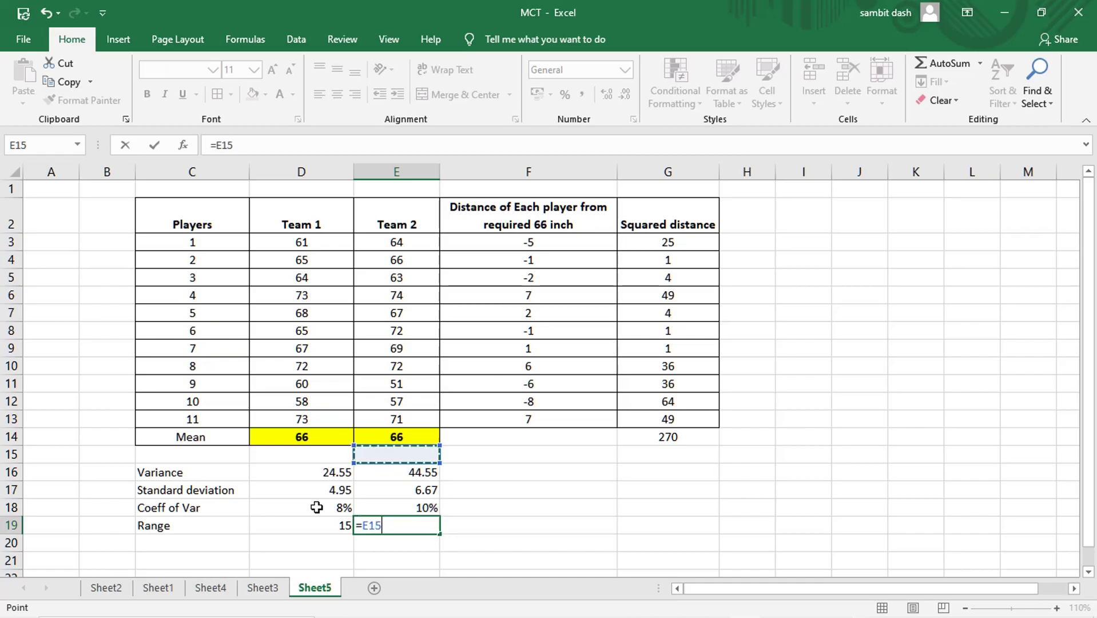
{"action": "type", "text": "-"}
{"action": "key", "text": "Down"}
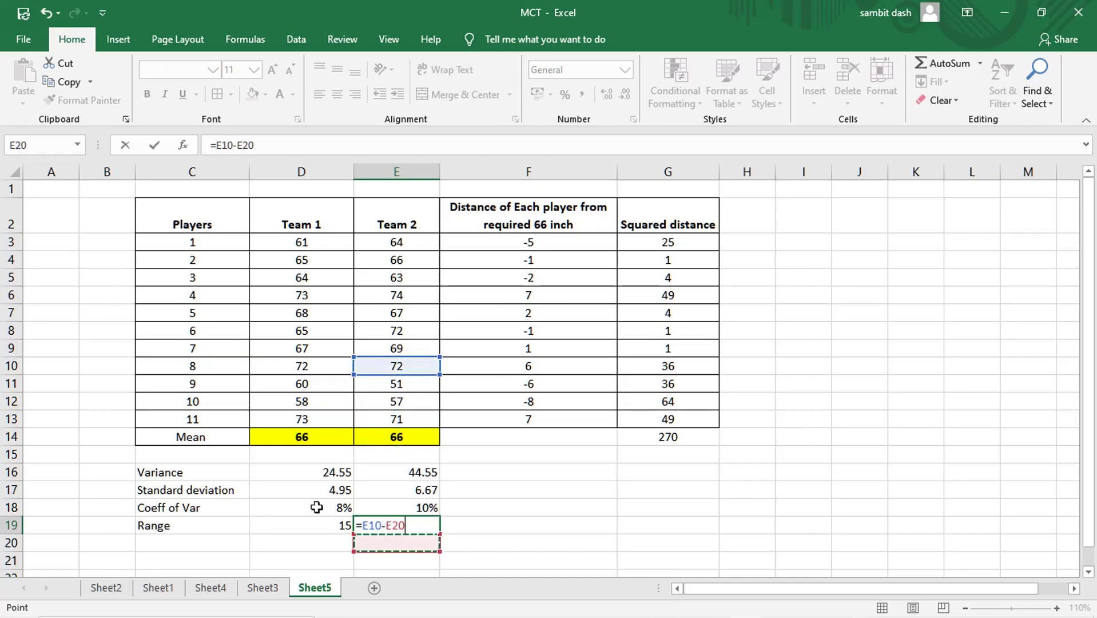
{"action": "key", "text": "Up"}
{"action": "key", "text": "Up"}
{"action": "key", "text": "Up"}
{"action": "key", "text": "Up"}
{"action": "key", "text": "Up"}
{"action": "key", "text": "Up"}
{"action": "key", "text": "Up"}
{"action": "key", "text": "Up"}
{"action": "key", "text": "Up"}
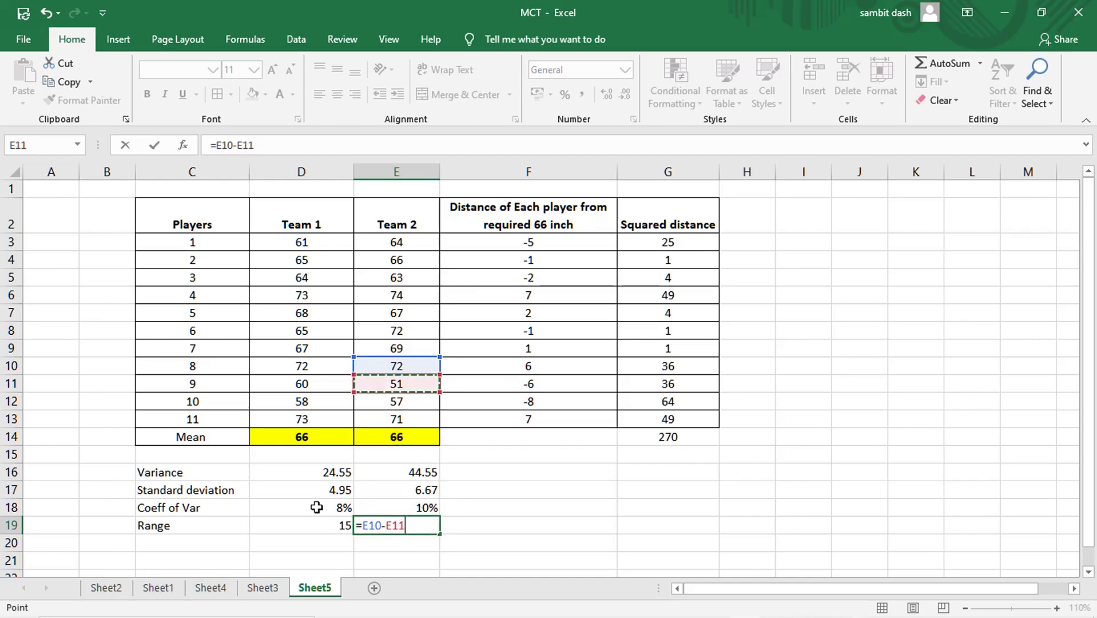
{"action": "key", "text": "Return"}
{"action": "key", "text": "Up"}
- Compare the range and the other dispersion measures of Team 1 and Team 2
{"action": "key", "text": "Left"}
{"action": "key", "text": "Right"}
{"action": "key", "text": "Left"}
{"action": "key", "text": "Up"}
{"action": "key", "text": "Up"}
{"action": "key", "text": "Up"}
{"action": "key", "text": "Down"}
{"action": "key", "text": "Down"}
{"action": "key", "text": "Down"}
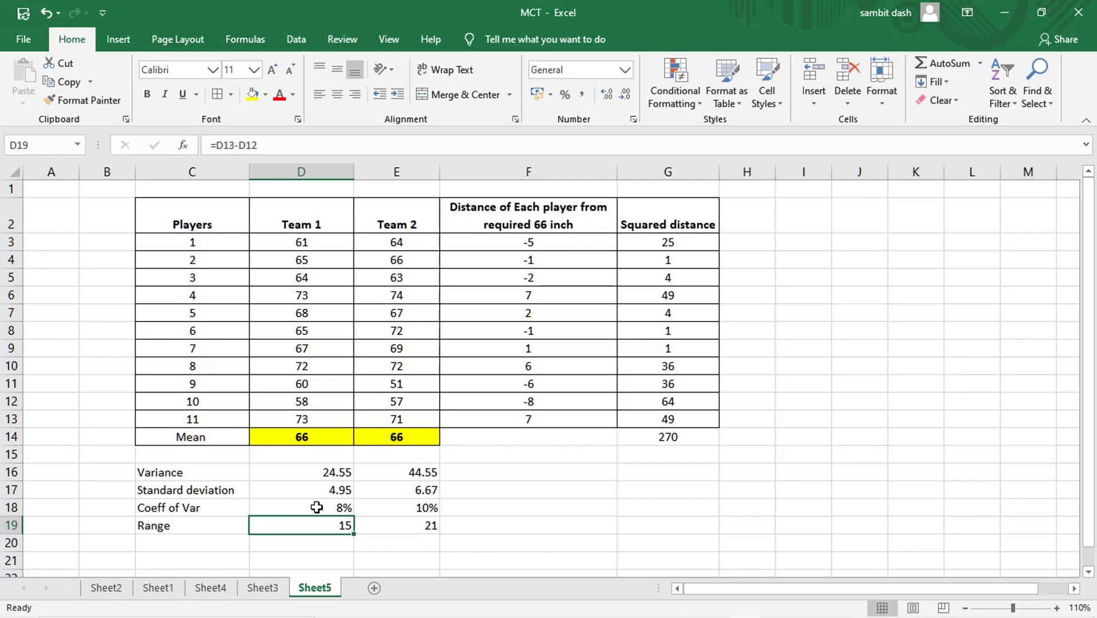
- Fill the "Team 1" header cell D2 with the green theme color to mark it as the better team
{"action": "key", "text": "Up"}
{"action": "key", "text": "Up"}
{"action": "key", "text": "Up"}
{"action": "key", "text": "Up"}
{"action": "key", "text": "Up"}
{"action": "key", "text": "Up"}
{"action": "key", "text": "Up"}
{"action": "key", "text": "Up"}
{"action": "key", "text": "Up"}
{"action": "key", "text": "Up"}
{"action": "key", "text": "Up"}
{"action": "key", "text": "Up"}
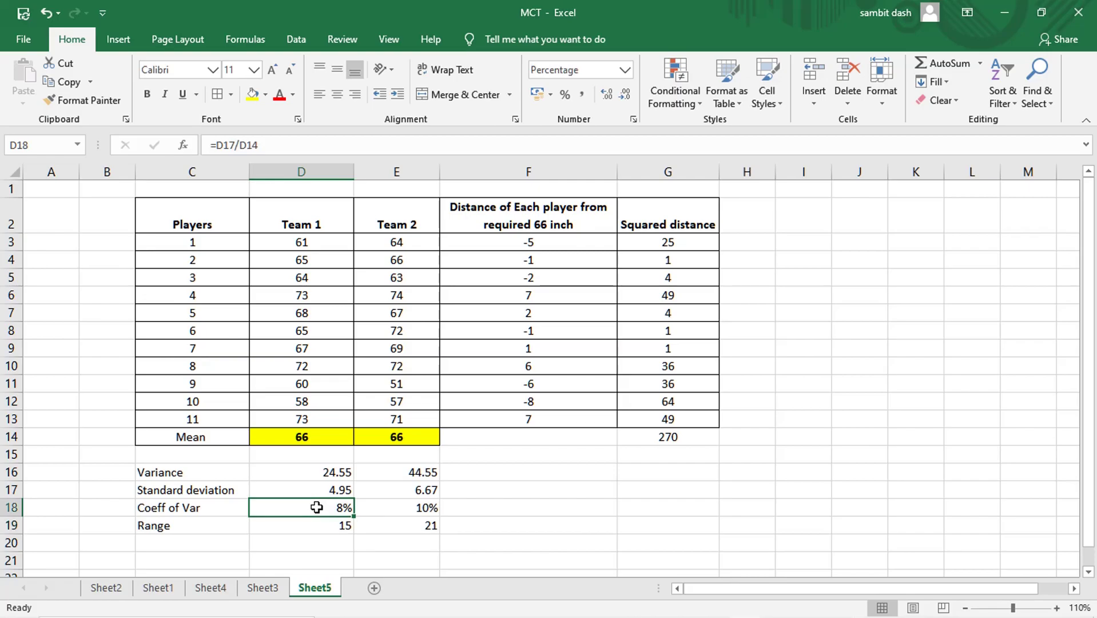
{"action": "key", "text": "Up"}
{"action": "key", "text": "Up"}
{"action": "key", "text": "Up"}
{"action": "key", "text": "Up"}
{"action": "key", "text": "Up"}
{"action": "key", "text": "Up"}
{"action": "key", "text": "Down"}
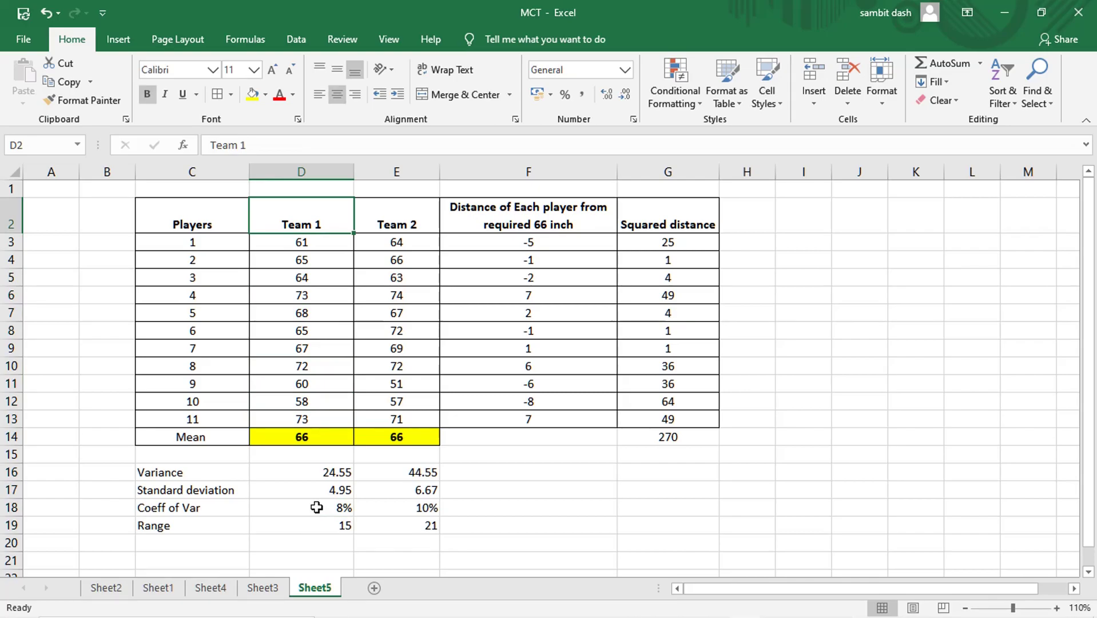
{"action": "left_click", "coordinate": [266, 96]}
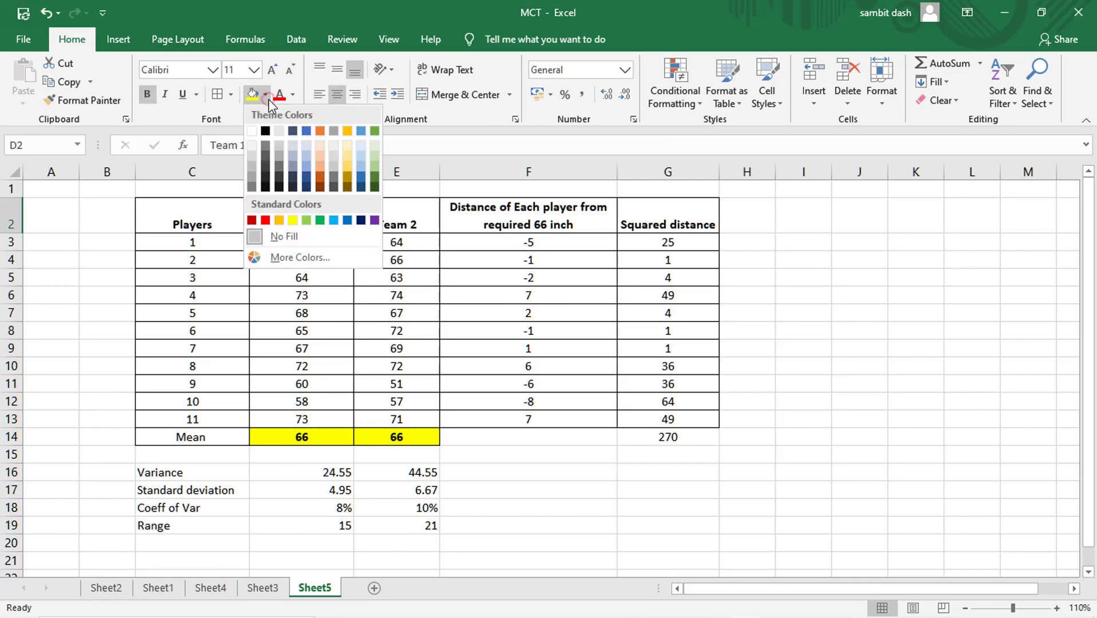
{"action": "left_click", "coordinate": [375, 131]}
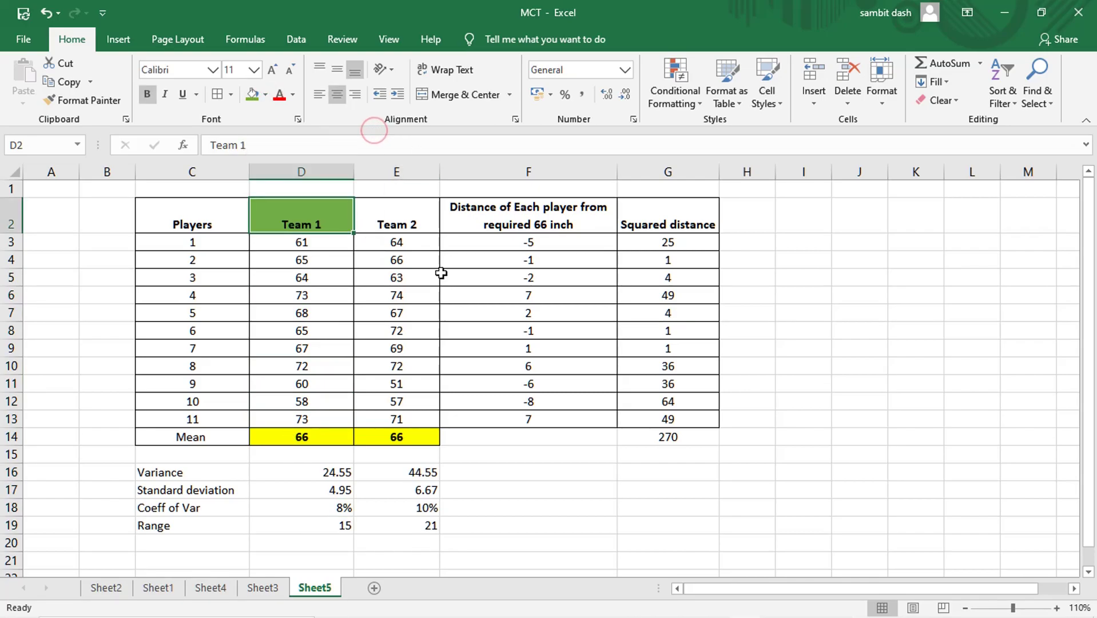
{"action": "left_click", "coordinate": [503, 394]}
{"action": "key", "text": "Left"}
{"action": "key", "text": "Left"}
{"action": "key", "text": "Left"}
{"action": "key", "text": "Left"}
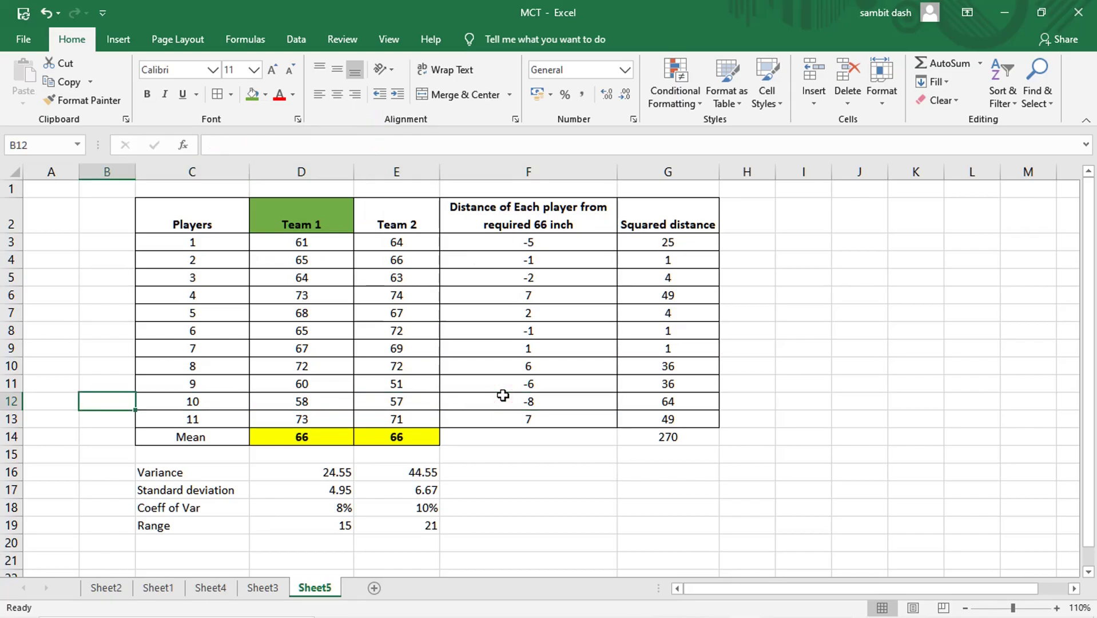
{"action": "key", "text": "Right"}
{"action": "key", "text": "Right"}
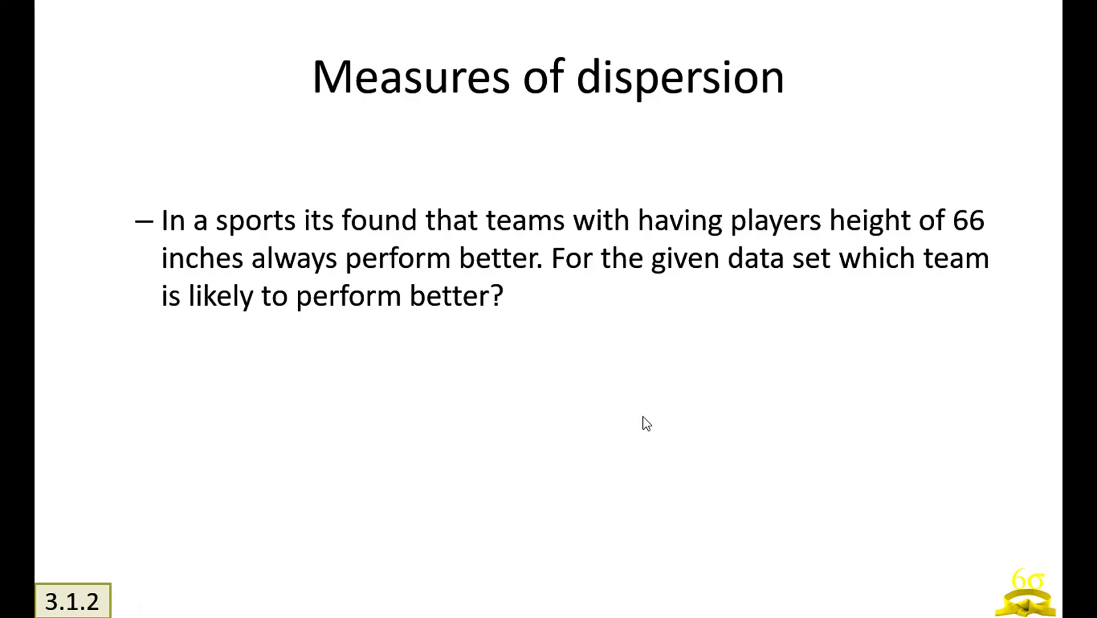
{"action": "left_click", "coordinate": [646, 423]}
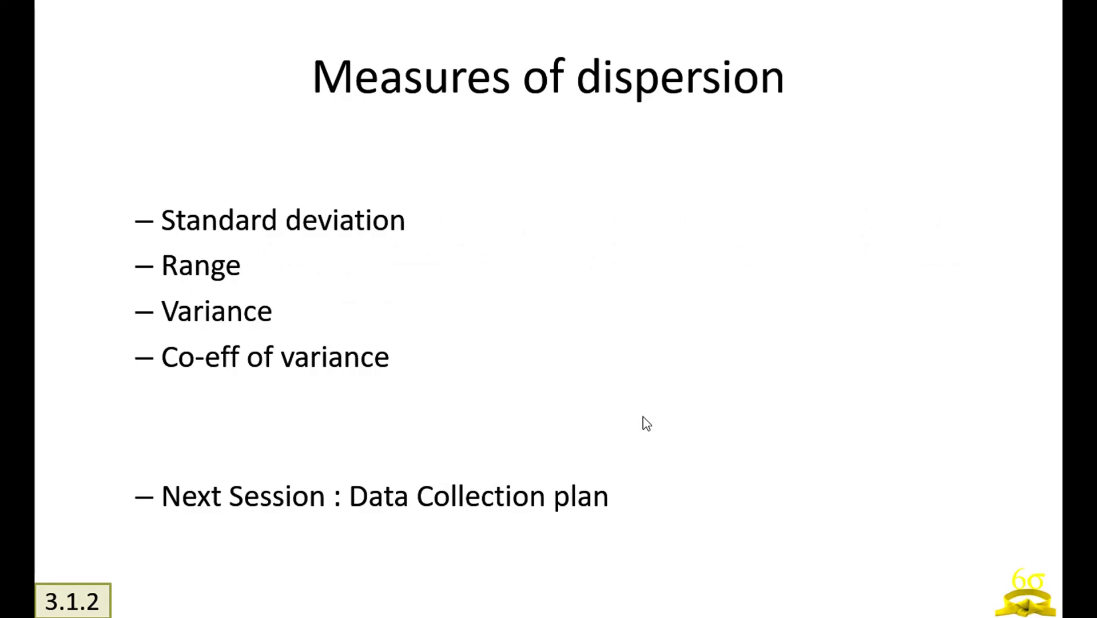